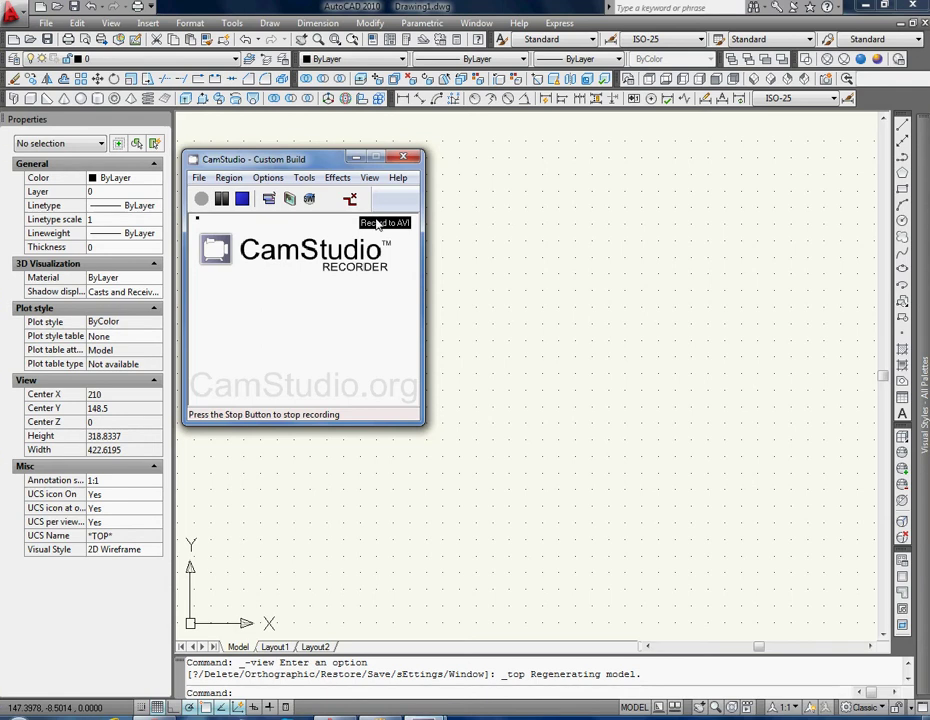
Give the empty drawing the Conceptual visual style and orbit it to a tilted 3D view
left_click(357, 155)
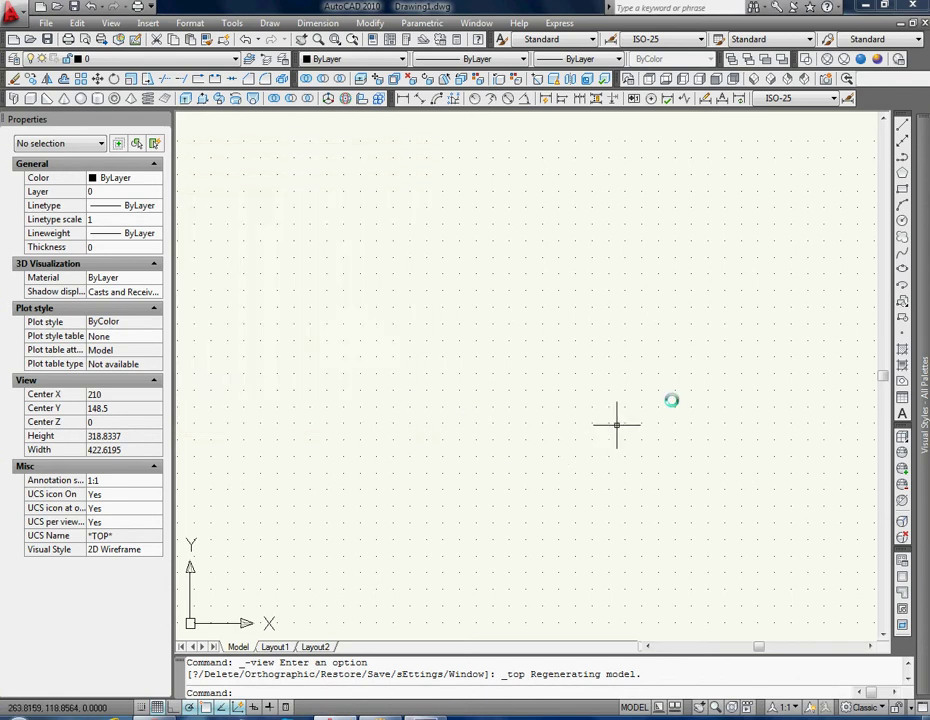
left_click(876, 60)
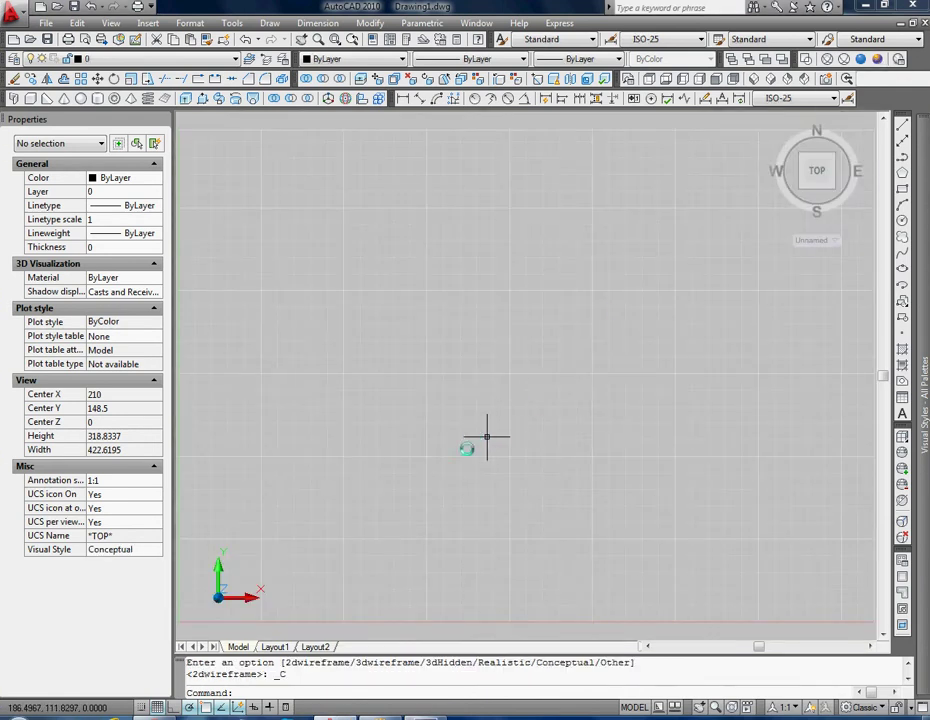
mouse_move(407, 492)
middle_mouse_down("shift")
mouse_move(380, 426)
mouse_move(370, 436)
mouse_move(380, 444)
mouse_move(374, 420)
mouse_move(369, 429)
middle_mouse_up("shift")
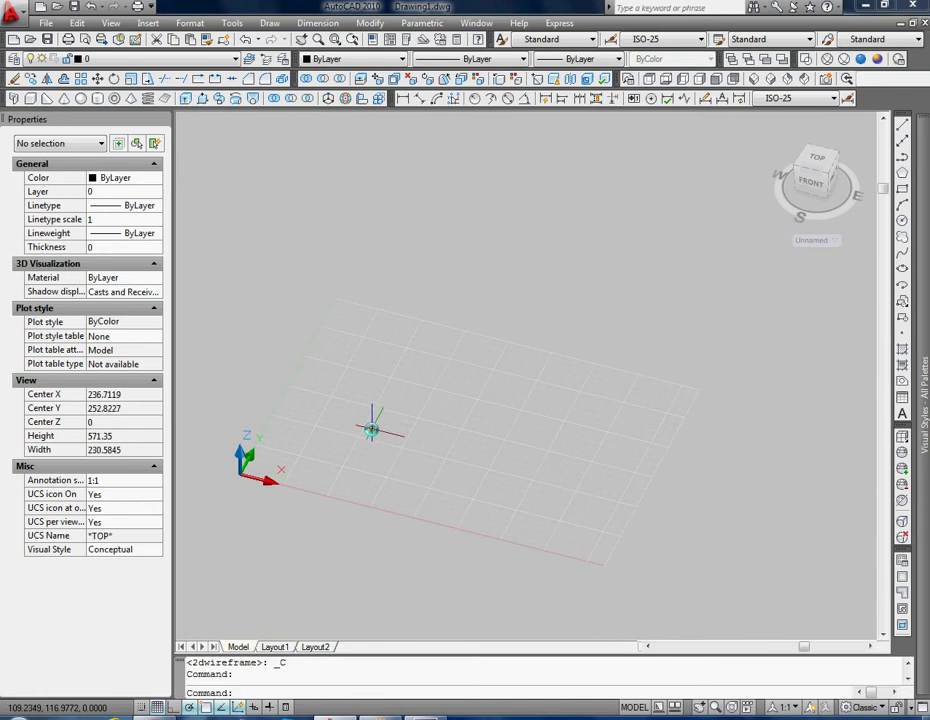
Draw a box solid by picking two base corners and a height
left_click(31, 98)
left_click(377, 362)
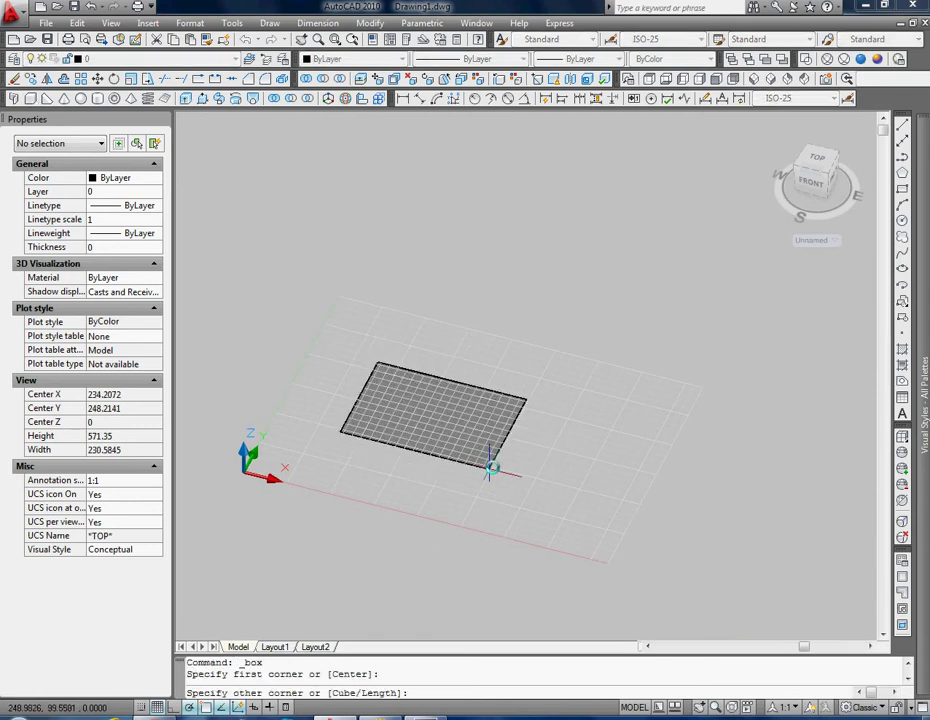
left_click(490, 467)
left_click(492, 408)
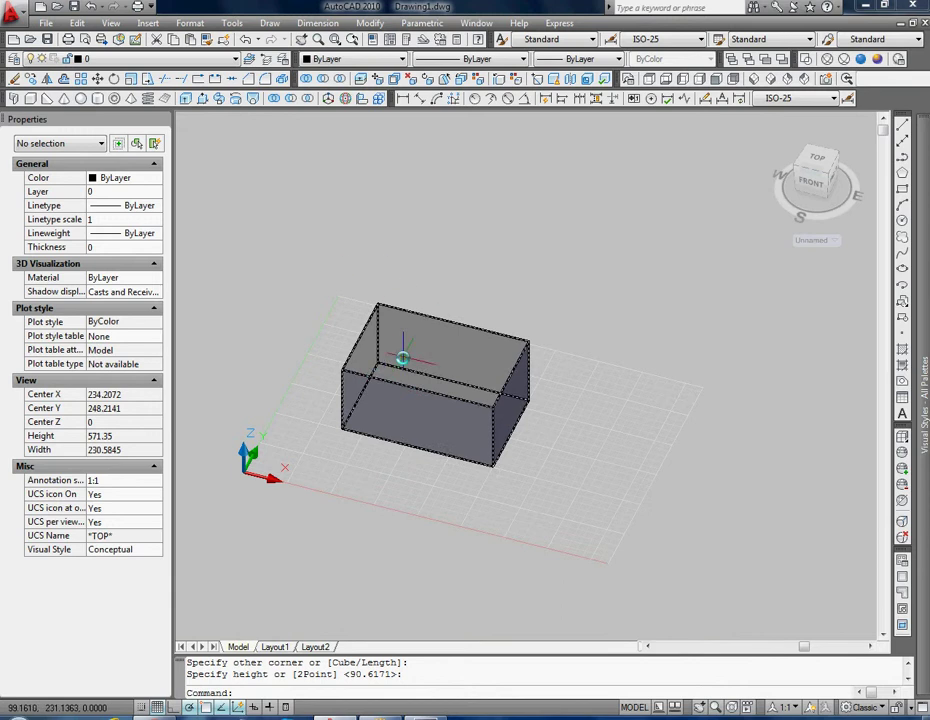
Set the box to length 10, width 10 and height 1 in Properties
double_click(405, 358)
left_click(130, 390)
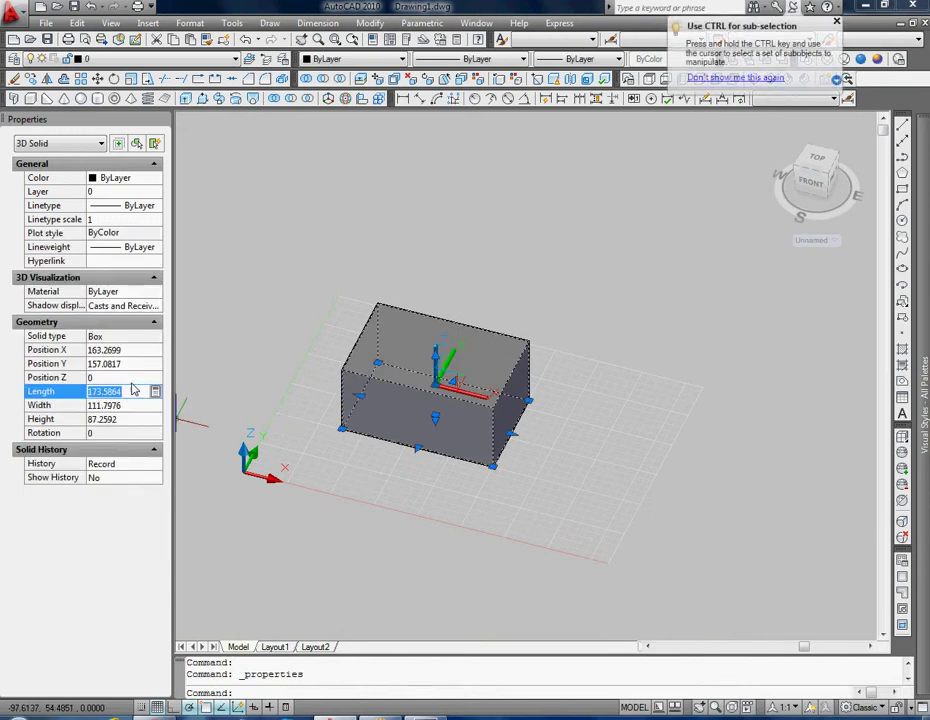
type("10")
left_click(131, 405)
left_click(139, 420)
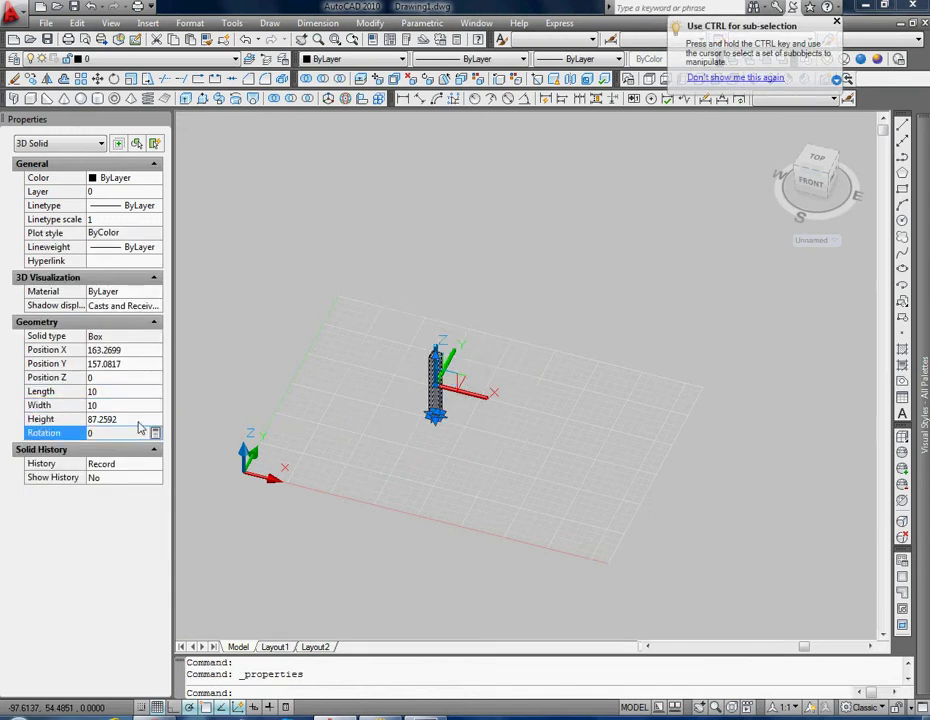
type("1")
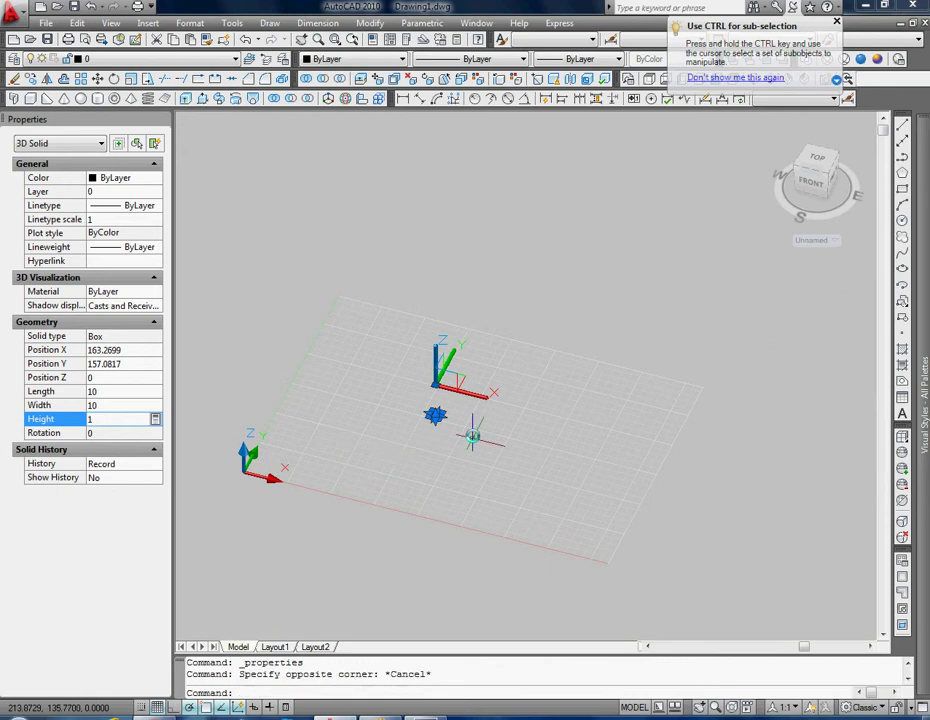
key("Escape")
key("Escape")
Zoom in and orbit around the thin slab, then bring up the Array dialog
scroll(473, 431, "up", 2)
scroll(411, 425, "up", 2)
scroll(345, 375, "up", 2)
middle_click_drag(345, 375, 415, 440, "shift")
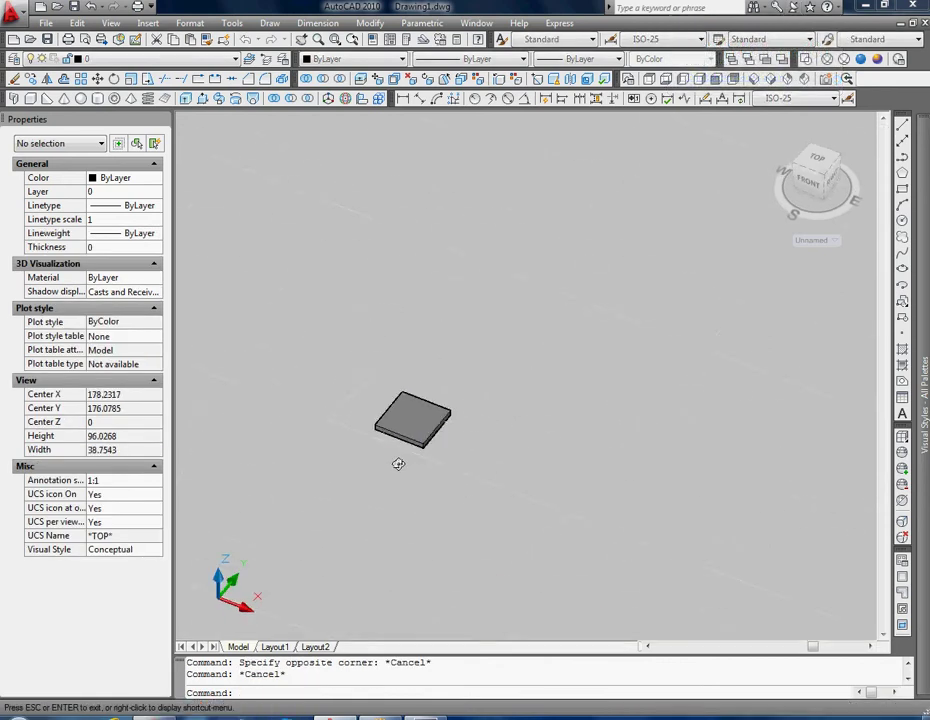
scroll(411, 424, "up", 2)
right_click(411, 425)
left_click(440, 452)
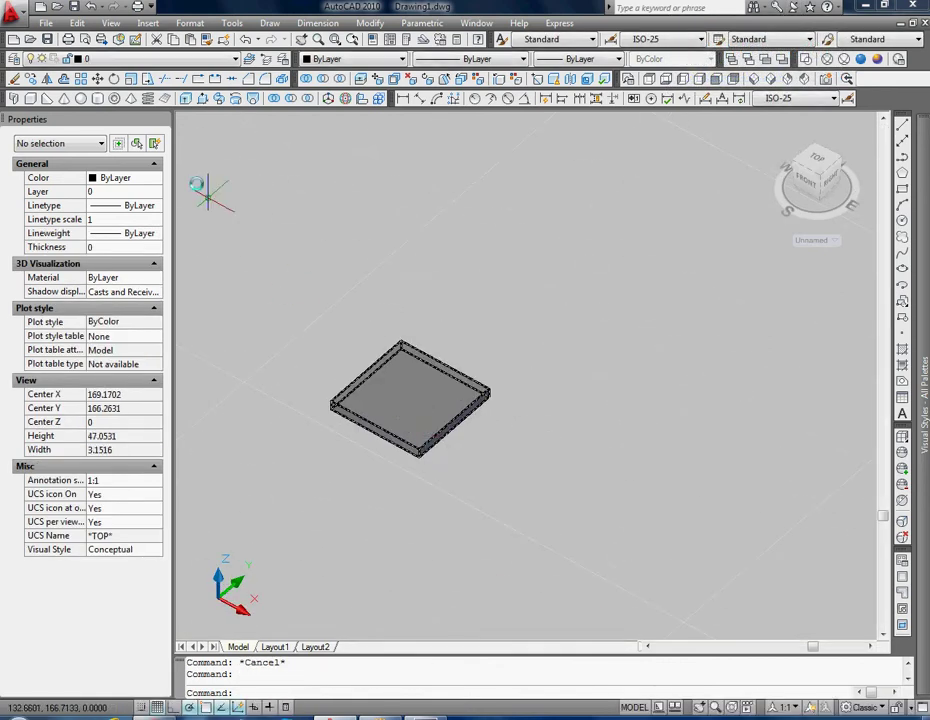
Array the slab into 8 rows and 8 columns with 10-unit row and column offsets
left_click(548, 252)
left_click(411, 398)
right_click(412, 400)
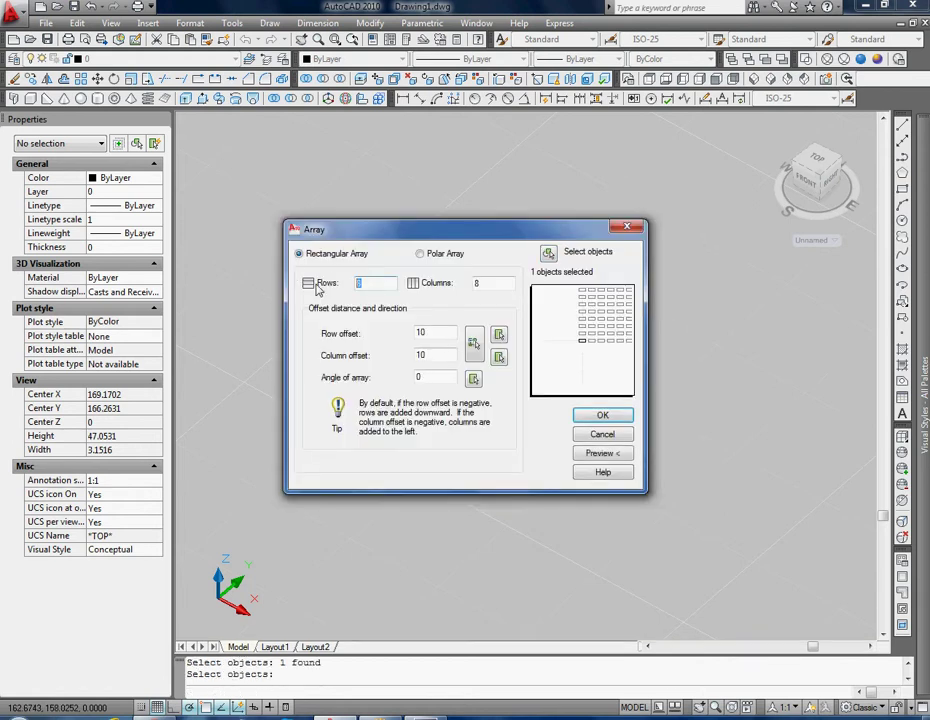
left_click(499, 333)
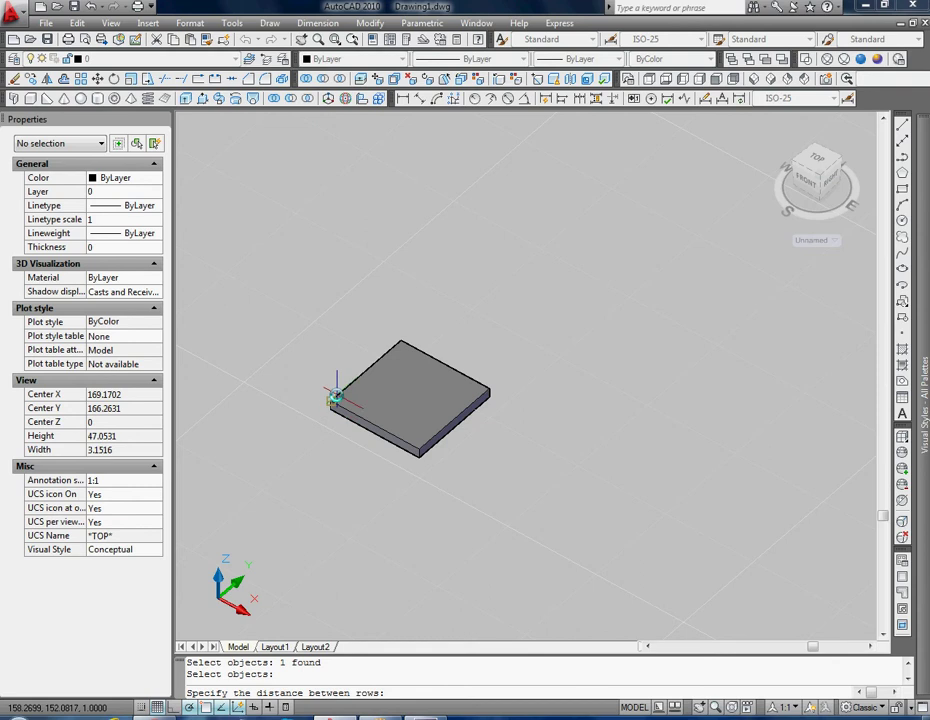
left_click(397, 339)
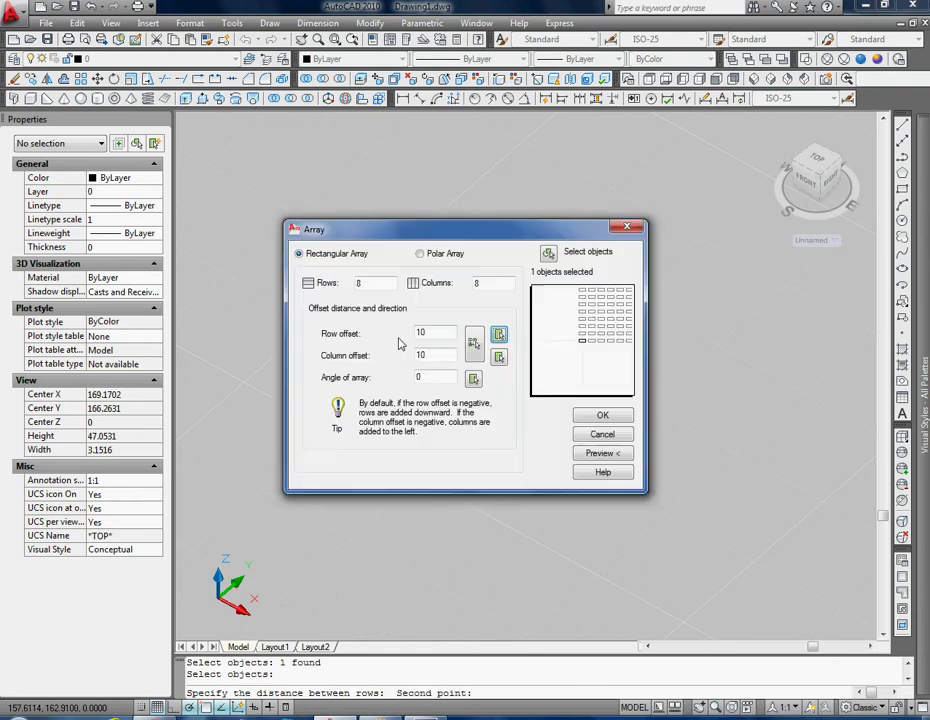
left_click(500, 359)
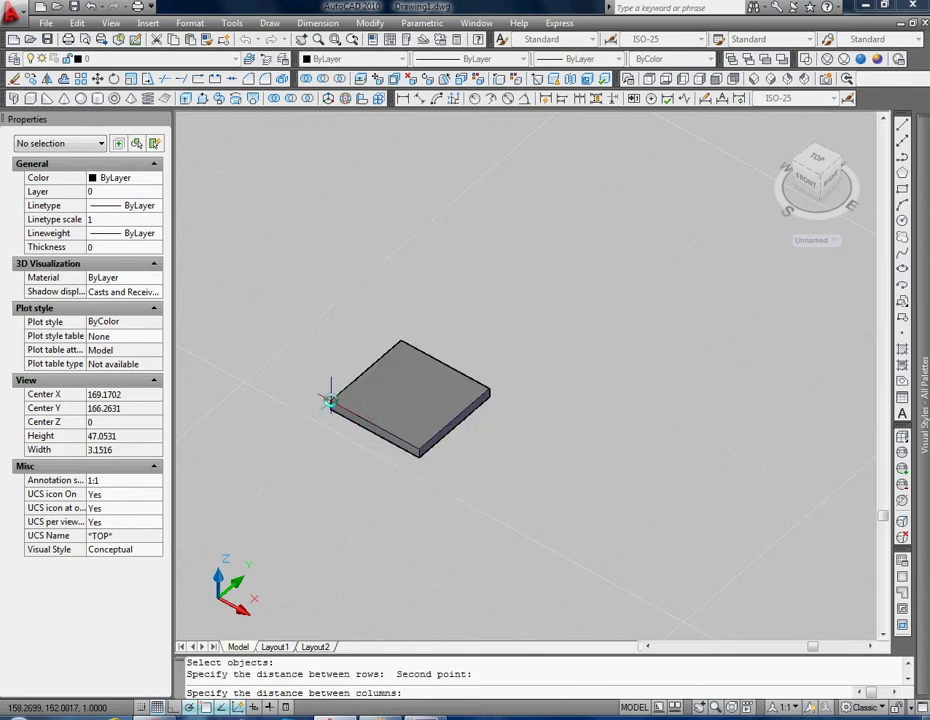
left_click(420, 446)
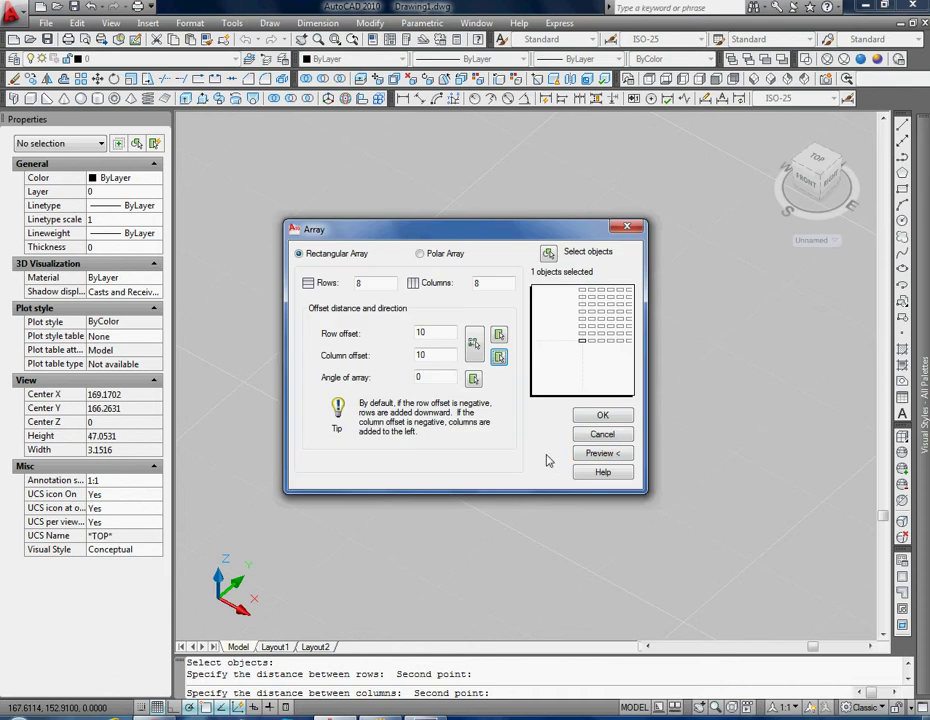
left_click(602, 415)
Zoom out and orbit to view the whole 8×8 grid
scroll(612, 404, "down", 2)
scroll(612, 404, "down", 3)
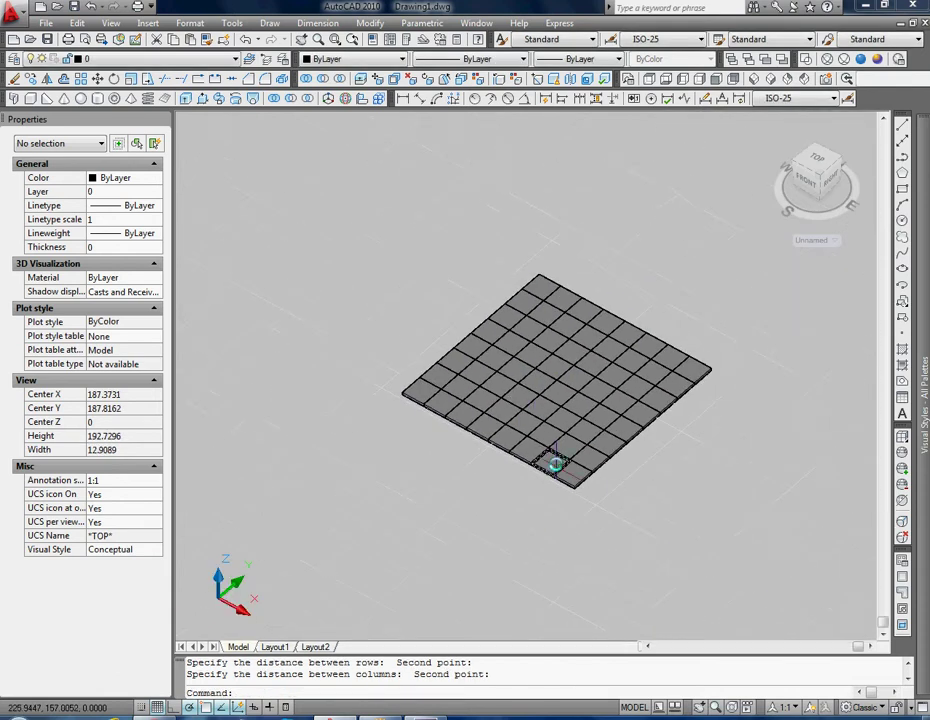
middle_click_drag(554, 443, 511, 456, "shift")
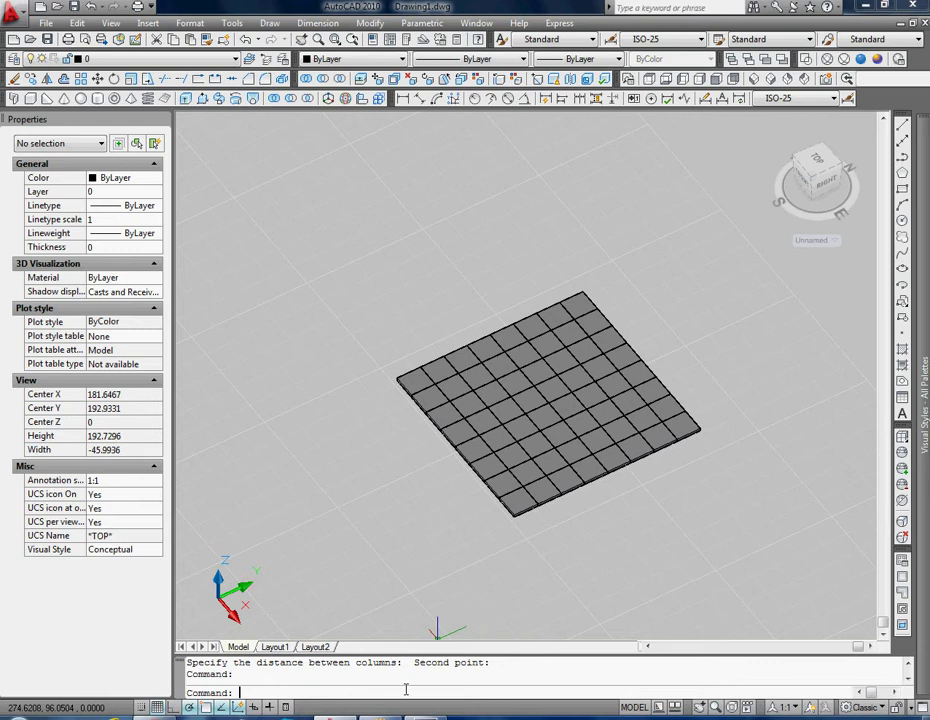
type("ctrl")
Show the Tool Palettes and switch to the Woods & Plastics materials palette
key("Return")
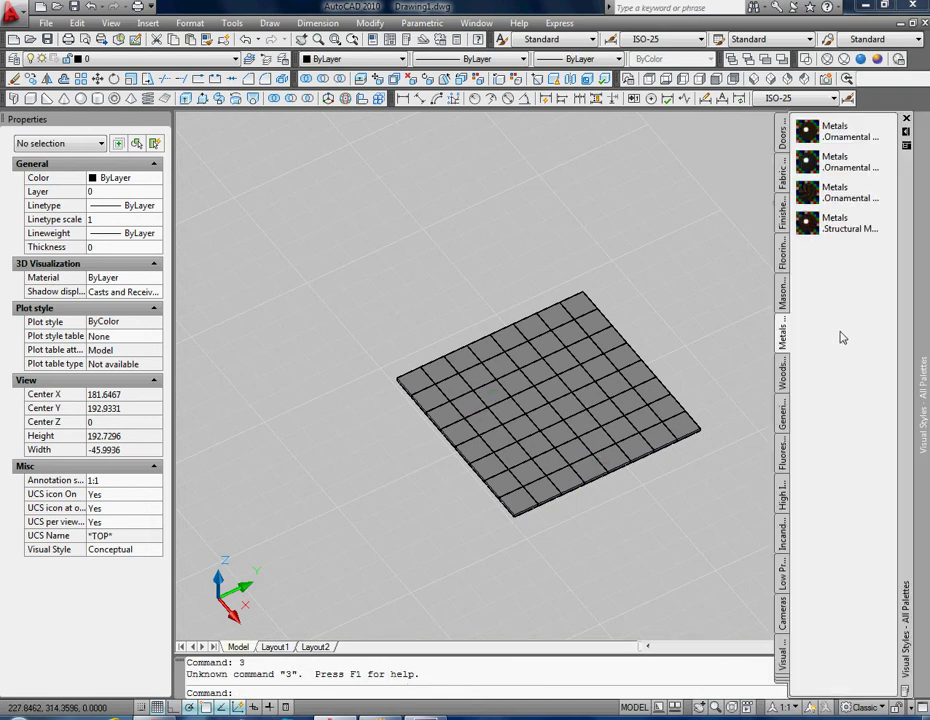
left_click(784, 665)
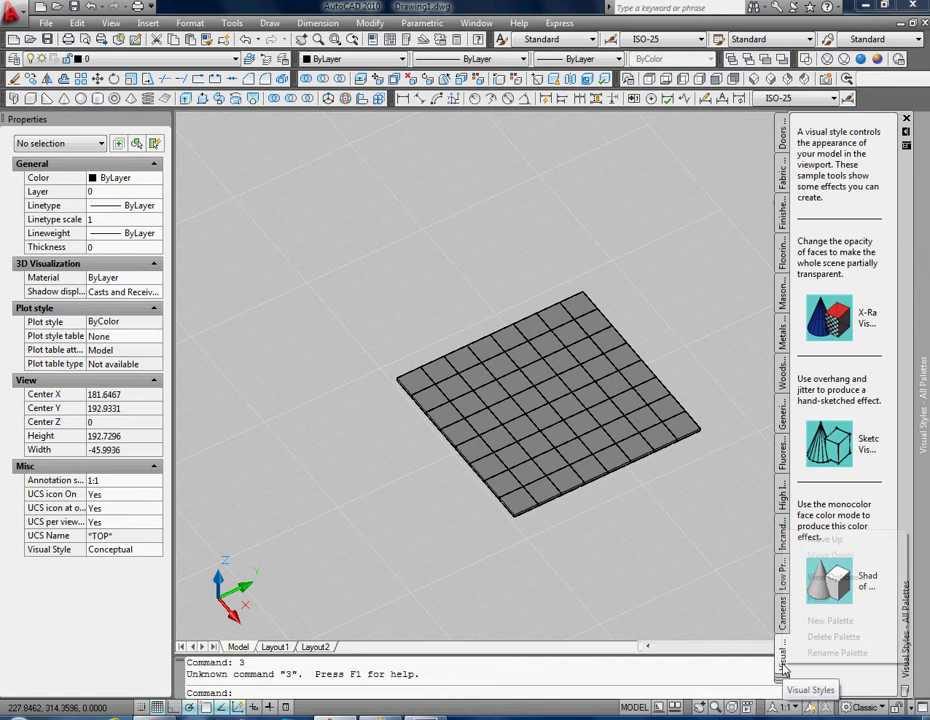
right_click(785, 671)
left_click(783, 681)
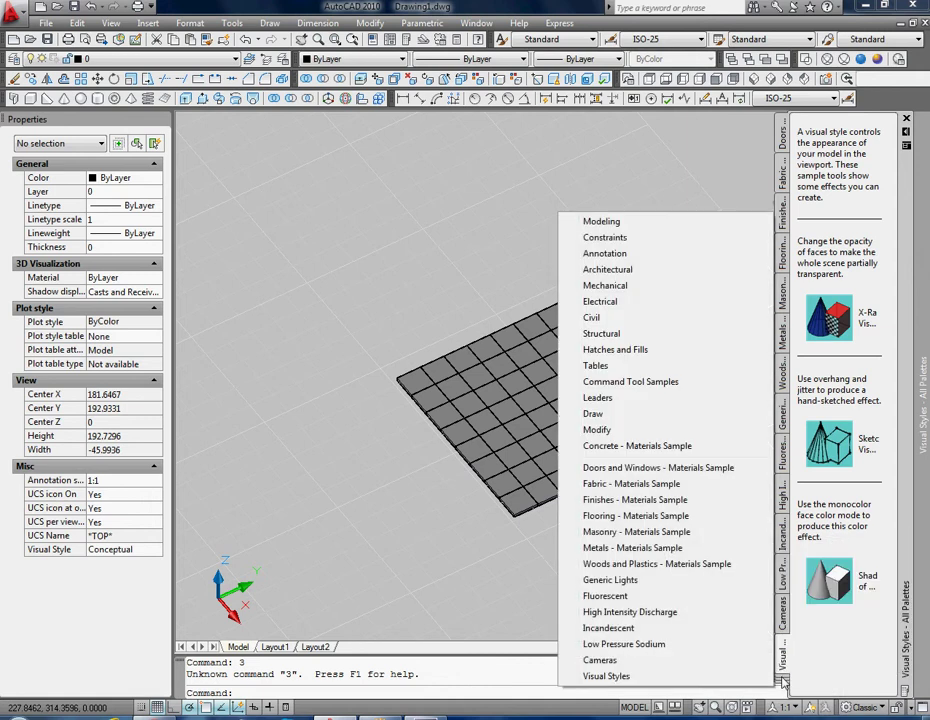
left_click(623, 566)
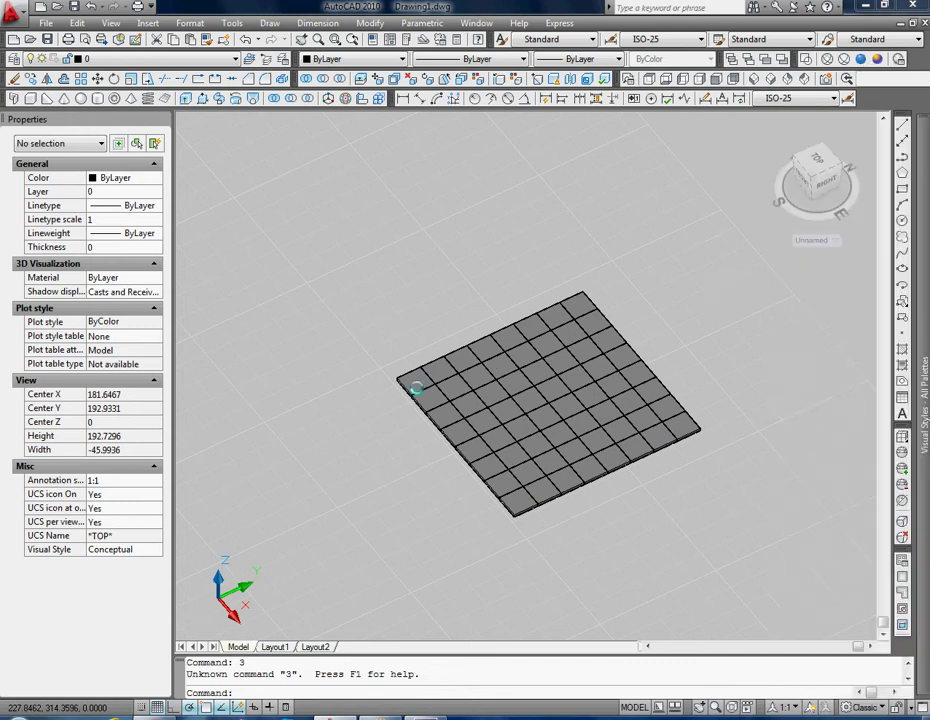
Set the Realistic visual style and load the Finish Carpentry wood paneling material, overwriting the existing one
left_click(861, 60)
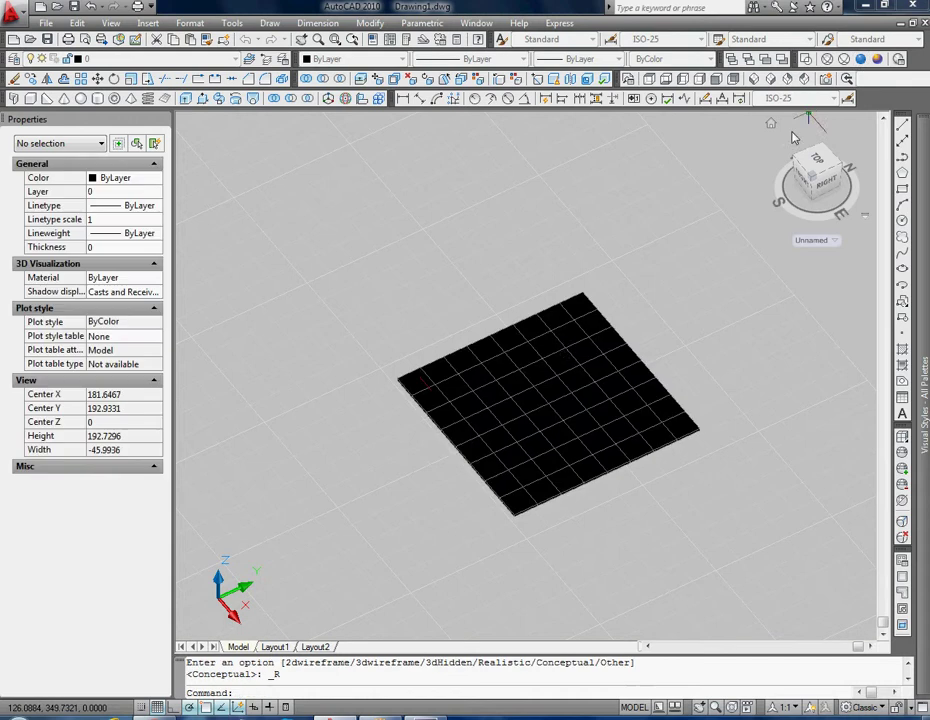
mouse_move(902, 380)
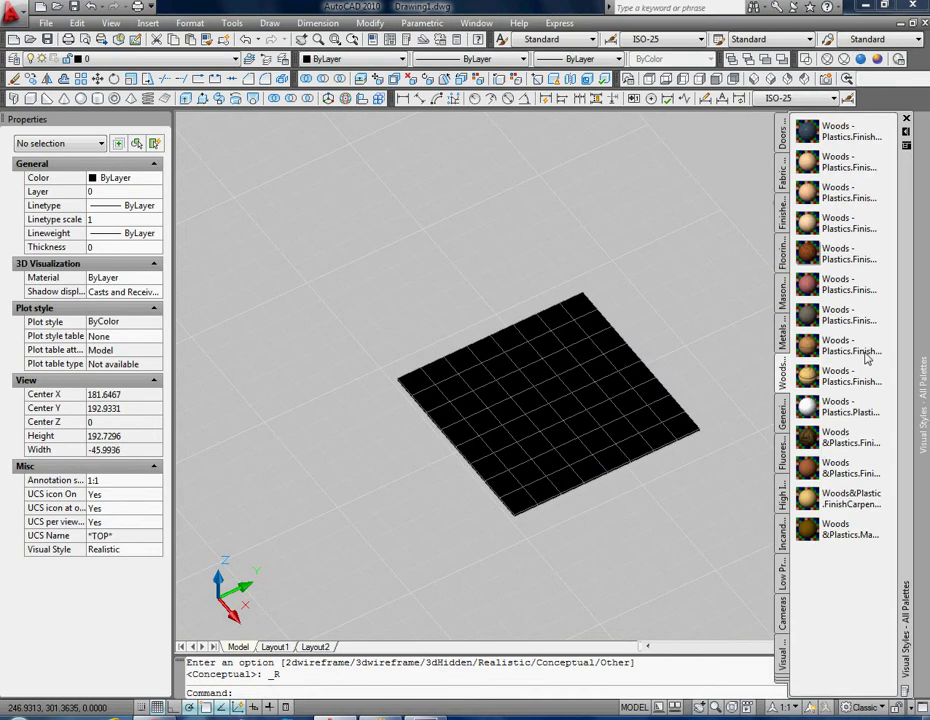
left_click(806, 344)
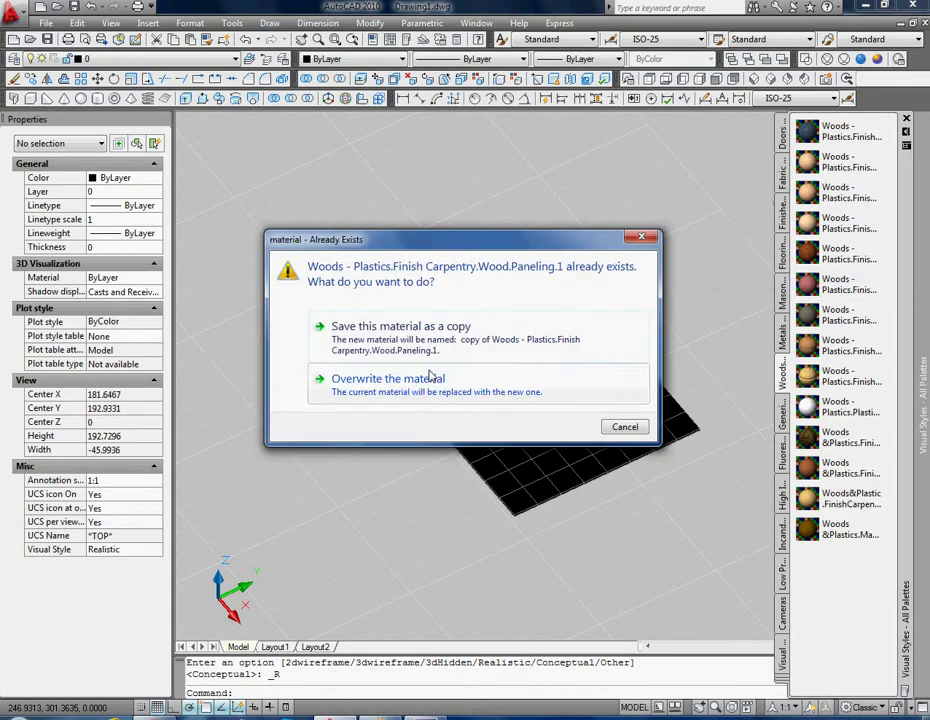
left_click(415, 511)
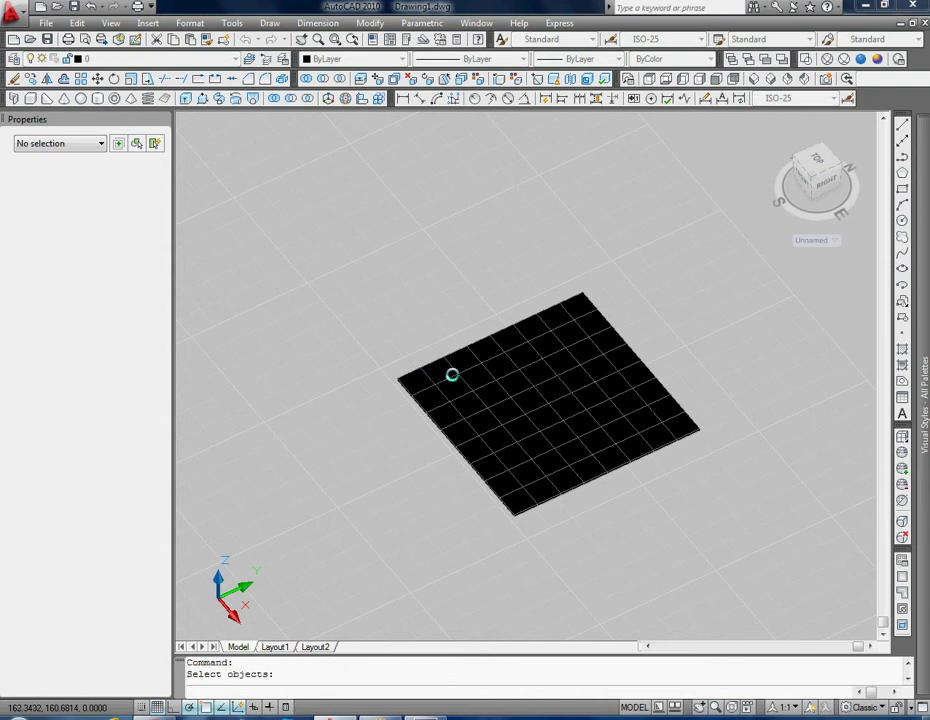
Apply the wood paneling material to a first set of alternating squares
left_click(457, 368)
scroll(510, 352, "up", 2)
left_click(525, 315)
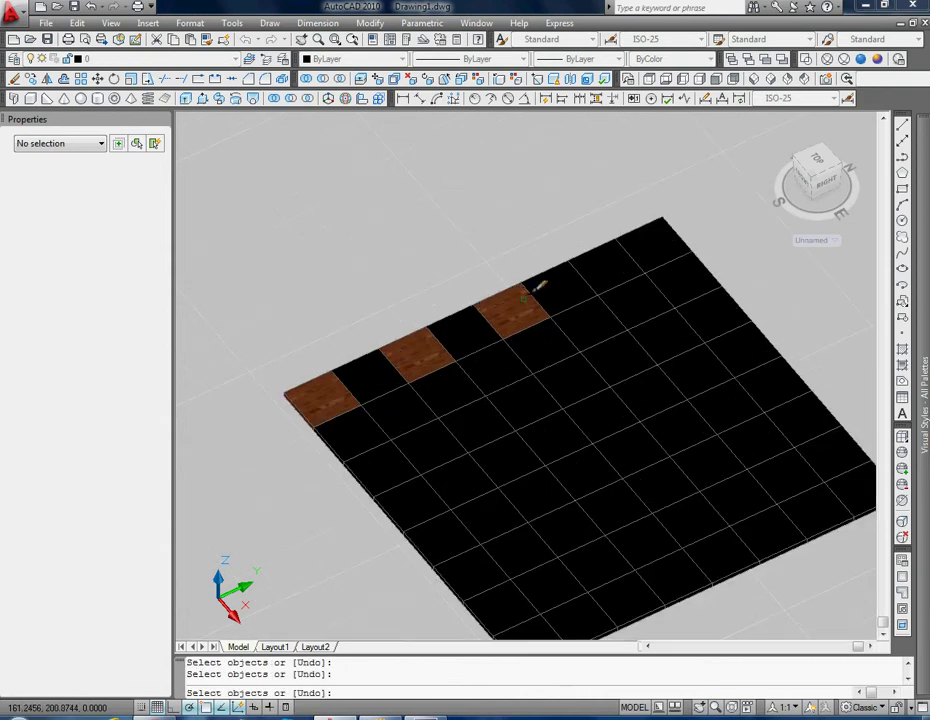
left_click(620, 258)
left_click(410, 405)
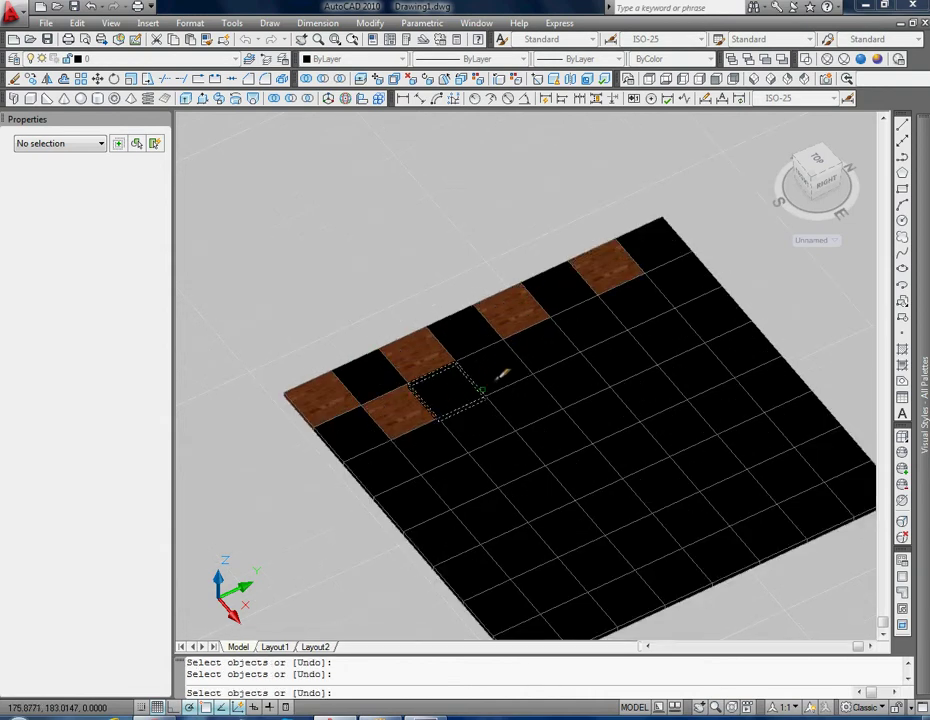
left_click(505, 368)
left_click(590, 328)
left_click(695, 284)
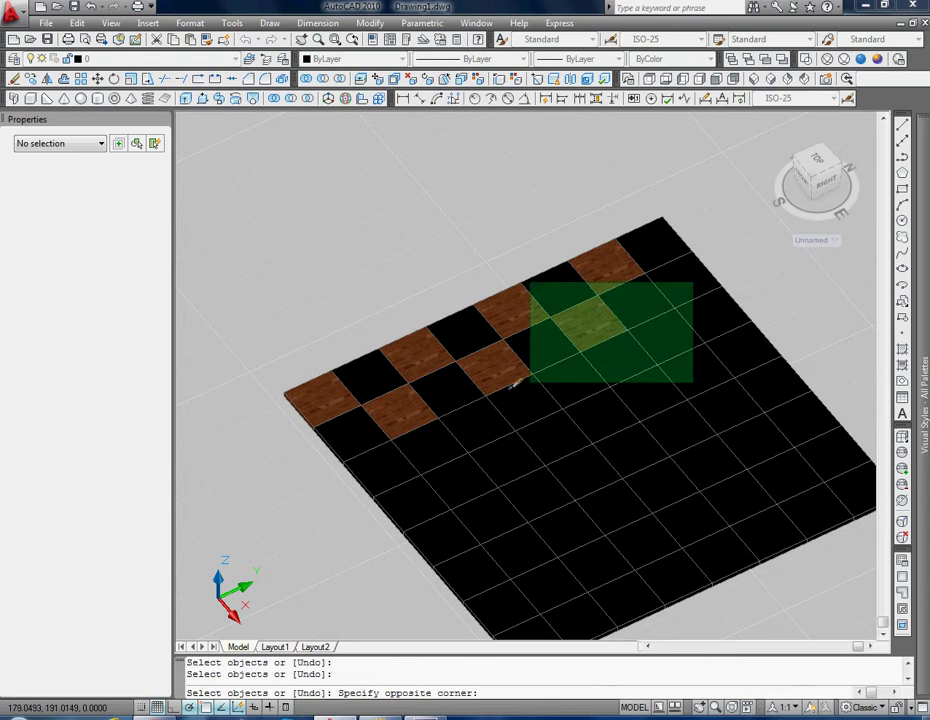
left_click(481, 409)
left_click(686, 276)
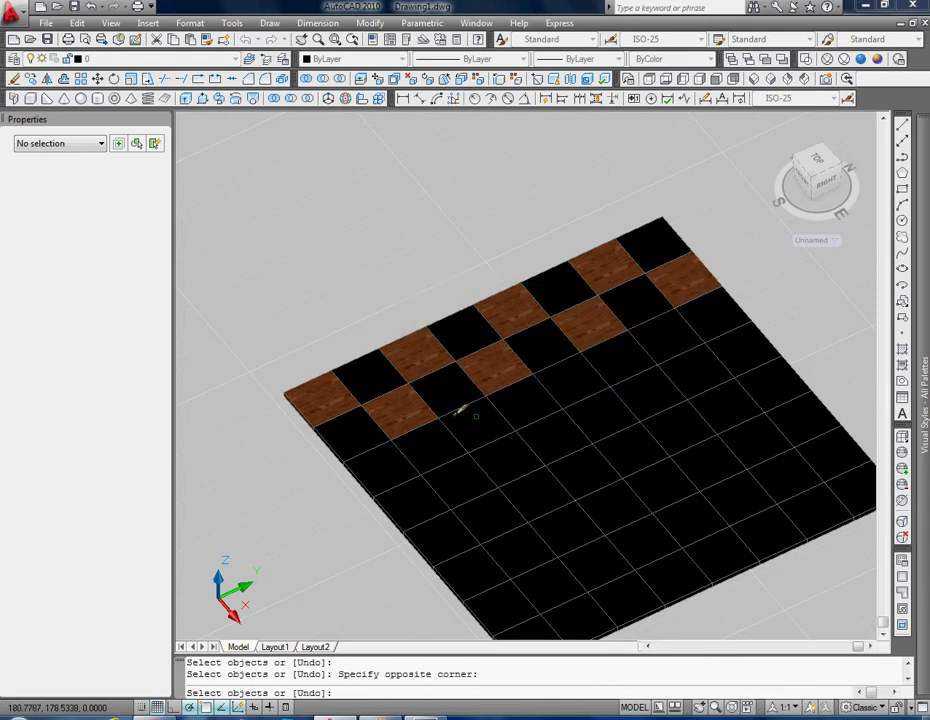
Apply the wood paneling to more alternating squares in the following rows
left_click(384, 459)
left_click(488, 428)
left_click(372, 467)
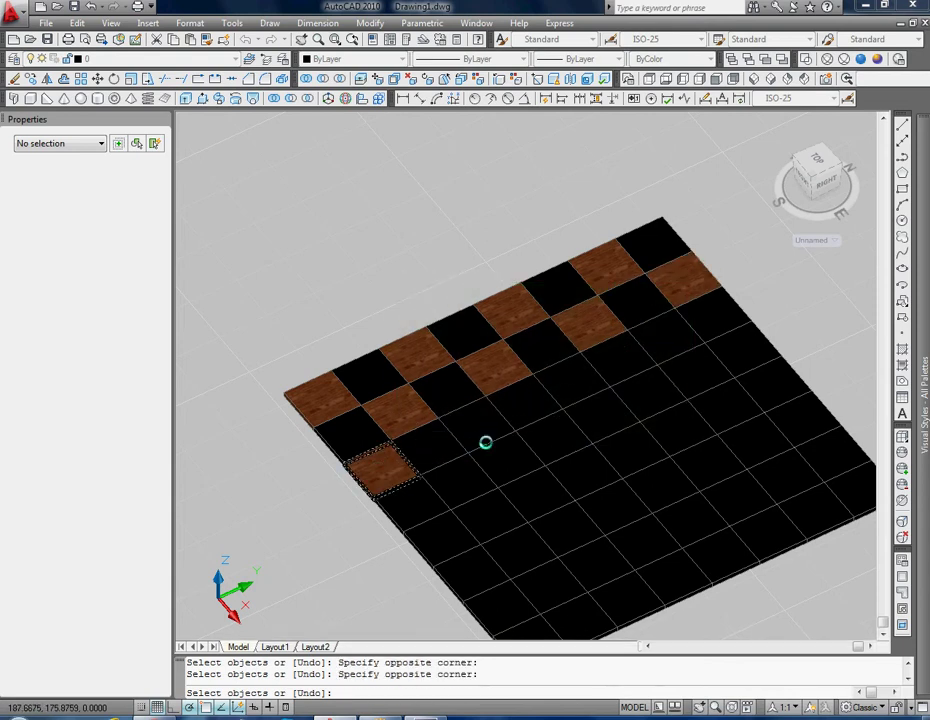
left_click(485, 440)
left_click(575, 388)
left_click(670, 342)
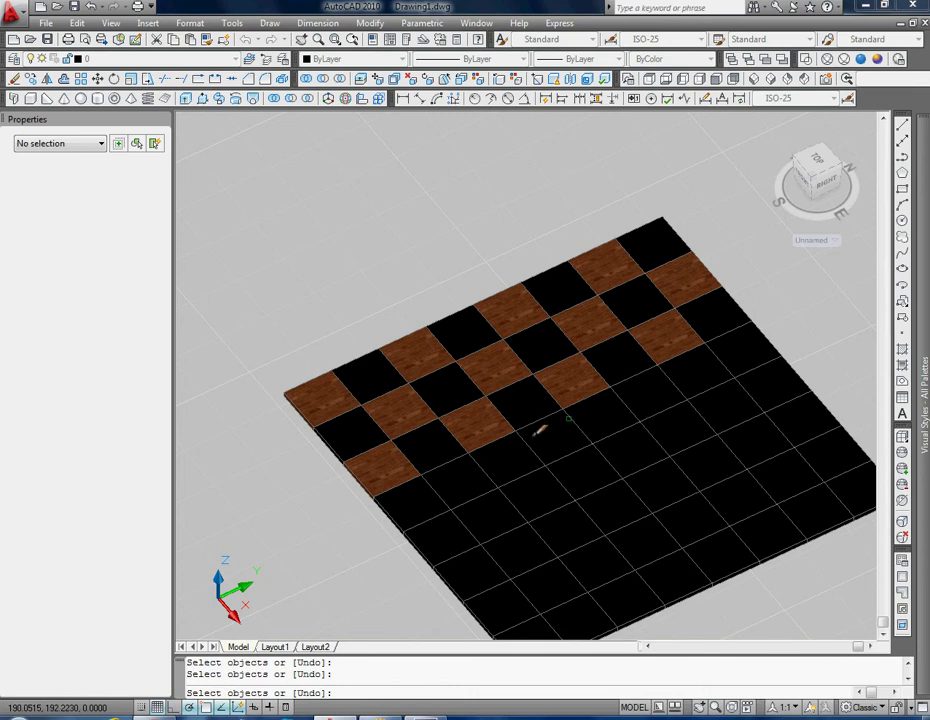
left_click(449, 489)
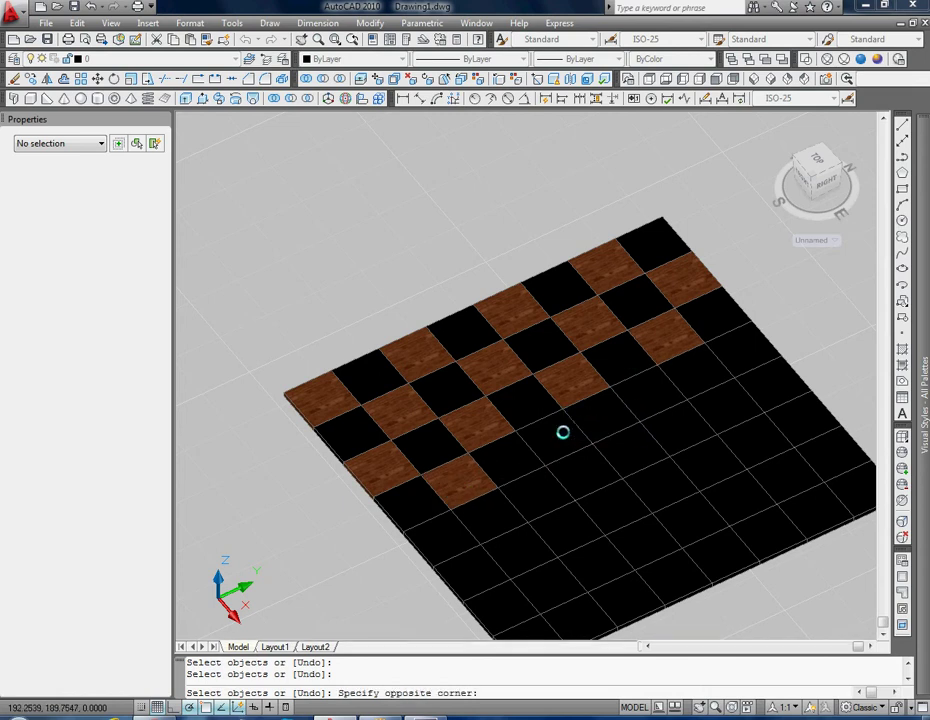
left_click(548, 430)
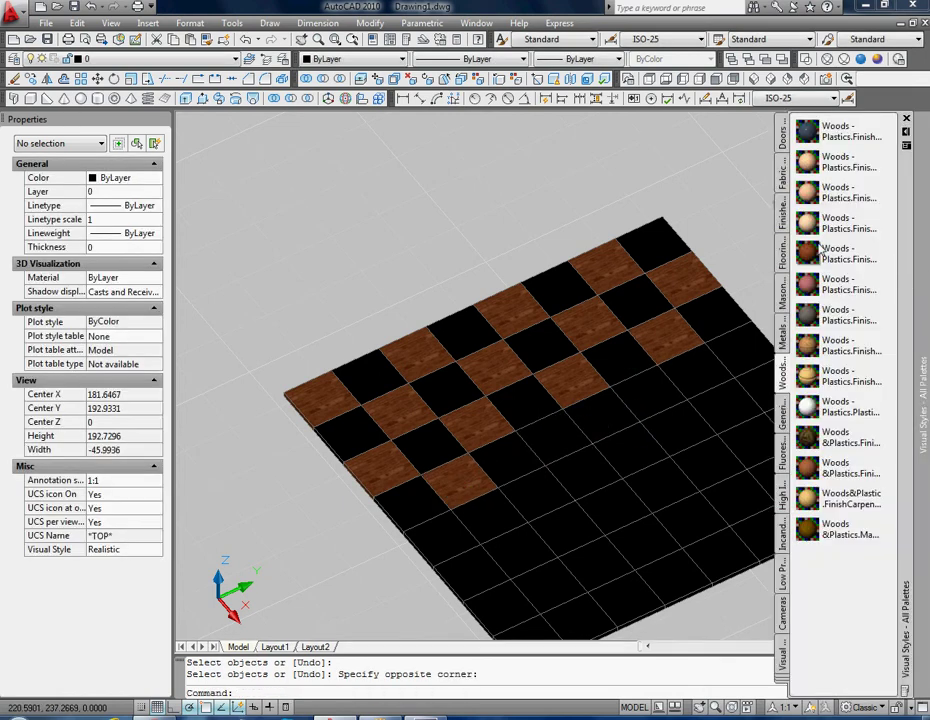
Load the dark wood material, overwriting the existing one, and paint more black squares with it
left_click_drag(764, 268, 586, 397)
left_click(420, 385)
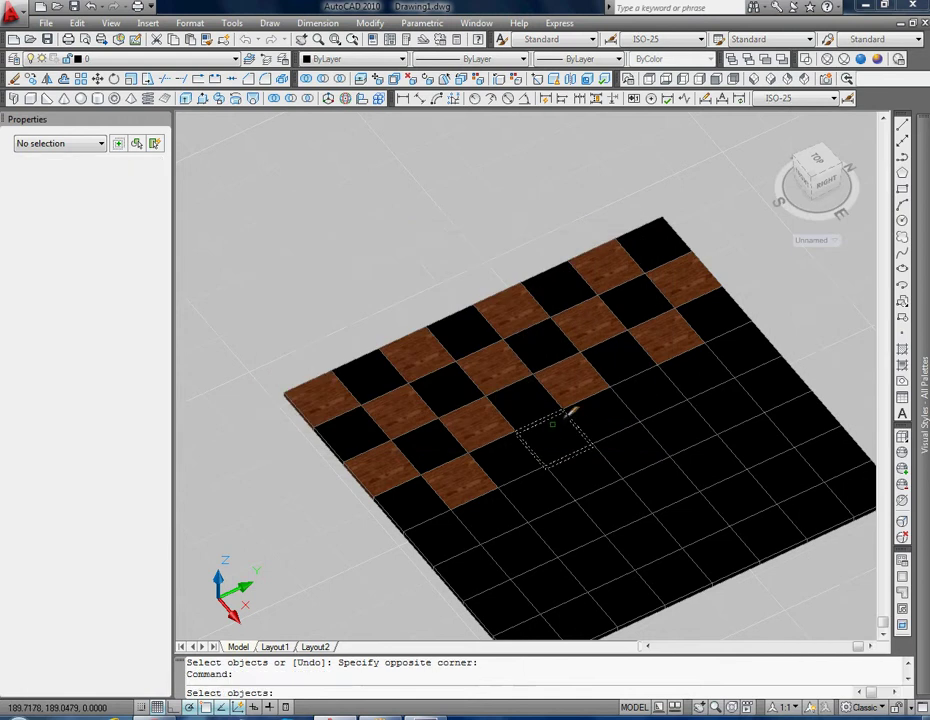
left_click(648, 395)
left_click(741, 359)
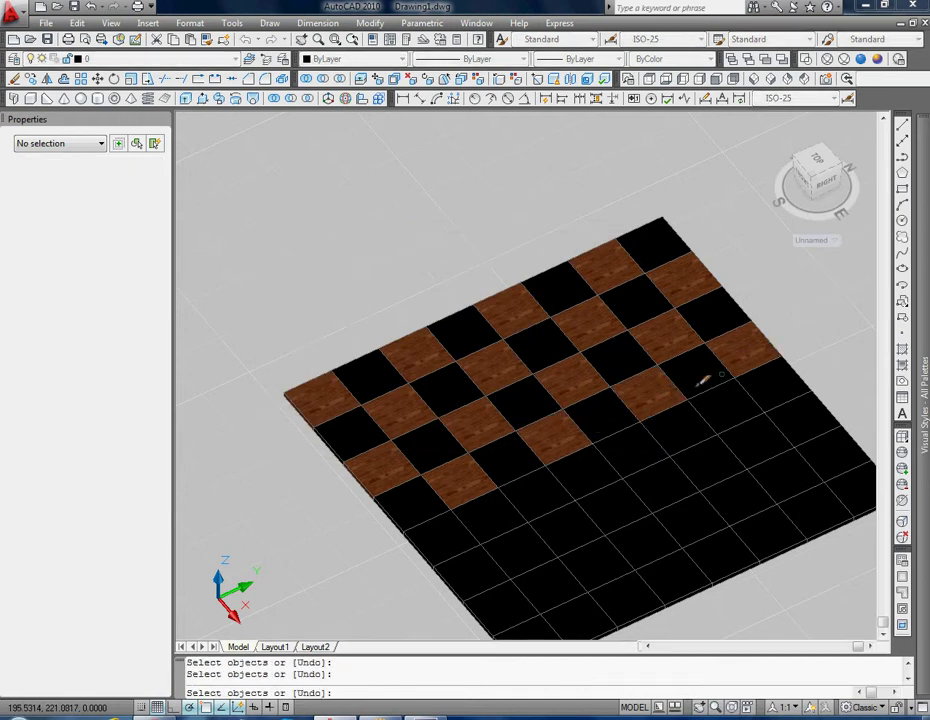
left_click(452, 498)
left_click(560, 498)
left_click(641, 456)
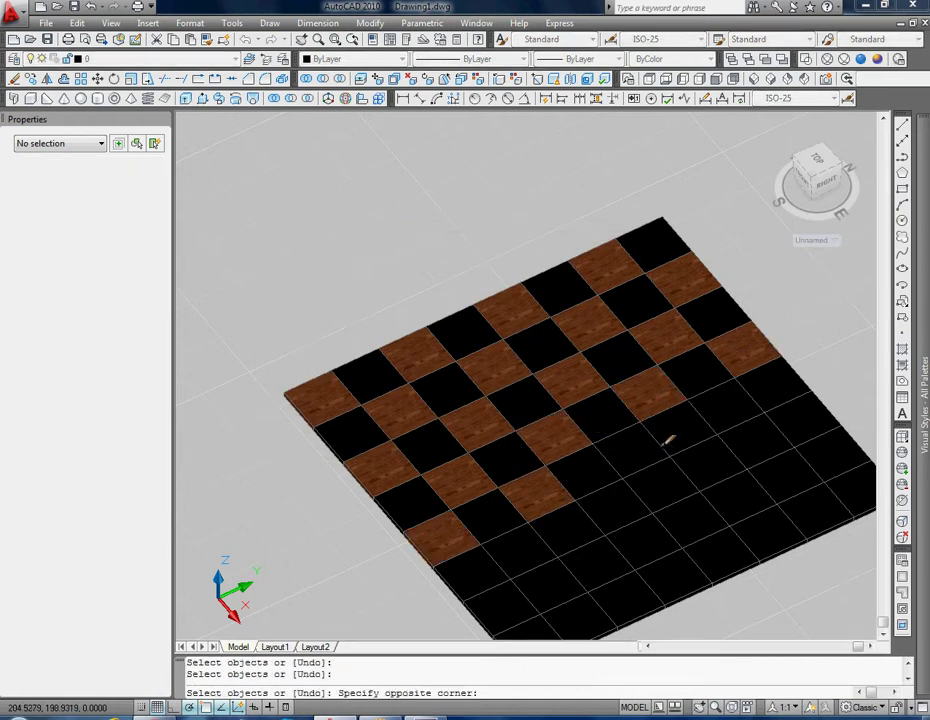
left_click(735, 428)
left_click(629, 452)
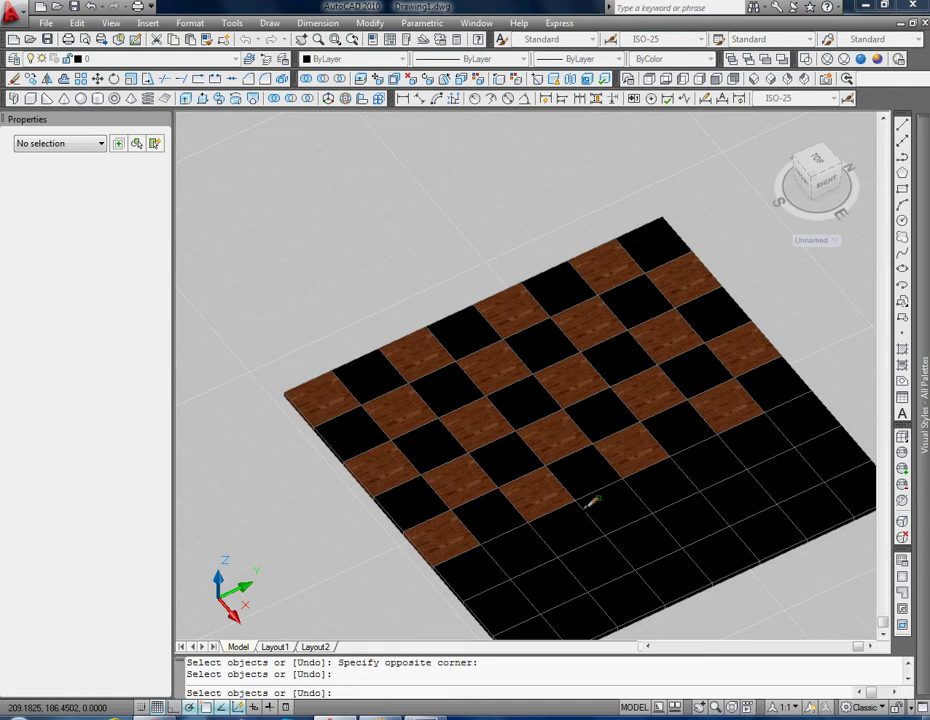
left_click(517, 549)
left_click(735, 460)
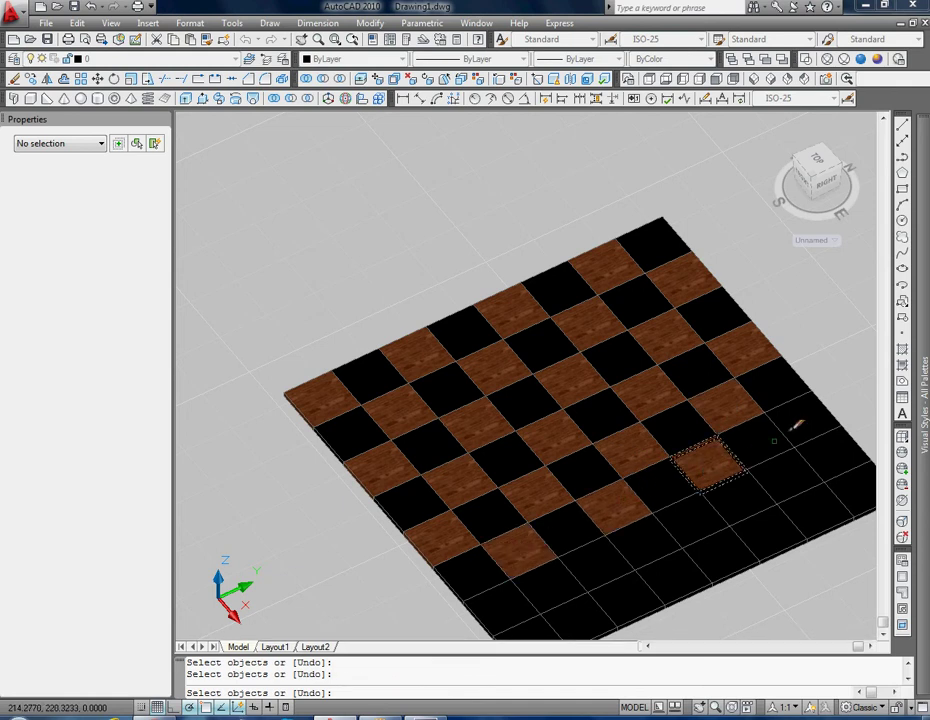
Correct a mis-painted right-edge square and paint the remaining near-edge squares dark wood
left_click(785, 426)
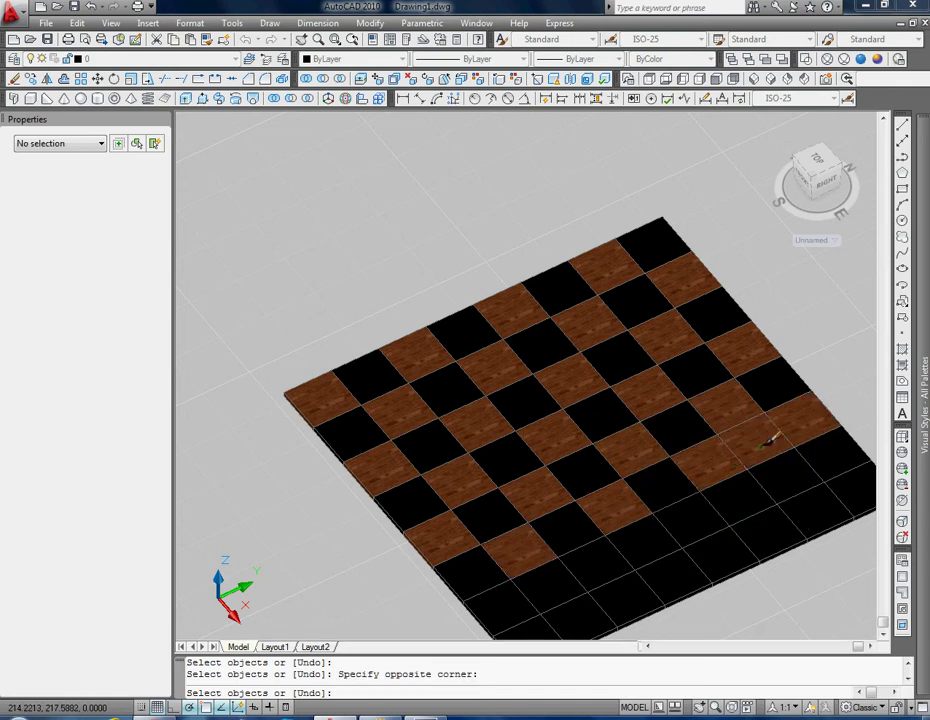
key("ctrl+z")
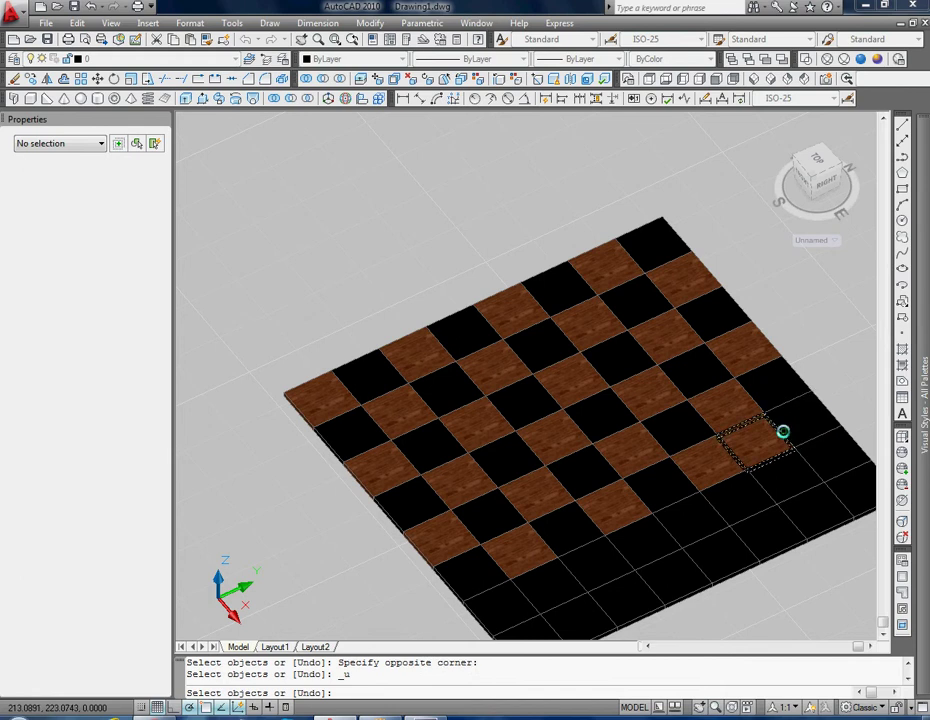
left_click(788, 429)
left_click(517, 590)
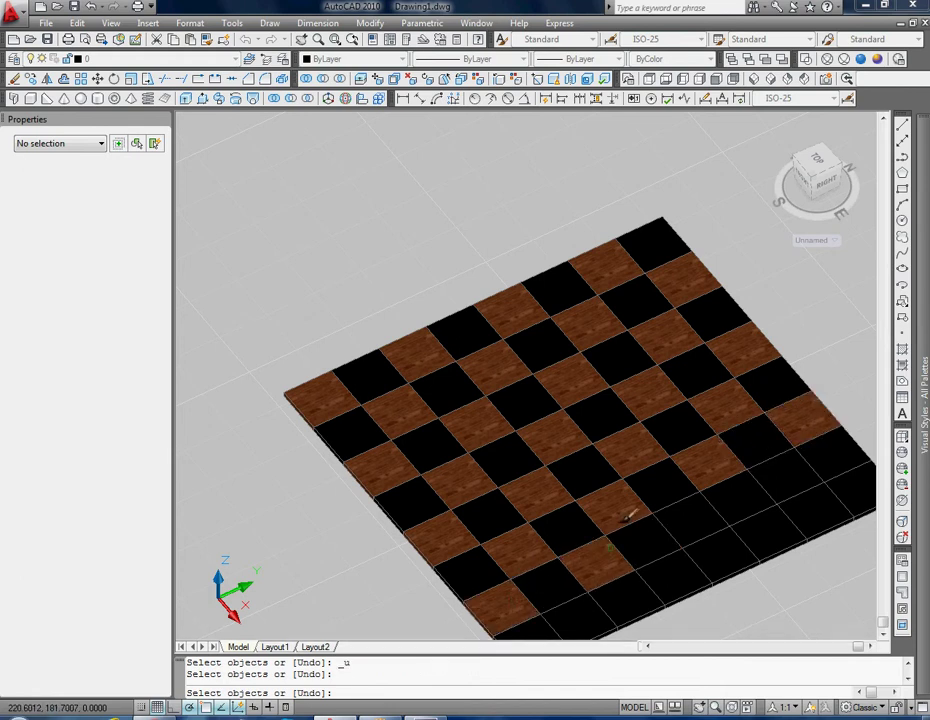
middle_click_drag(623, 508, 590, 427)
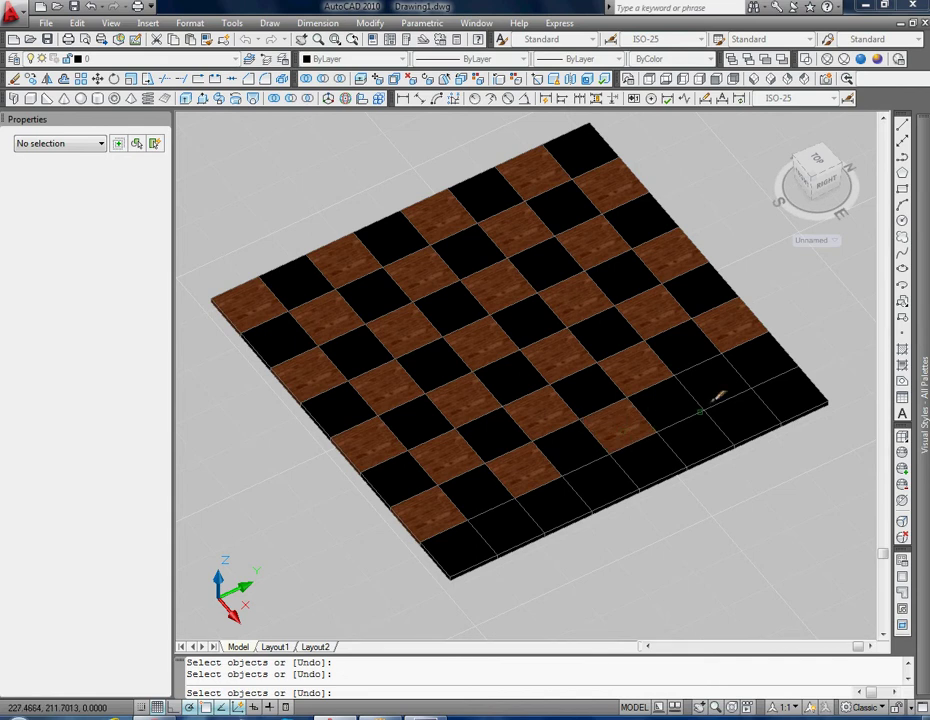
left_click(715, 395)
left_click(530, 515)
left_click(590, 500)
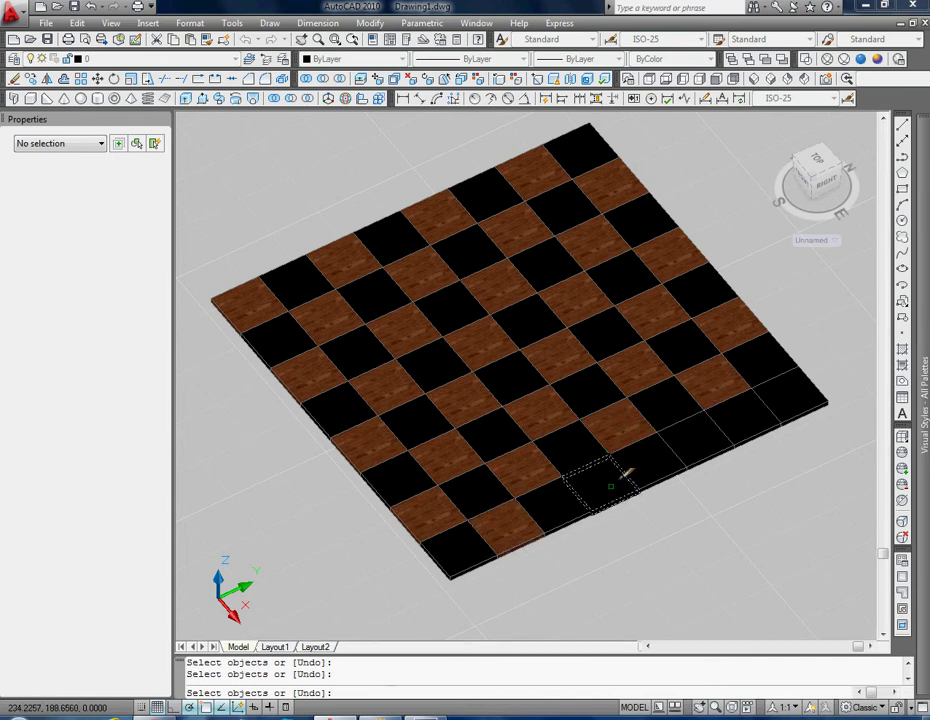
left_click(722, 440)
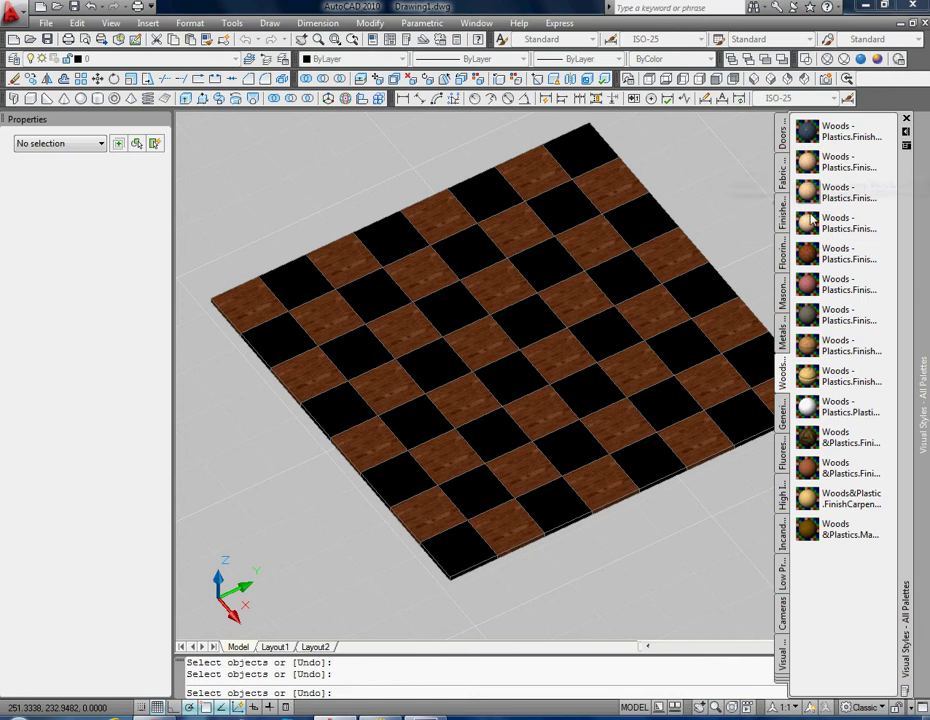
Pick the light wood material and paint the top-row and next-diagonal black squares
key("Escape")
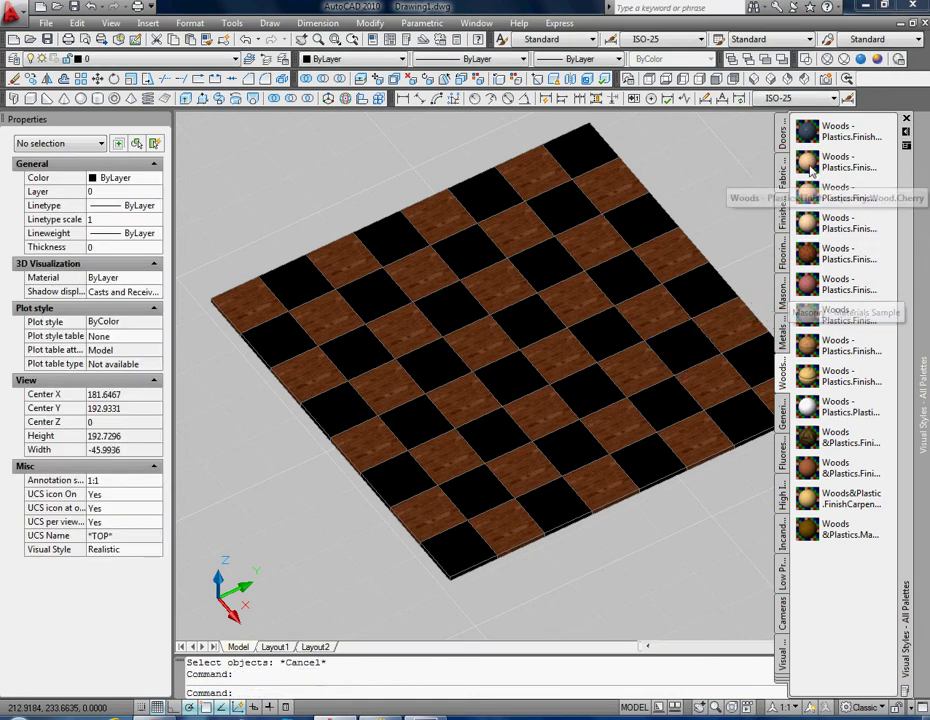
left_click(807, 222)
left_click(292, 283)
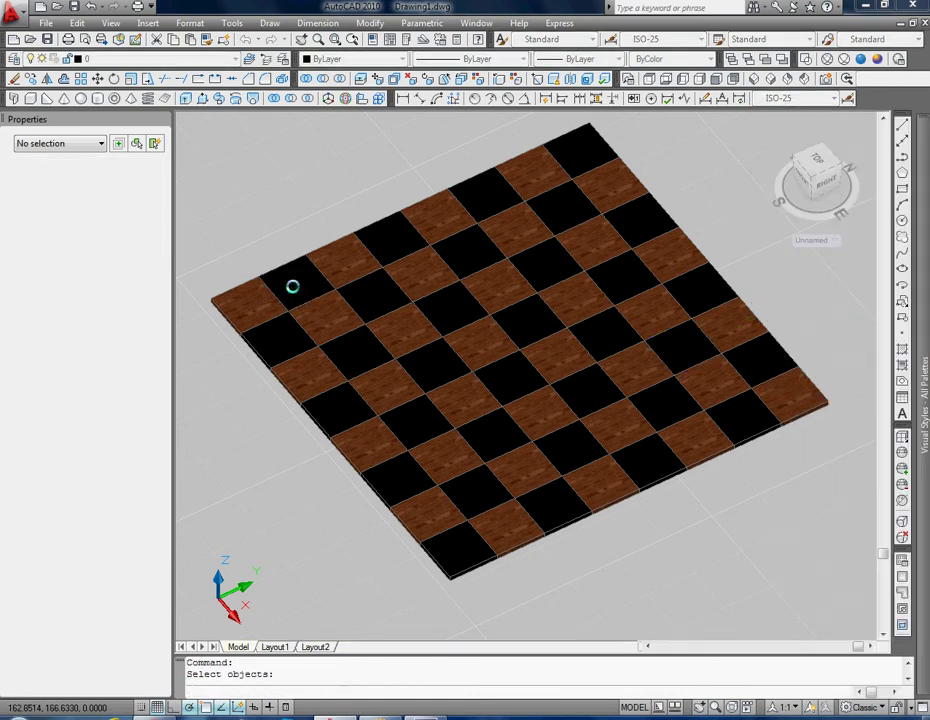
left_click(405, 226)
left_click(490, 190)
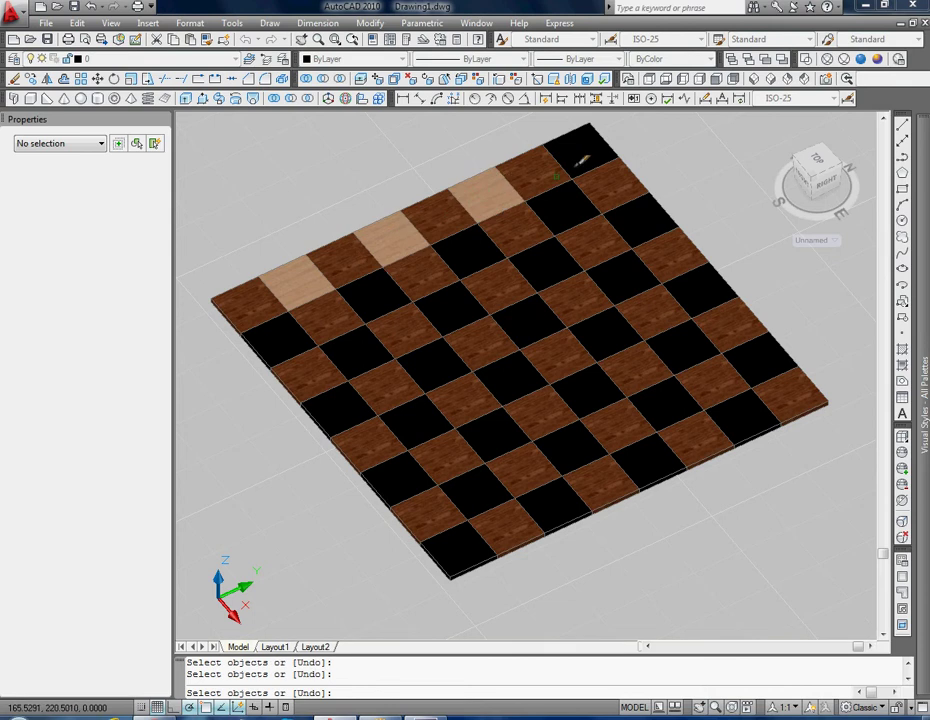
left_click(585, 152)
left_click(282, 324)
left_click(372, 292)
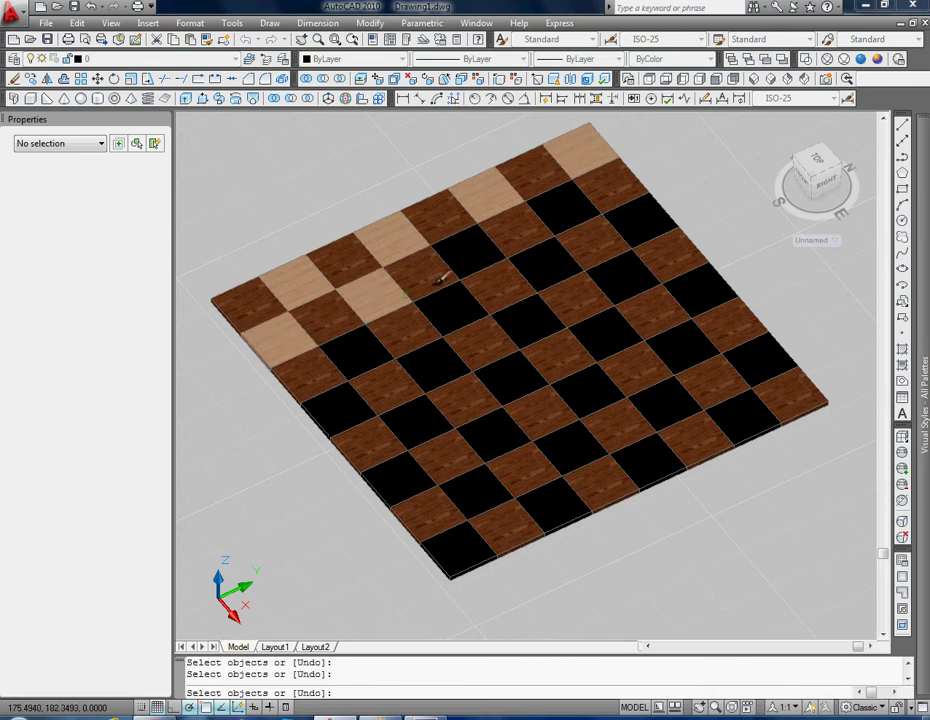
left_click(465, 246)
left_click(515, 232)
Paint the black squares along the middle diagonals with light wood
left_click(378, 350)
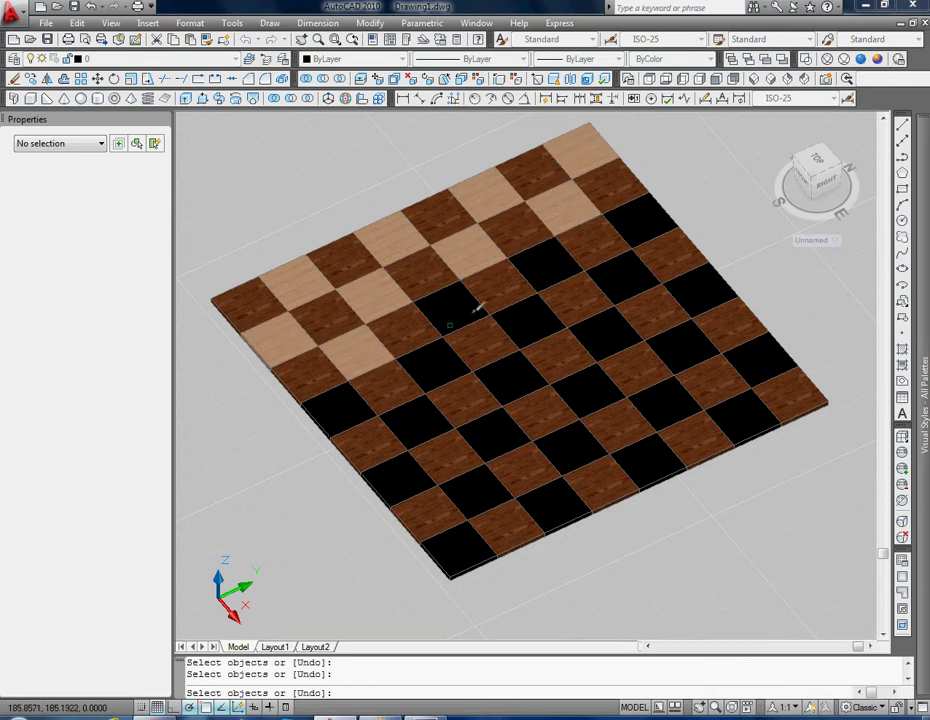
left_click(461, 314)
left_click(540, 268)
left_click(640, 222)
left_click(338, 392)
left_click(326, 415)
left_click(410, 375)
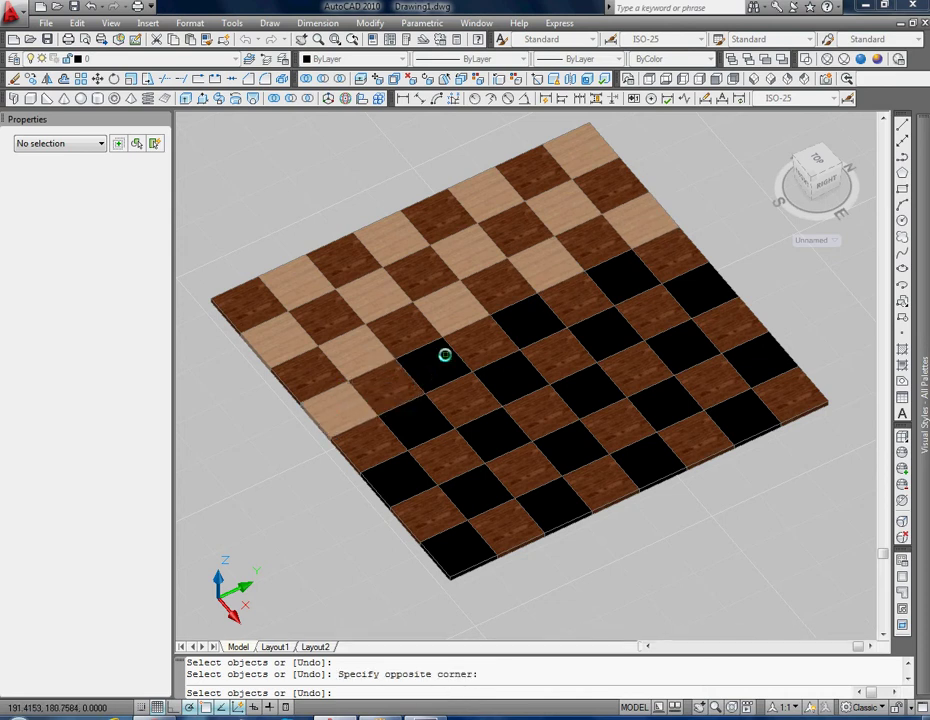
left_click(536, 322)
left_click(606, 287)
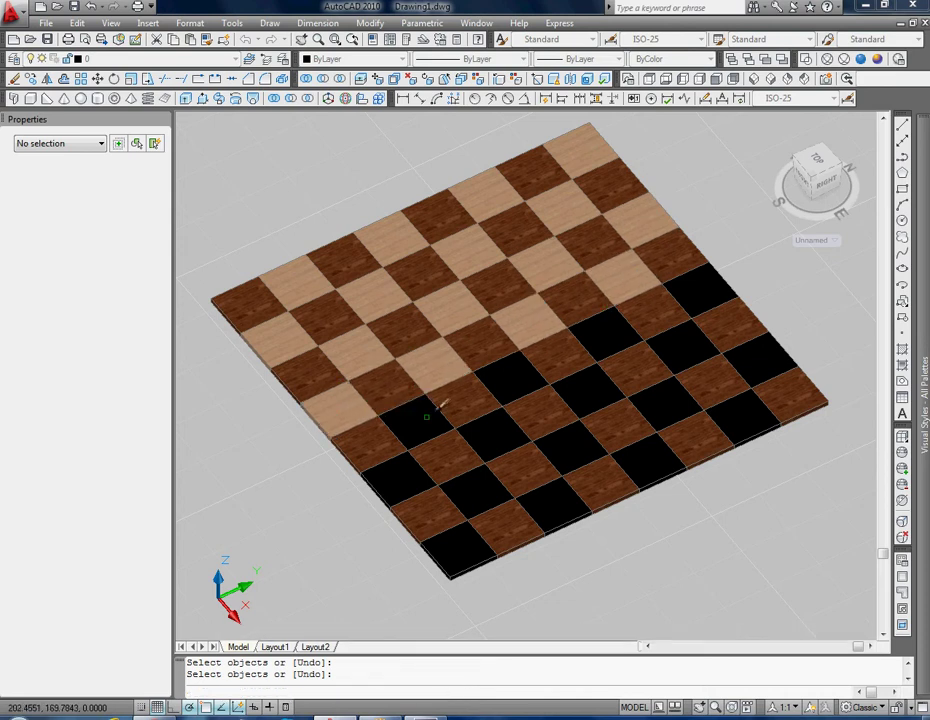
left_click(400, 425)
left_click(488, 391)
left_click(610, 335)
left_click(710, 300)
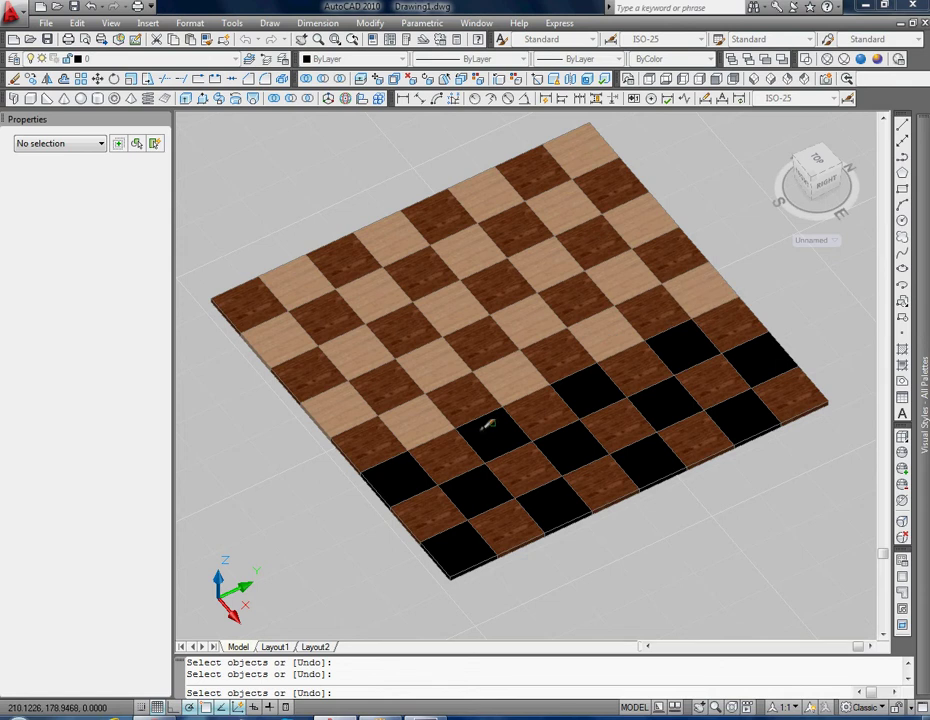
Paint the last black squares, including the near-edge row, with light wood and end painting
left_click(408, 455)
left_click(493, 432)
left_click(600, 395)
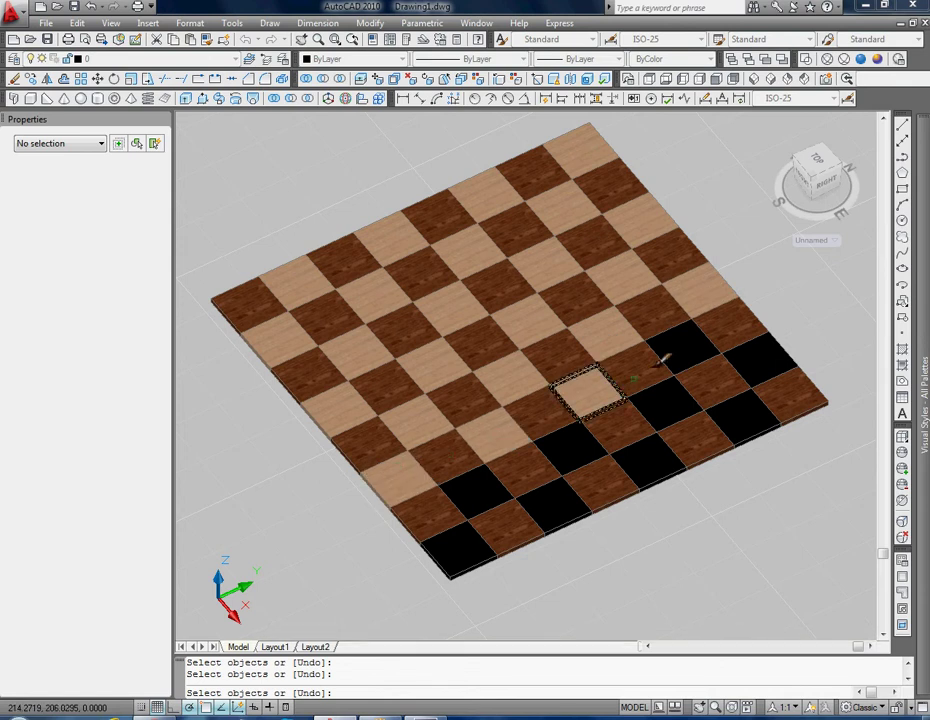
left_click(685, 340)
left_click(495, 462)
left_click(568, 445)
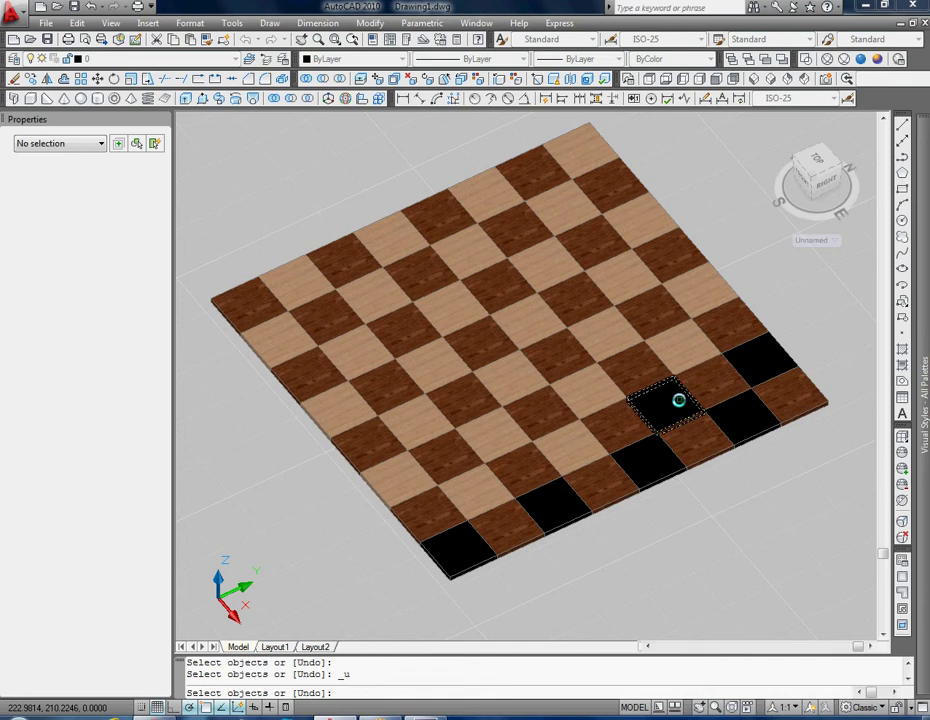
left_click(675, 396)
left_click(785, 350)
left_click(458, 545)
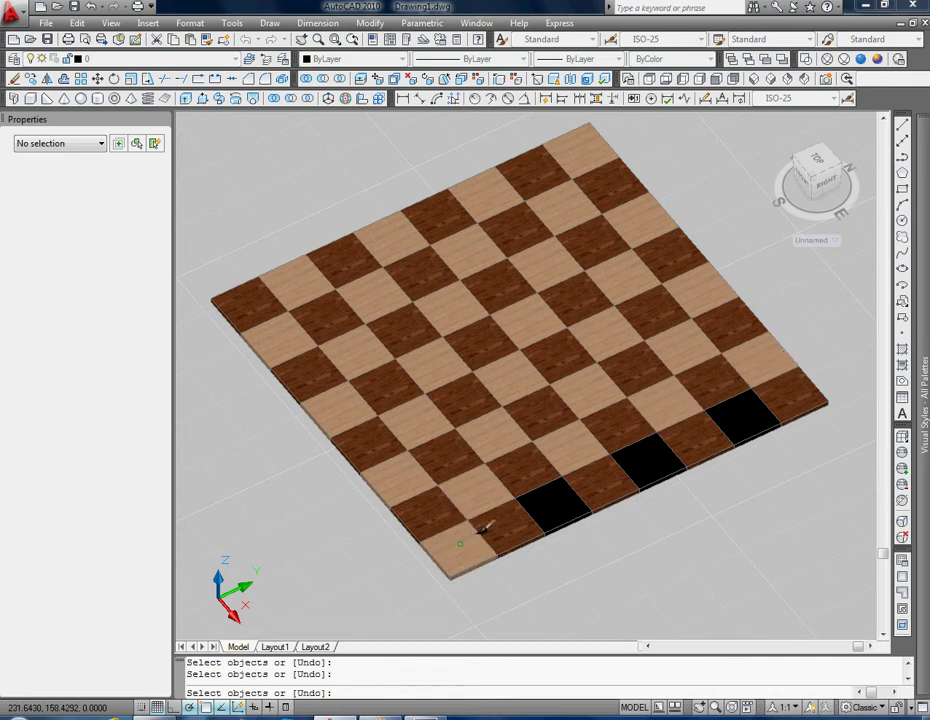
left_click(550, 503)
left_click(650, 458)
left_click(747, 423)
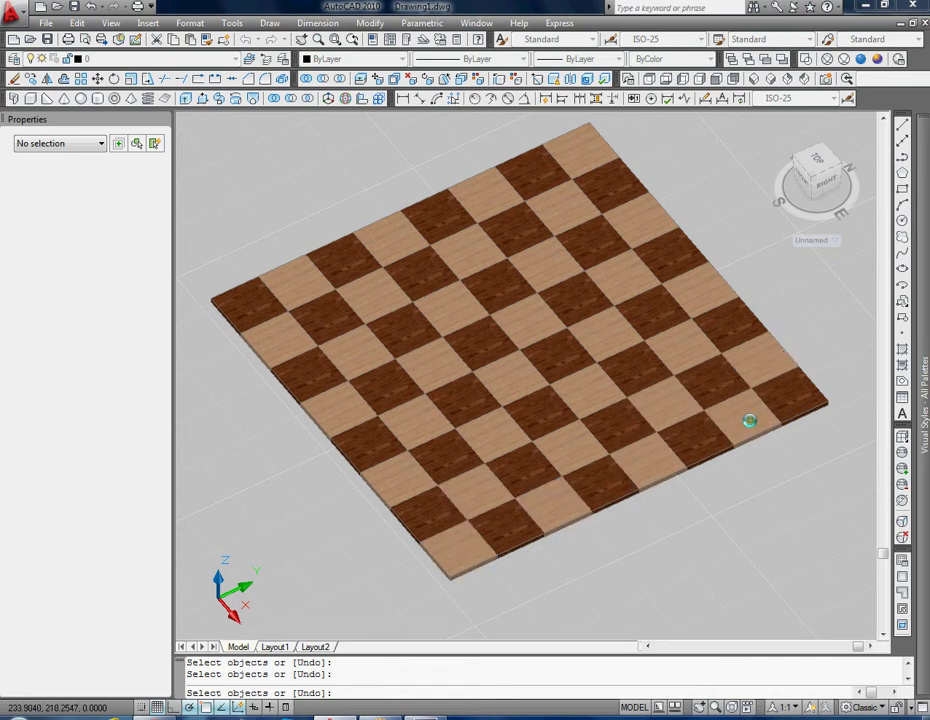
key("Escape")
Copy the board's corner square and place the copy right beside it
mouse_move(654, 482)
middle_mouse_down("shift")
mouse_move(622, 485)
mouse_move(664, 473)
mouse_move(660, 490)
middle_mouse_up("shift")
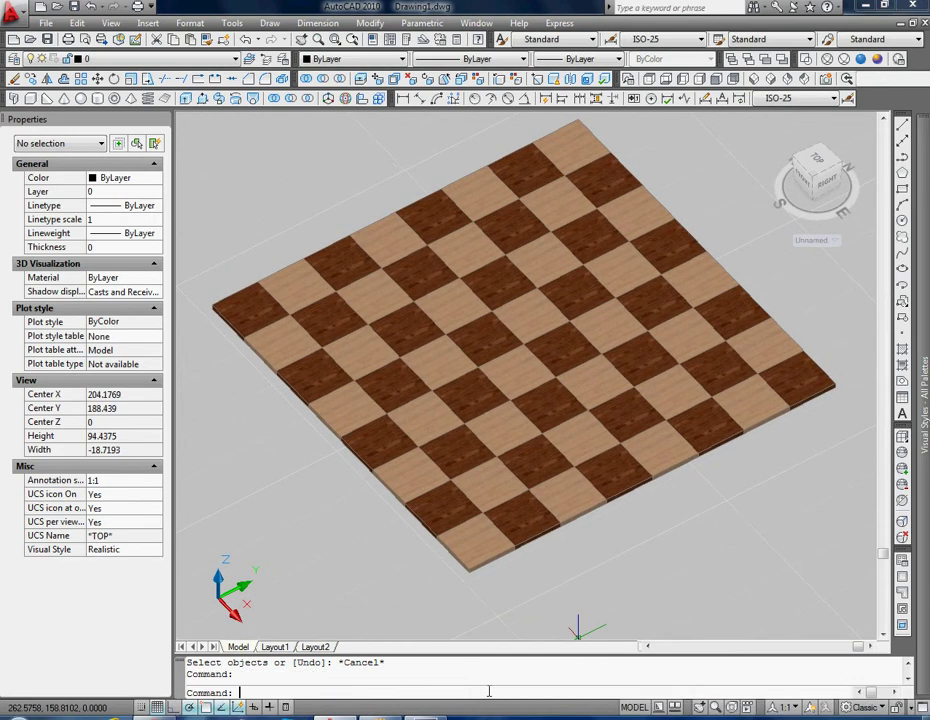
type("copy")
key("Return")
left_click(467, 544)
key("Return")
scroll(445, 558, "up", 3)
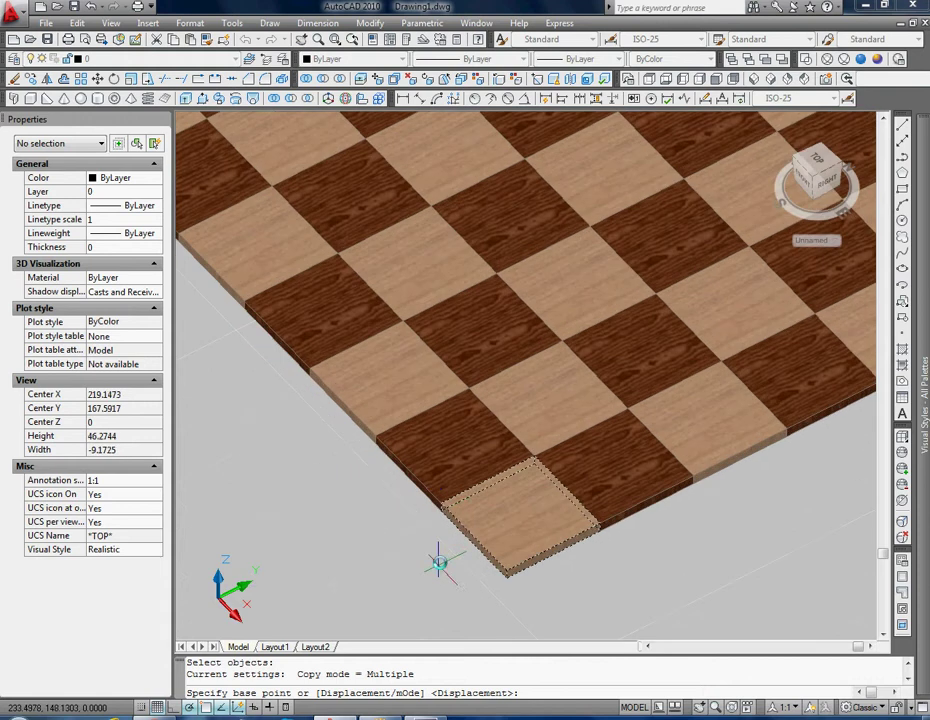
left_click(446, 513)
scroll(504, 582, "up", 3)
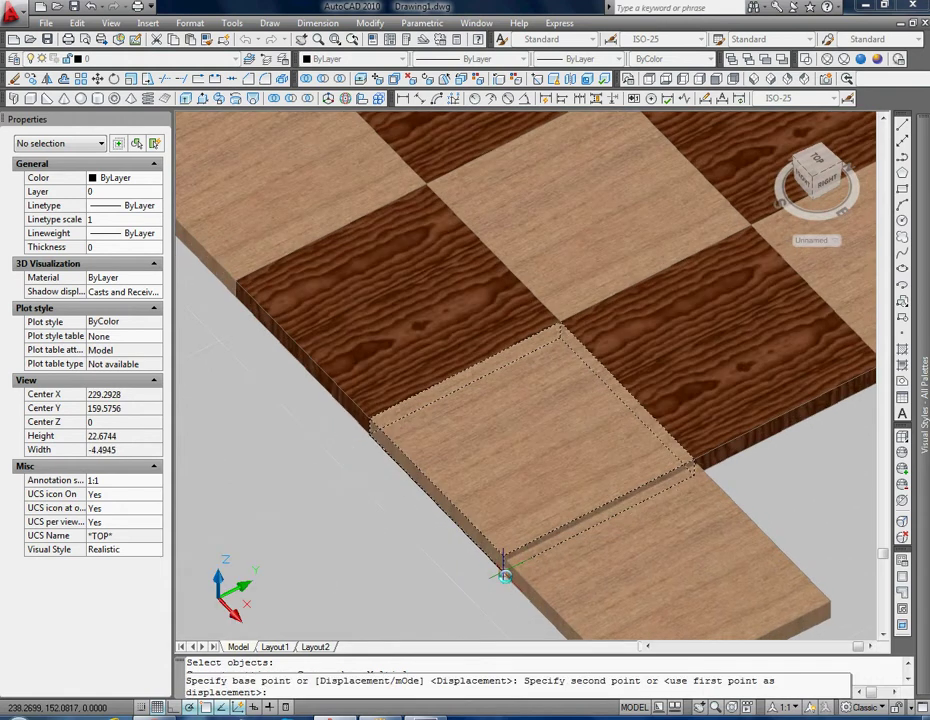
left_click(548, 556)
key("Escape")
scroll(546, 519, "down", 3)
scroll(483, 448, "down", 2)
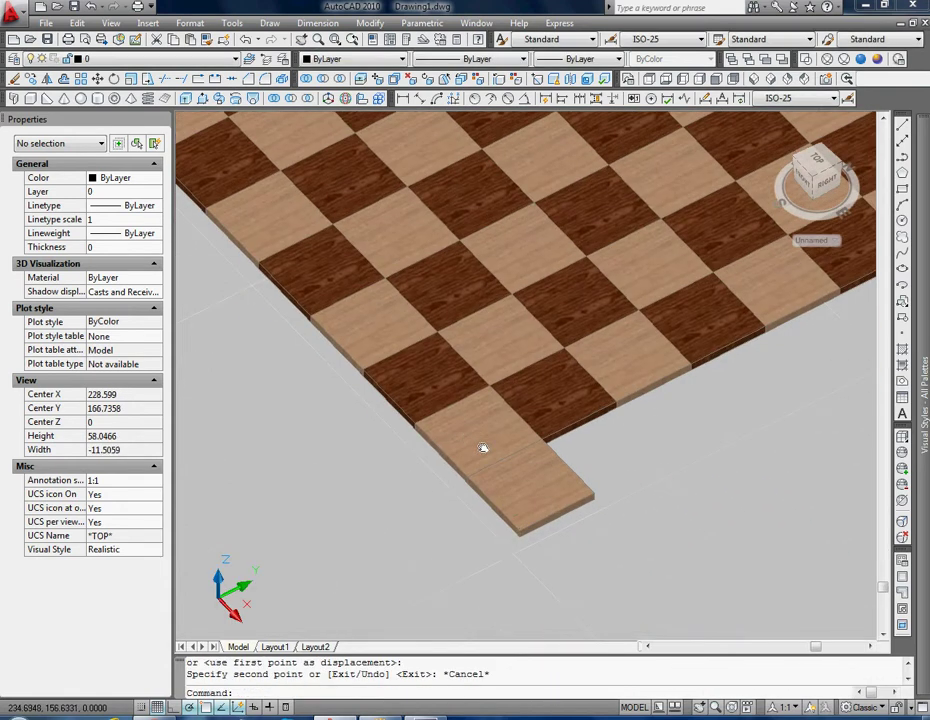
Shorten the copied box to 3.8105 and stretch it to 80 along the board edge
left_click(527, 510)
scroll(540, 525, "up", 3)
scroll(562, 515, "up", 2)
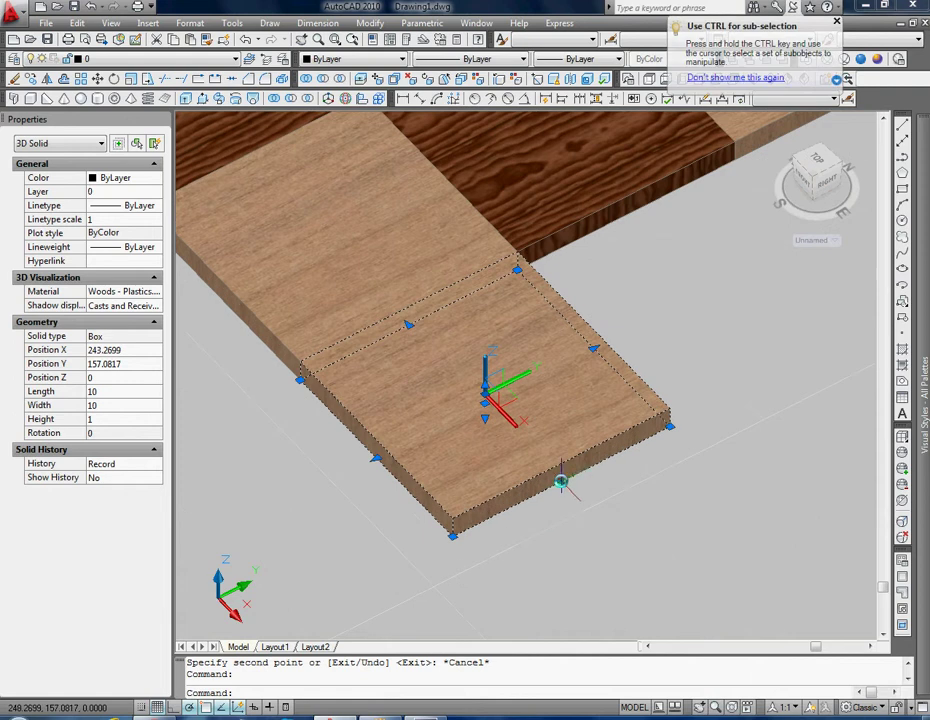
left_click(561, 481)
left_click(465, 386)
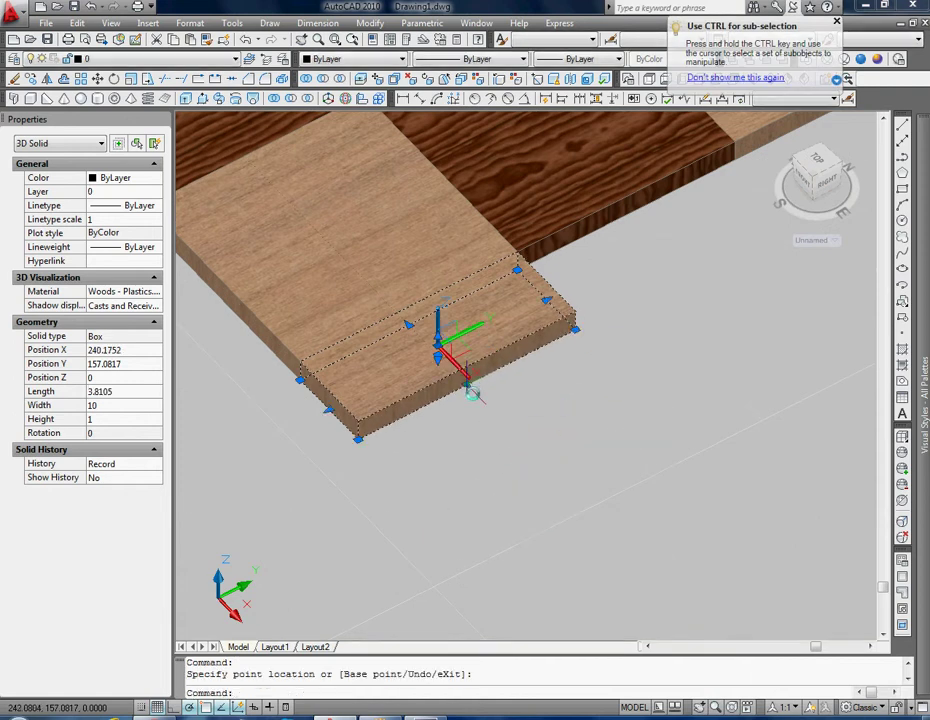
mouse_move(538, 450)
middle_mouse_down("shift")
mouse_move(604, 481)
mouse_move(536, 450)
middle_mouse_up("shift")
scroll(507, 455, "down", 3)
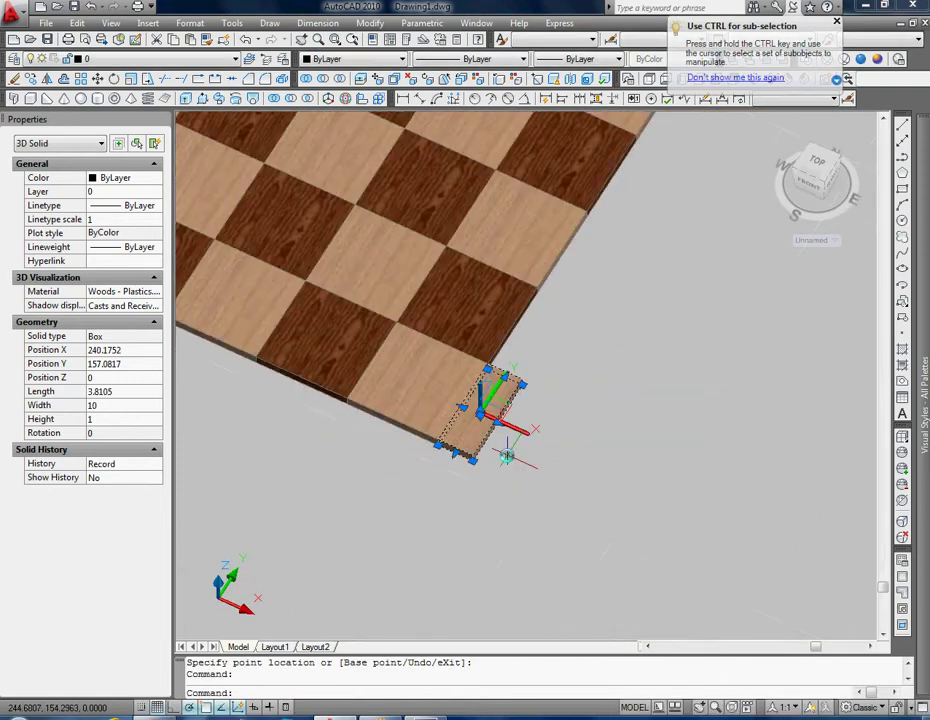
scroll(460, 445, "down", 1)
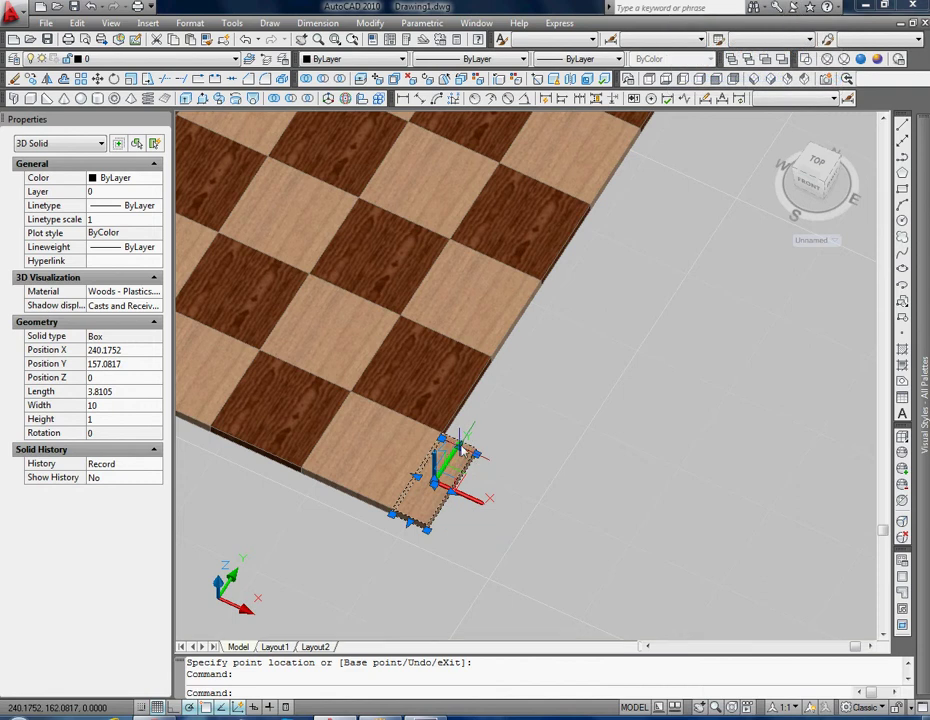
scroll(490, 472, "down", 1)
scroll(531, 482, "down", 1)
scroll(565, 393, "down", 2)
scroll(565, 393, "up", 2)
scroll(567, 297, "up", 2)
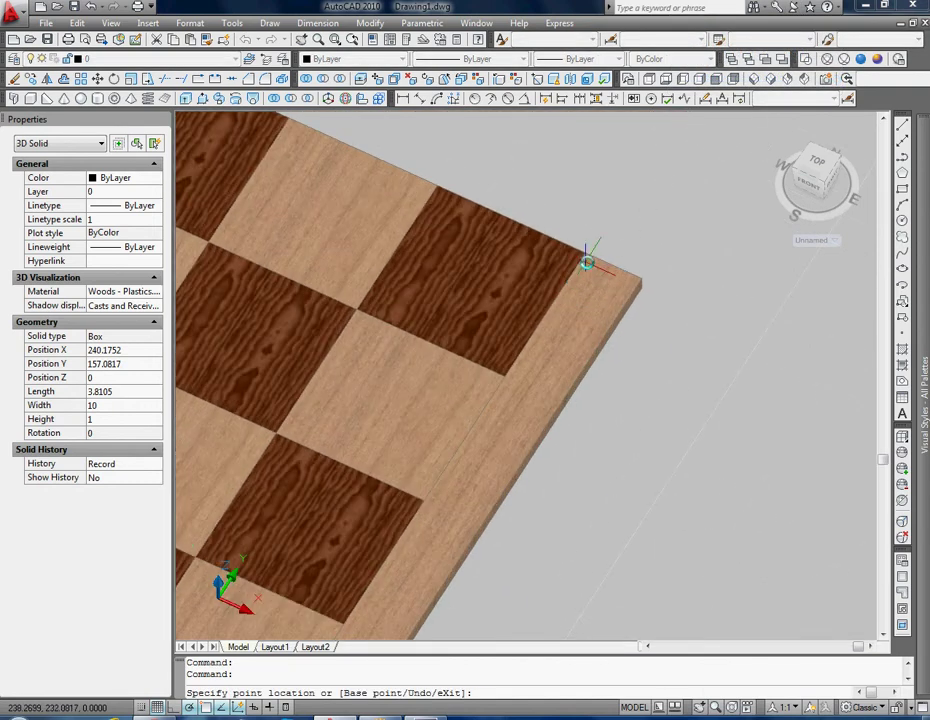
type("80")
key("Return")
key("Escape")
scroll(531, 415, "down", 2)
scroll(592, 338, "down", 1)
Start copying the edge strip from its corner, then cancel that attempt
middle_click_drag(492, 556, 589, 468)
type("copy")
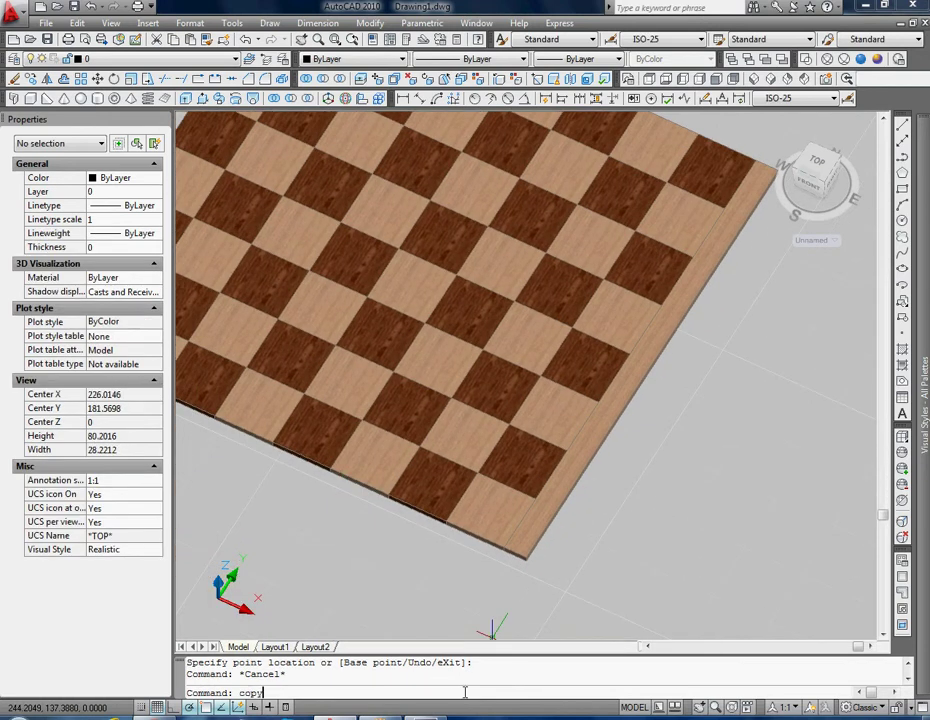
key("Return")
left_click(521, 537)
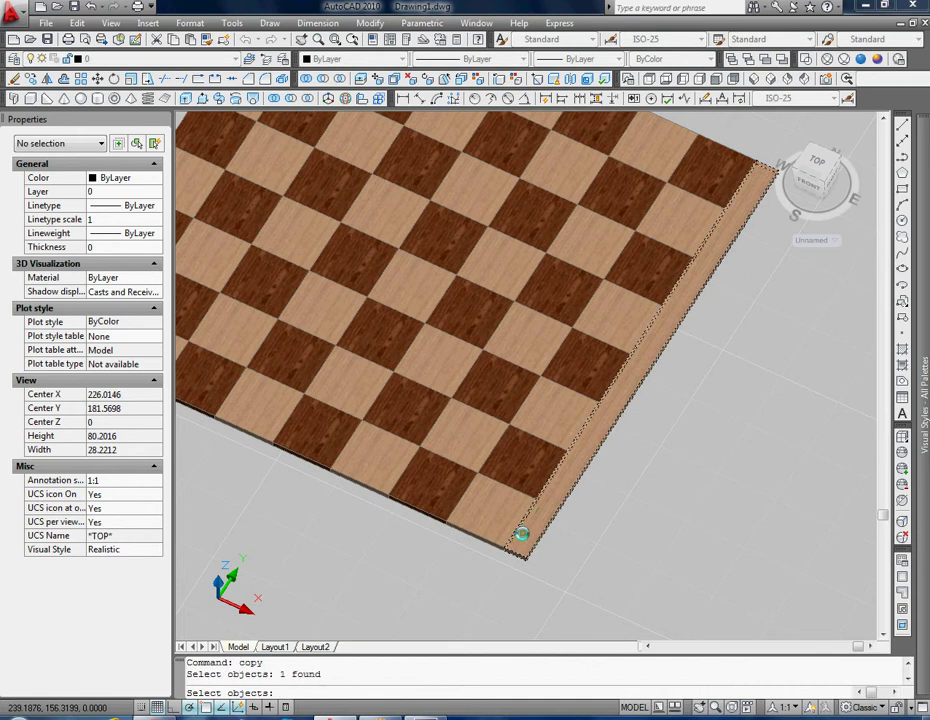
key("Return")
scroll(536, 590, "up", 1)
scroll(522, 560, "up", 5)
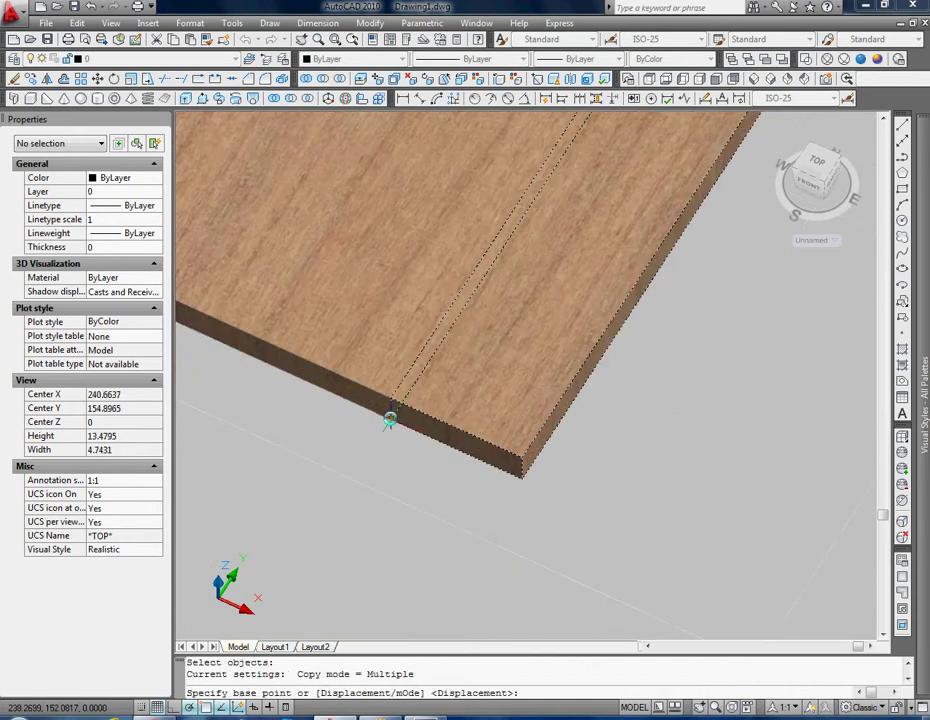
left_click(389, 420)
scroll(405, 436, "down", 3)
key("Escape")
type("cop")
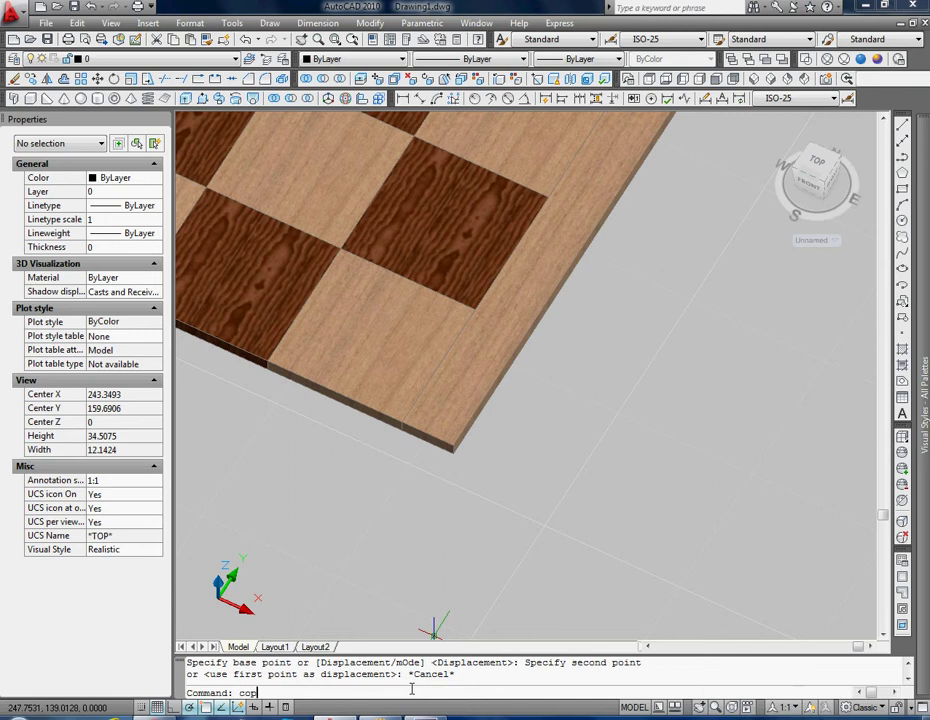
Copy the edge strip from one board corner to the opposite board corner
type("y")
key("Return")
left_click(457, 426)
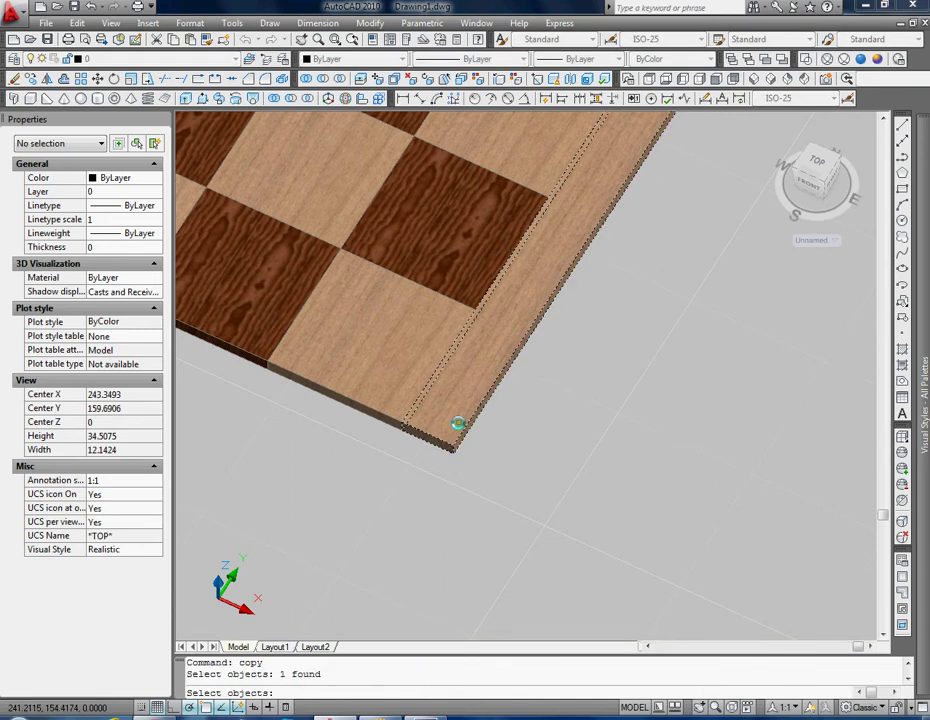
key("Return")
scroll(453, 447, "up", 3)
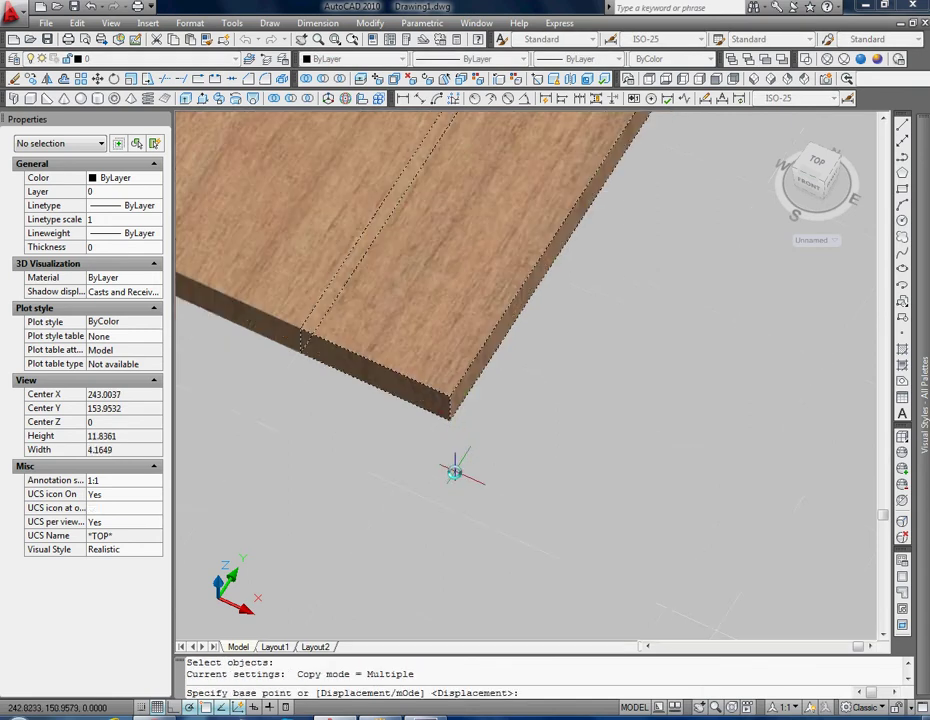
left_click(451, 418)
scroll(453, 421, "down", 5)
scroll(297, 330, "down", 4)
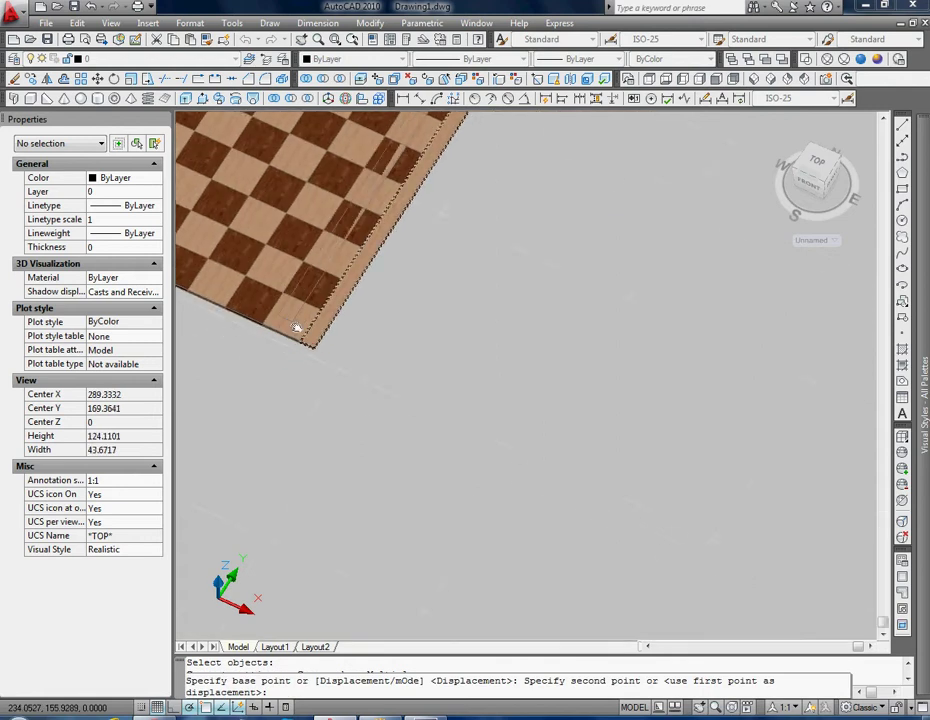
scroll(245, 380, "up", 2)
scroll(176, 307, "up", 6)
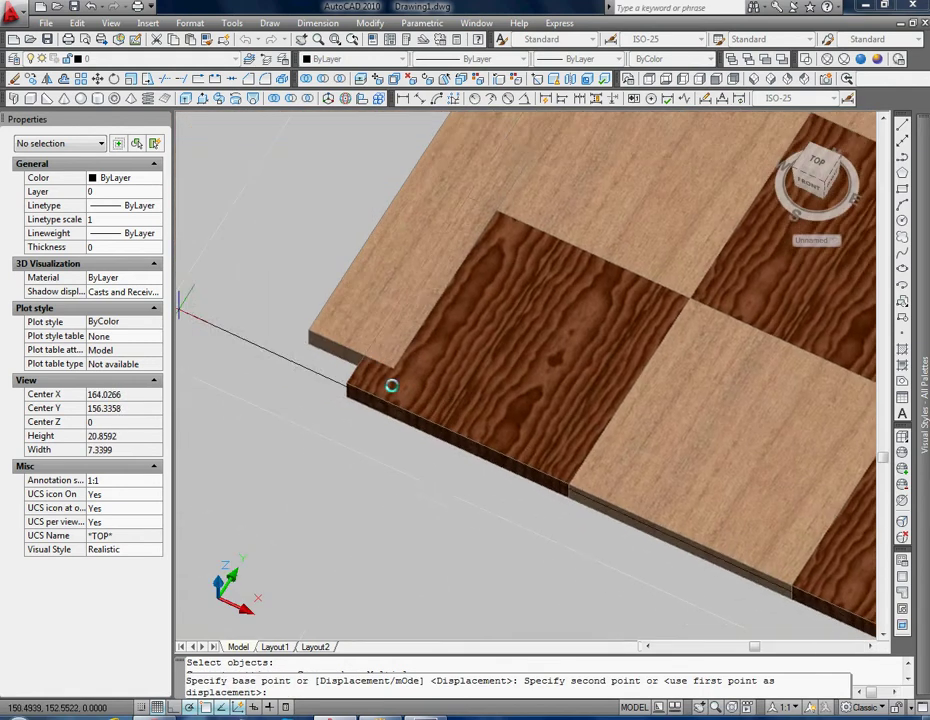
scroll(310, 380, "up", 2)
scroll(310, 380, "up", 1)
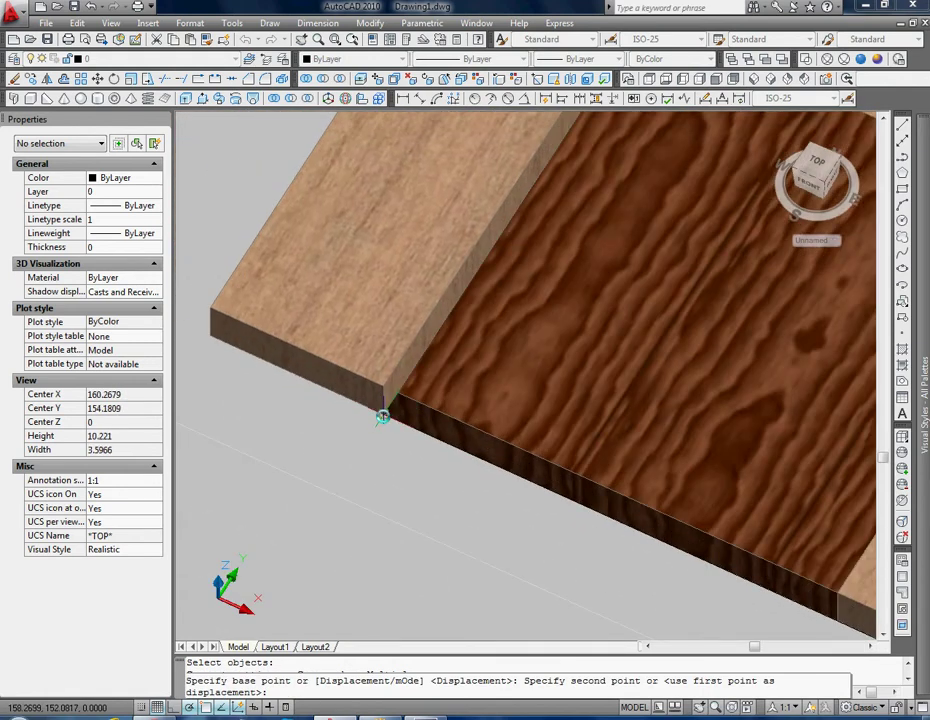
left_click(383, 417)
key("Escape")
scroll(560, 500, "down", 5)
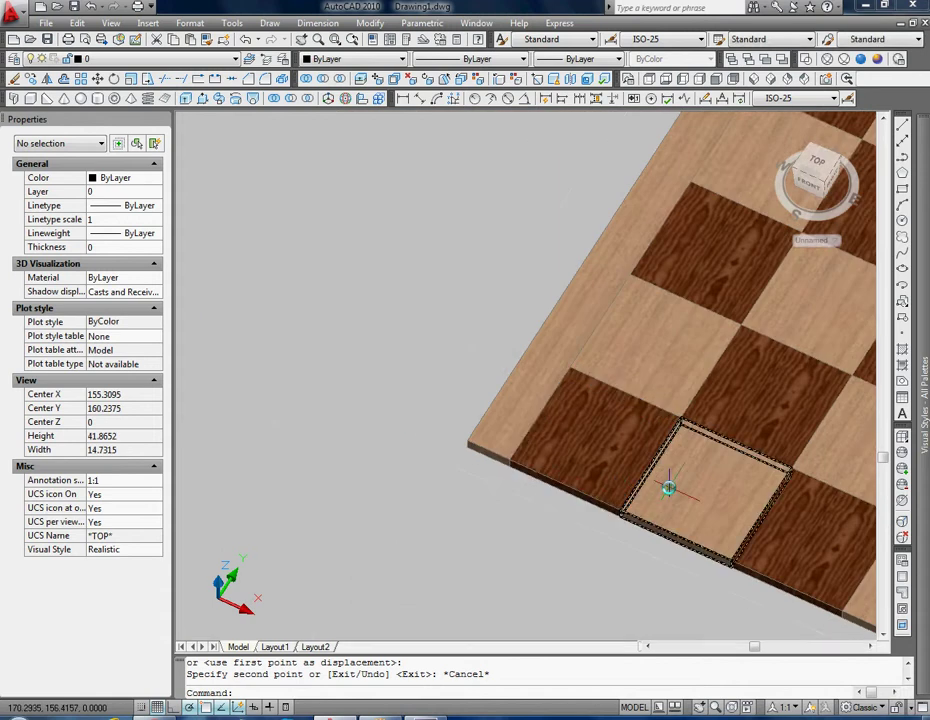
scroll(680, 470, "down", 1)
scroll(660, 492, "down", 3)
right_click(631, 494, "shift")
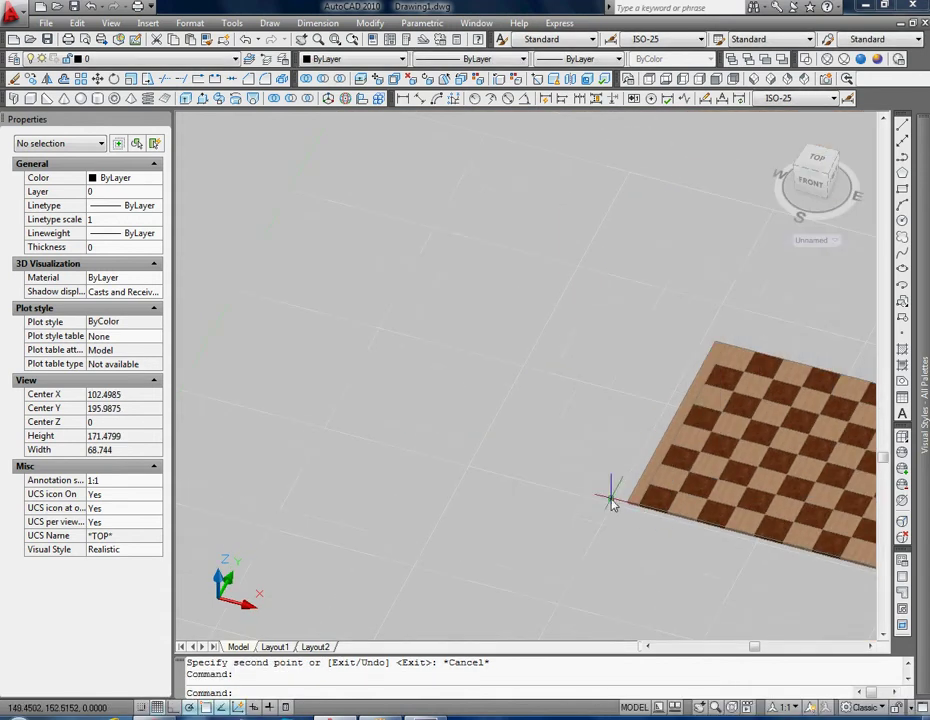
mouse_move(521, 490)
middle_mouse_down()
mouse_move(549, 518)
mouse_move(540, 529)
middle_mouse_up()
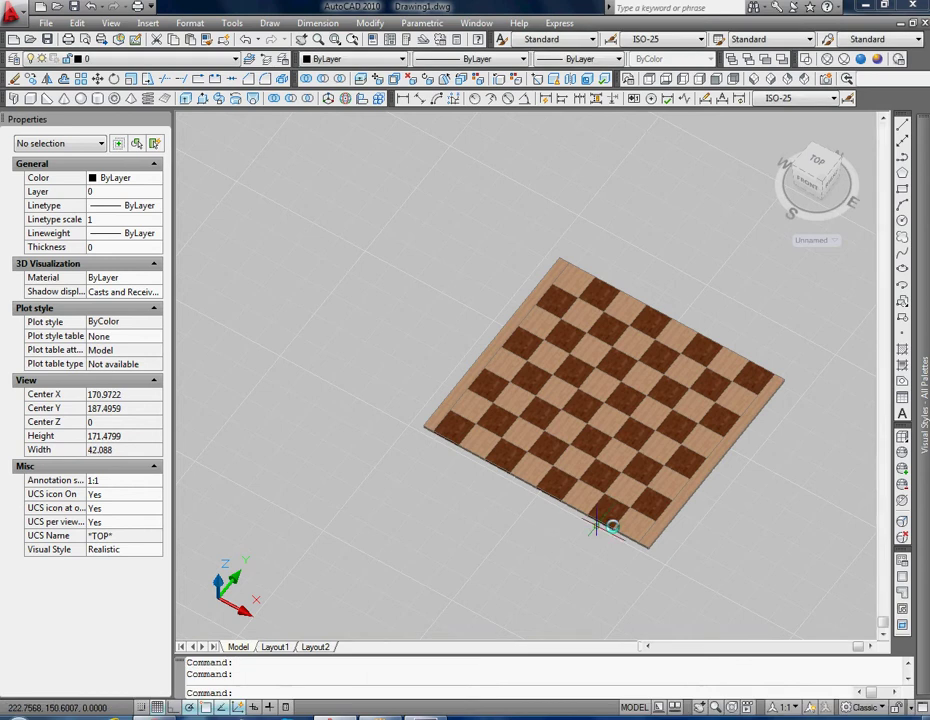
Select the right-edge border strip and shift it slightly with the move gizmo
scroll(650, 527, "up", 5)
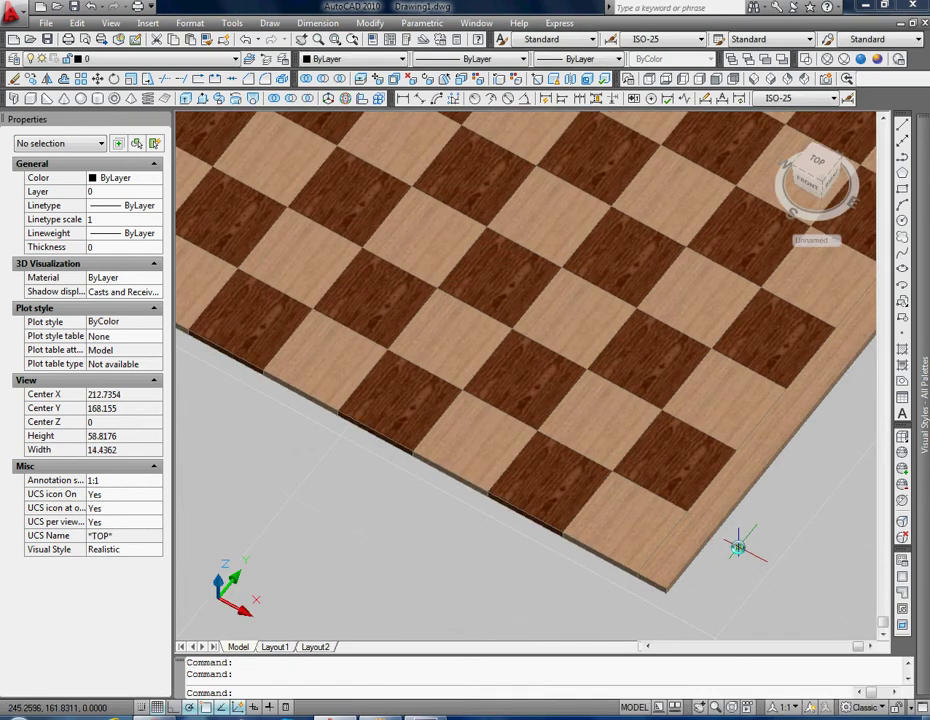
left_click(755, 470)
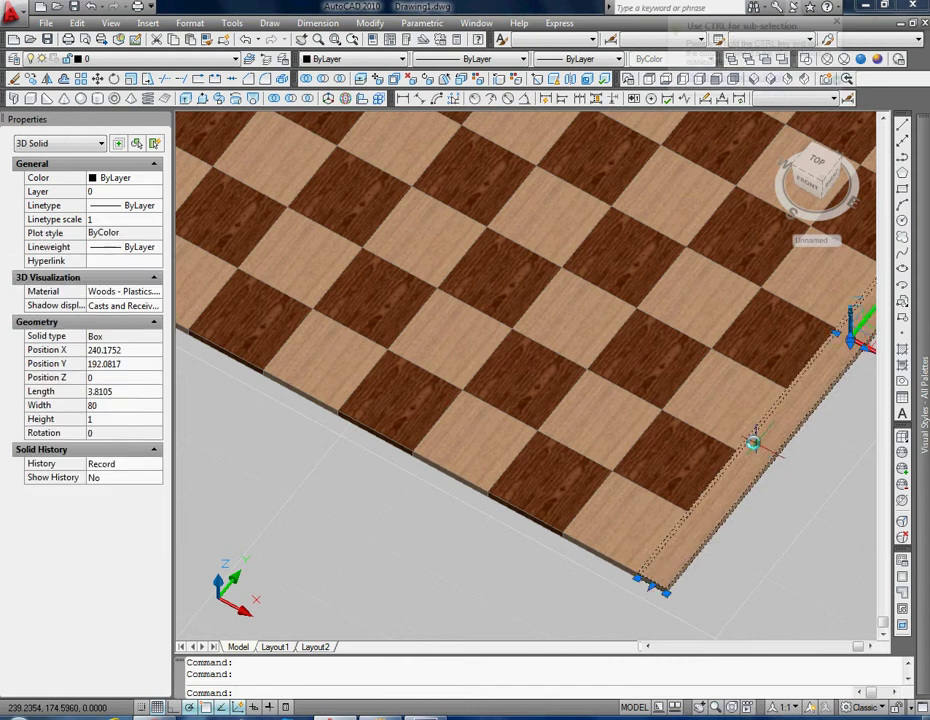
scroll(751, 442, "down", 4)
scroll(684, 456, "up", 3)
scroll(760, 415, "up", 2)
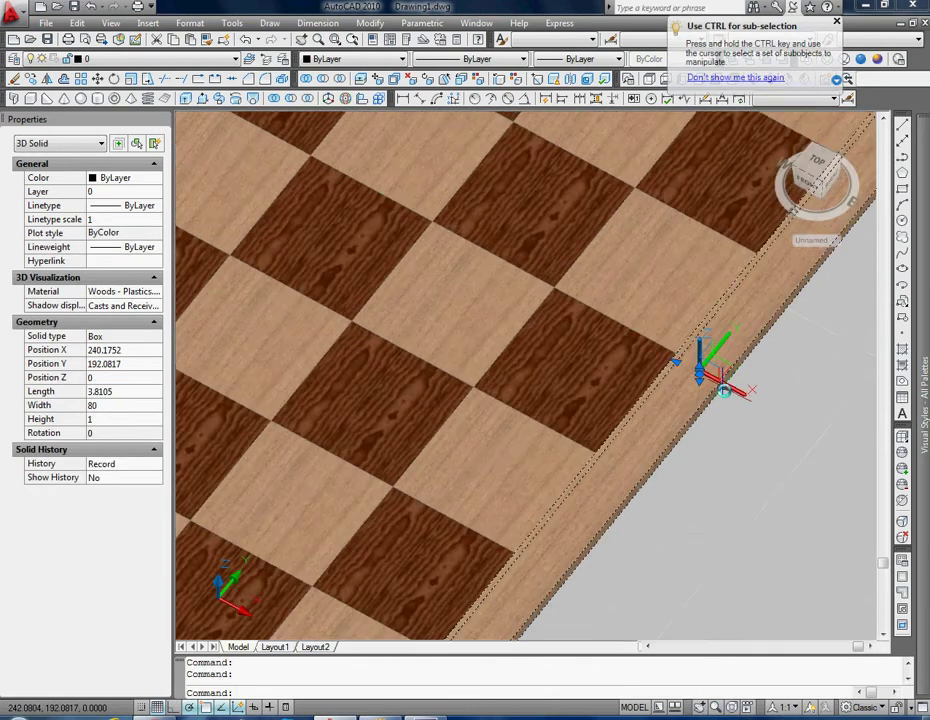
left_click(722, 388)
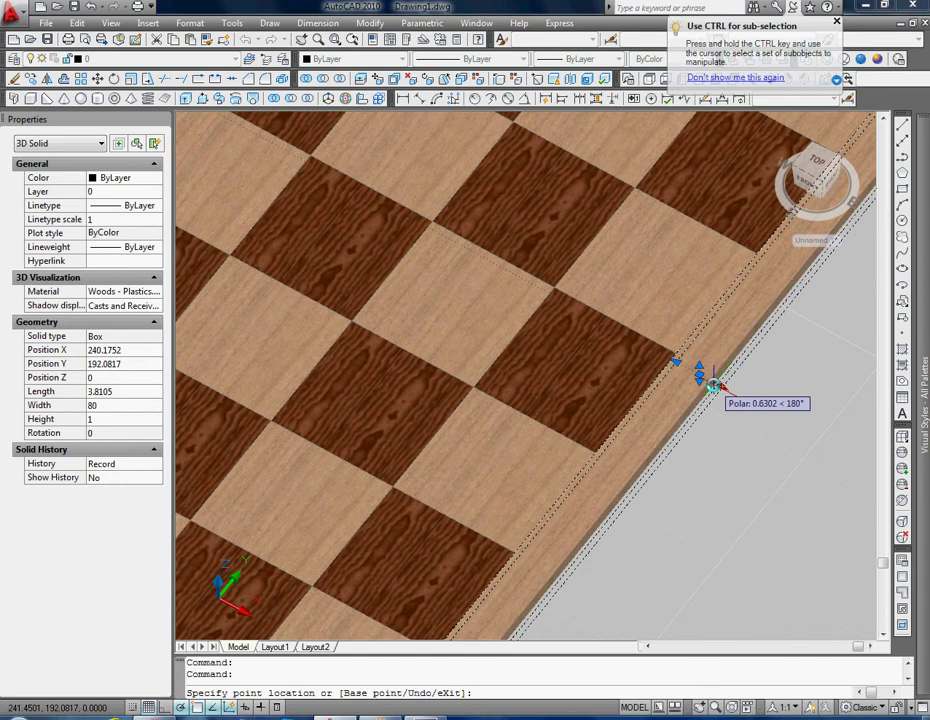
left_click(711, 386)
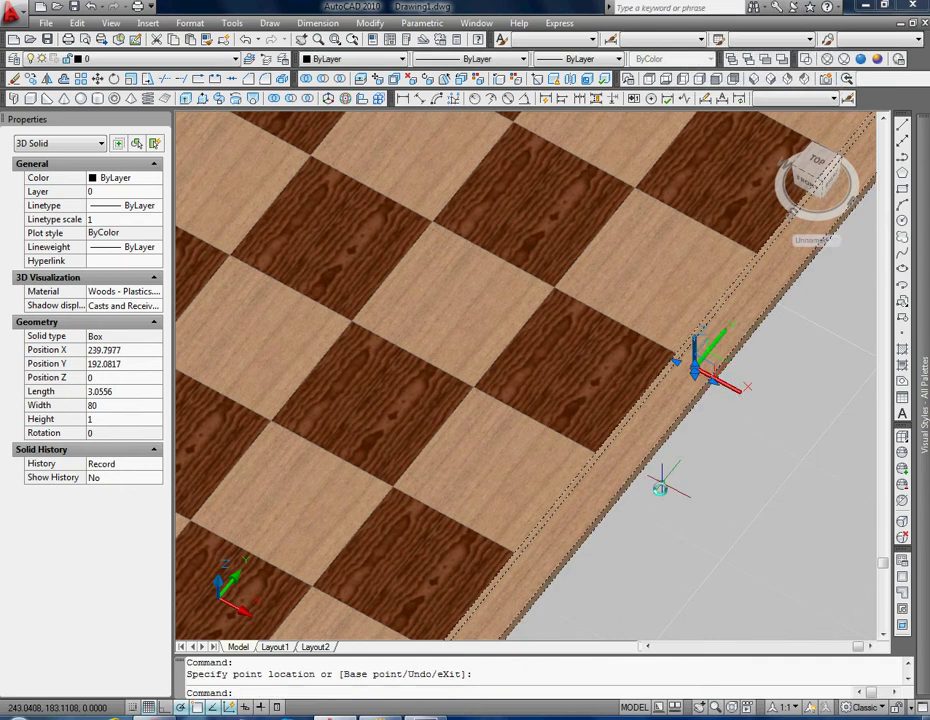
scroll(660, 488, "down", 4)
scroll(653, 484, "up", 2)
key("Escape")
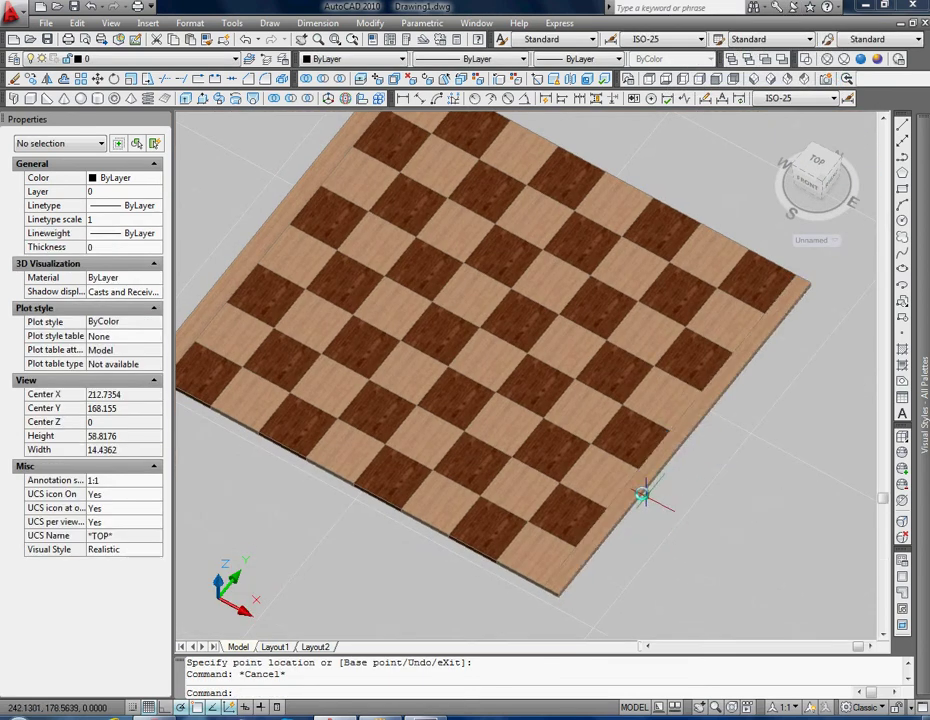
Set the right-edge strip's Length to 2.5 in Properties
left_click(400, 511)
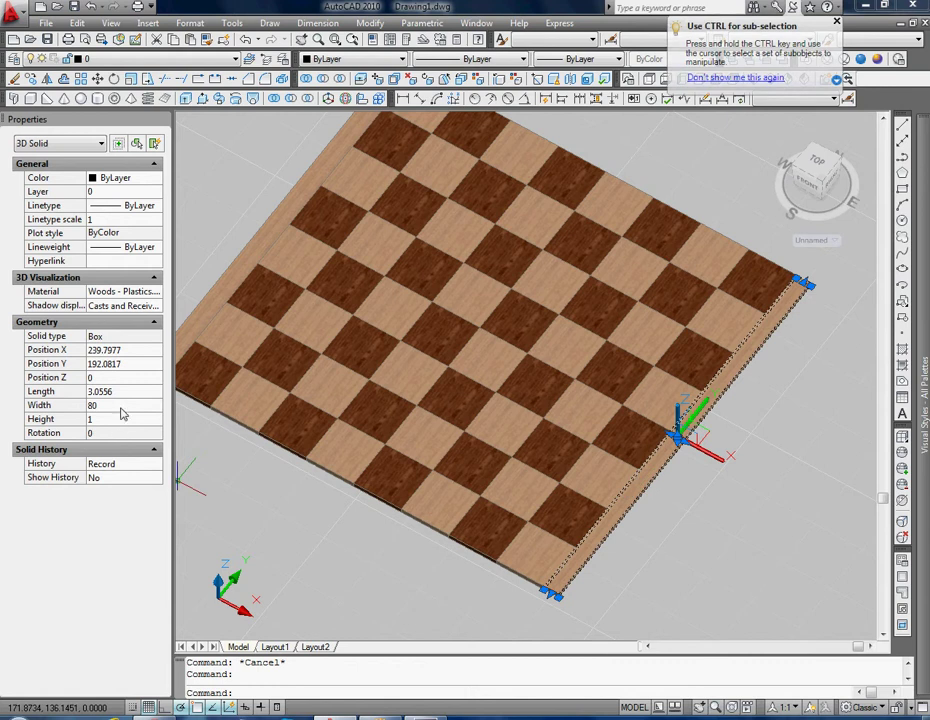
key("Tab")
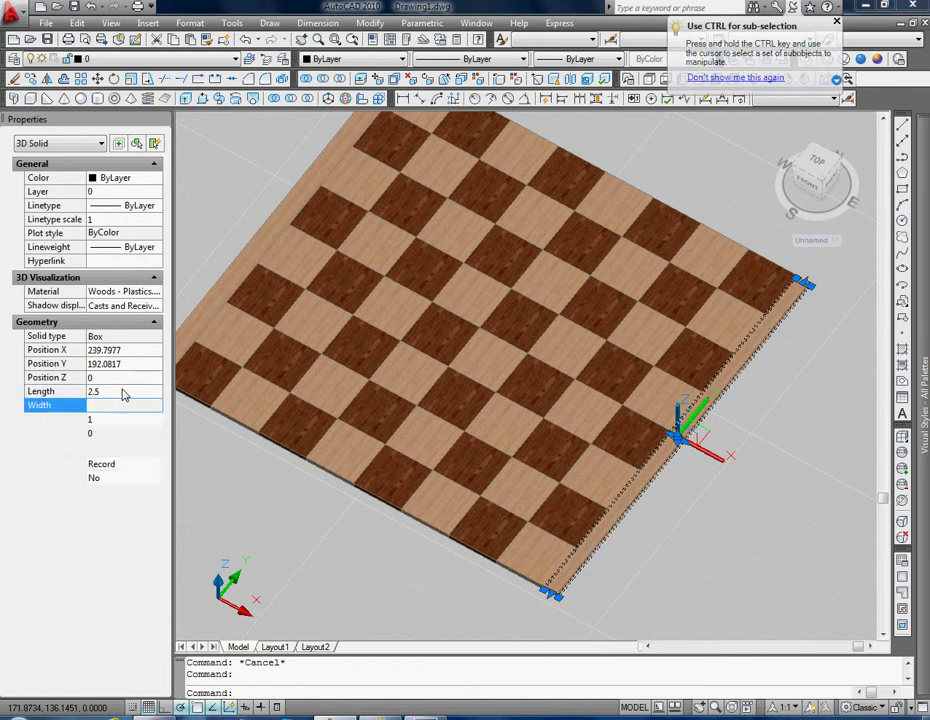
key("Escape")
scroll(460, 490, "up", 3)
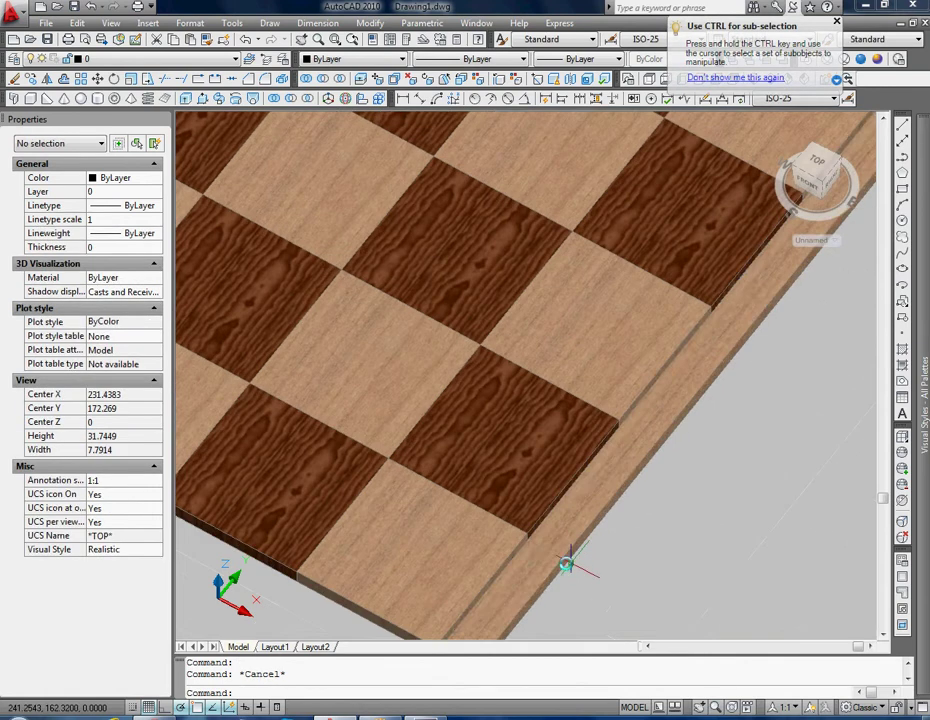
scroll(530, 467, "up", 1)
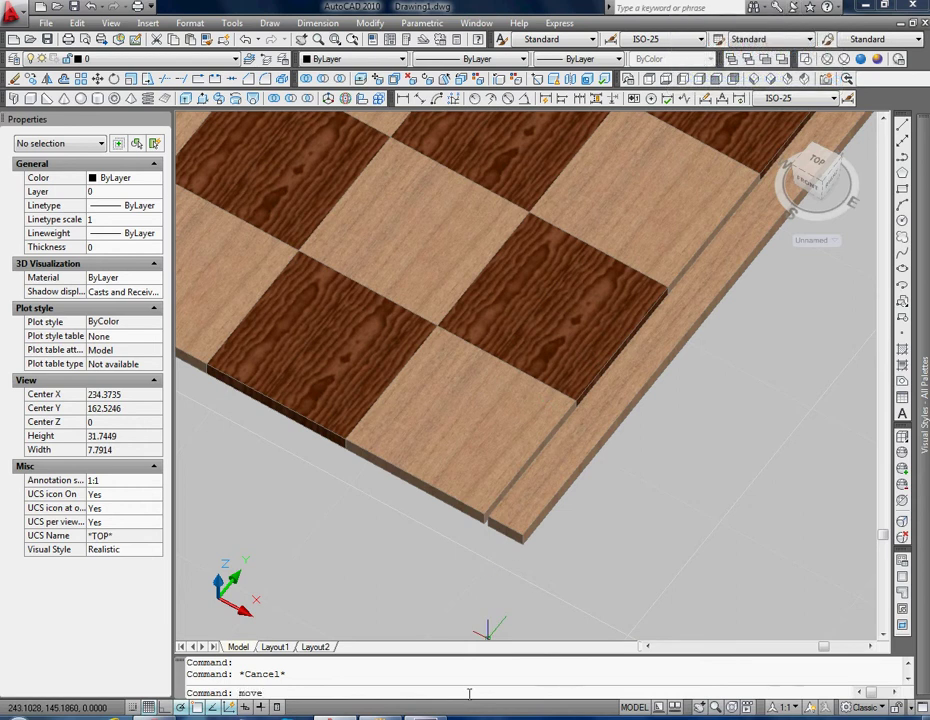
Move the 2.5-thick strip by its corner flush against the board corner
key("Return")
left_click(519, 522)
key("Return")
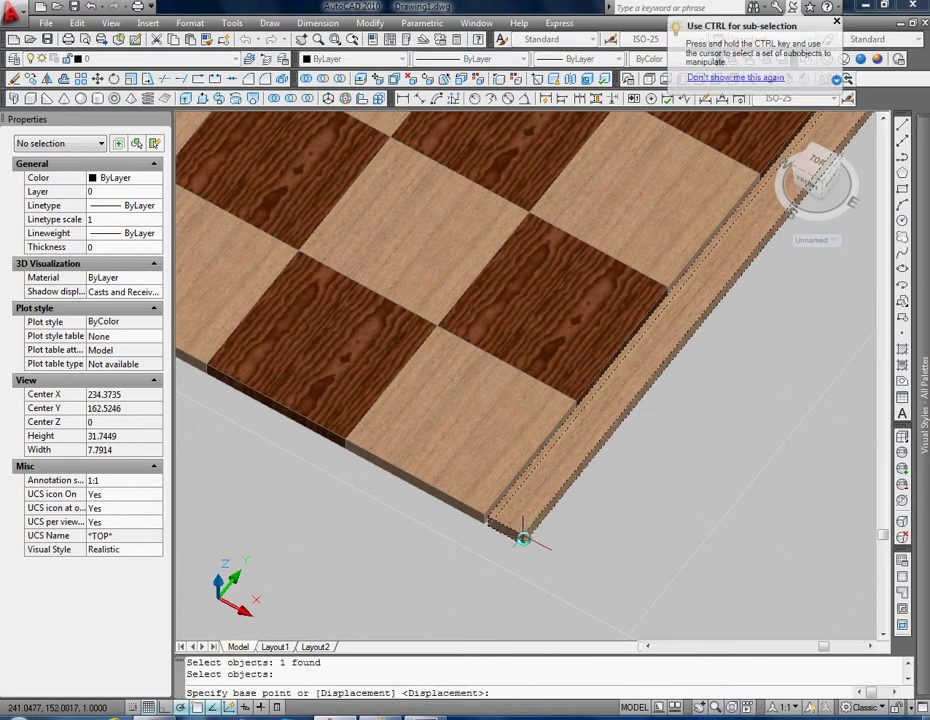
scroll(496, 522, "up", 2)
scroll(500, 518, "up", 3)
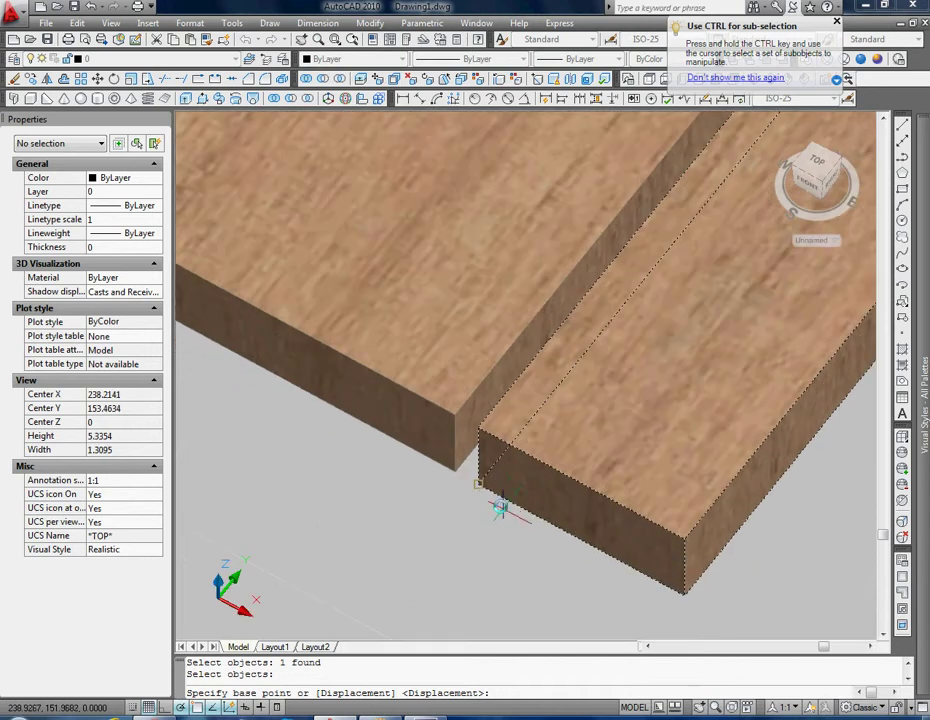
left_click(481, 489)
left_click(455, 473)
key("Escape")
Pan across the board and select the left-edge border strip
scroll(499, 487, "down", 3)
scroll(513, 494, "down", 5)
middle_click_drag(513, 494, 386, 415)
scroll(468, 476, "down", 8)
scroll(401, 409, "up", 4)
scroll(425, 436, "up", 3)
scroll(436, 452, "down", 2)
scroll(405, 415, "down", 1)
left_click(405, 415)
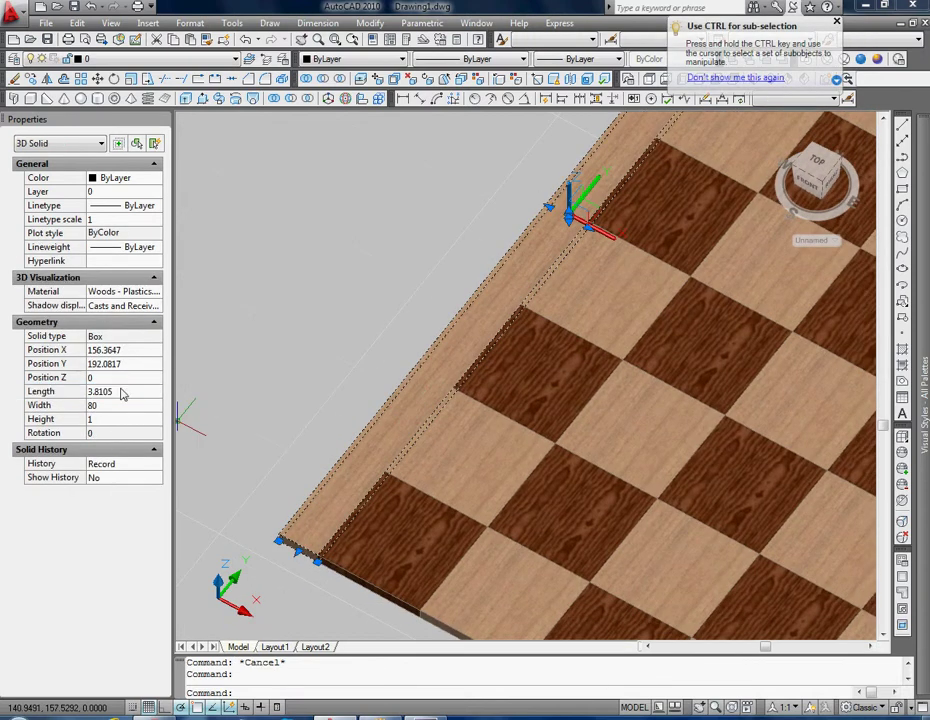
Give the left strip Length 2.5 and Width 80, then move it flush against the board corner
key("Tab")
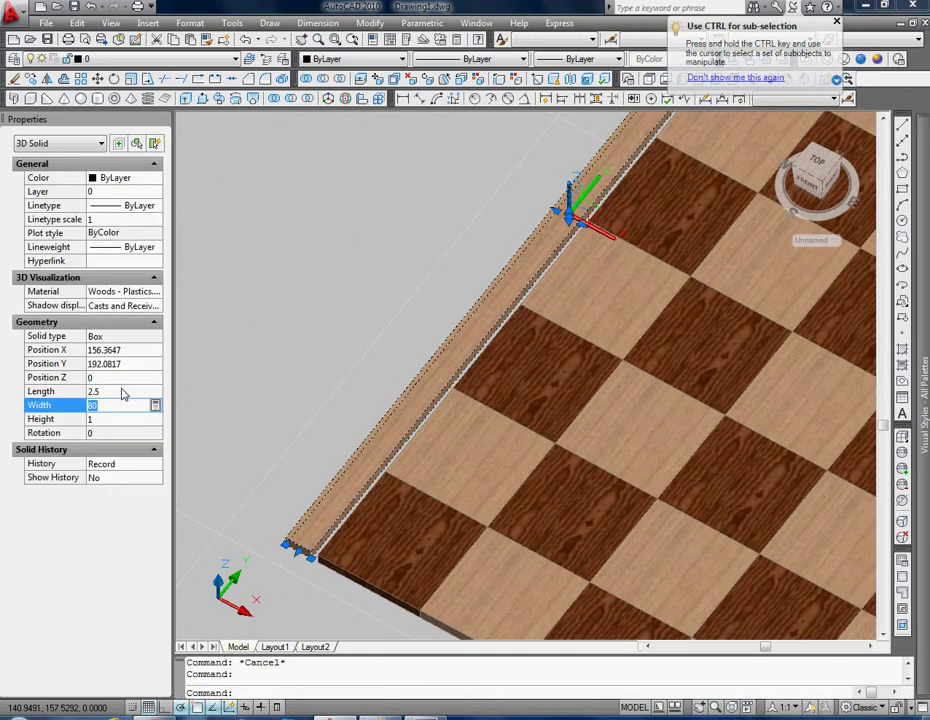
key("Escape")
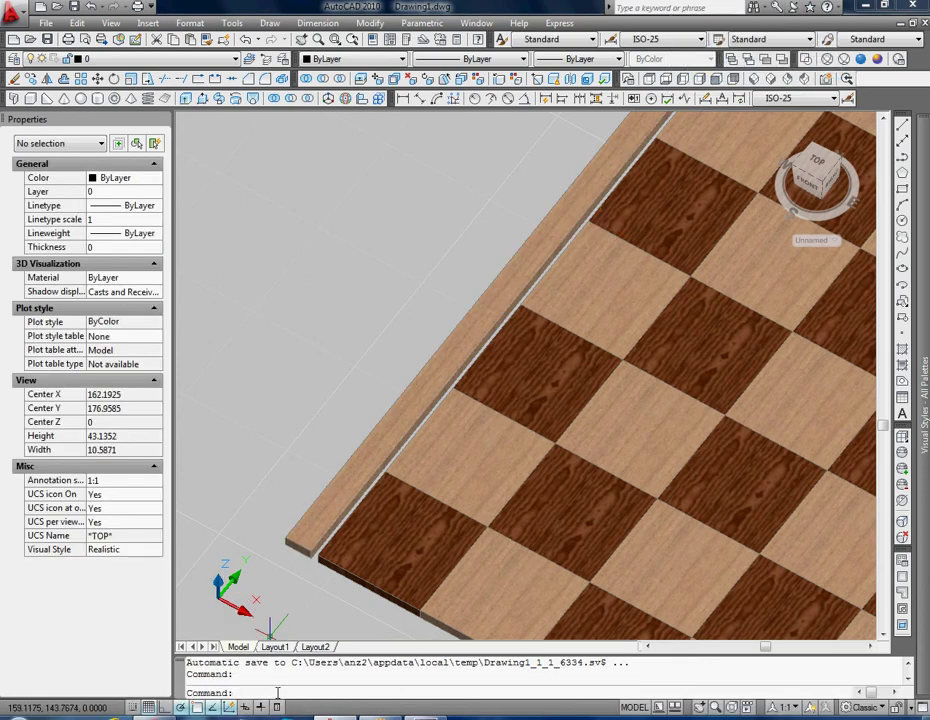
left_click(544, 692)
type("move")
key("Return")
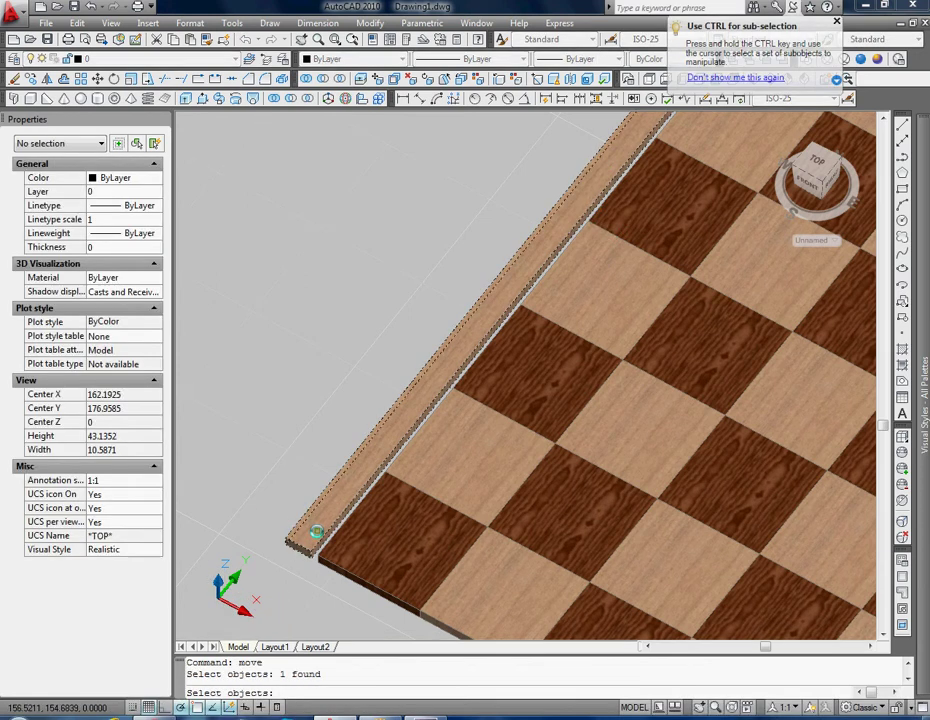
scroll(331, 588, "up", 5)
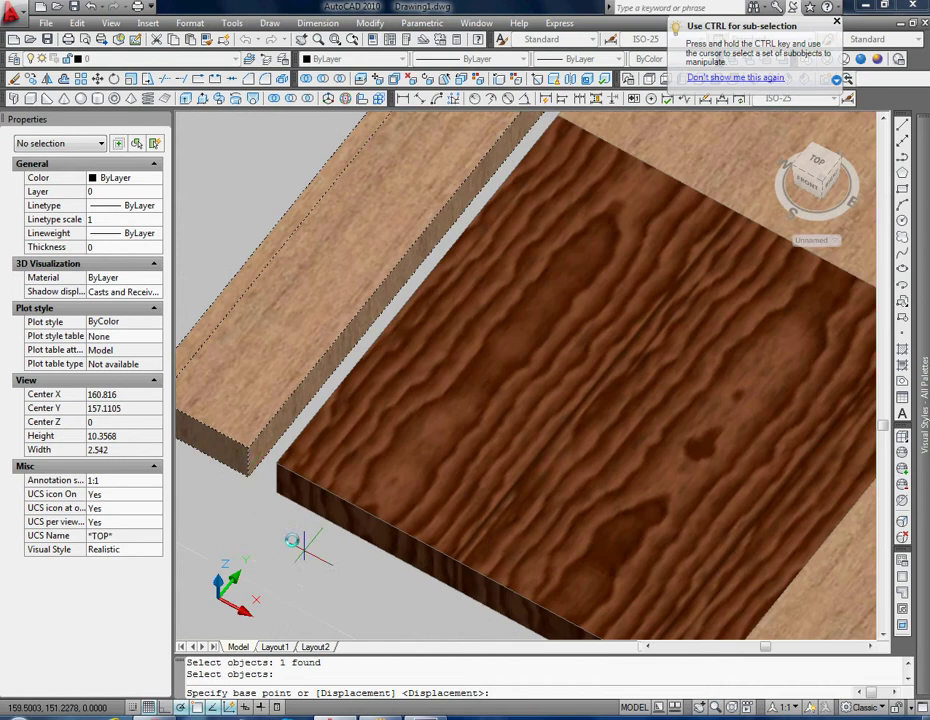
left_click(246, 477)
left_click(272, 492)
key("Escape")
scroll(421, 539, "down", 4)
middle_click_drag(556, 479, 477, 386)
scroll(556, 421, "down", 4)
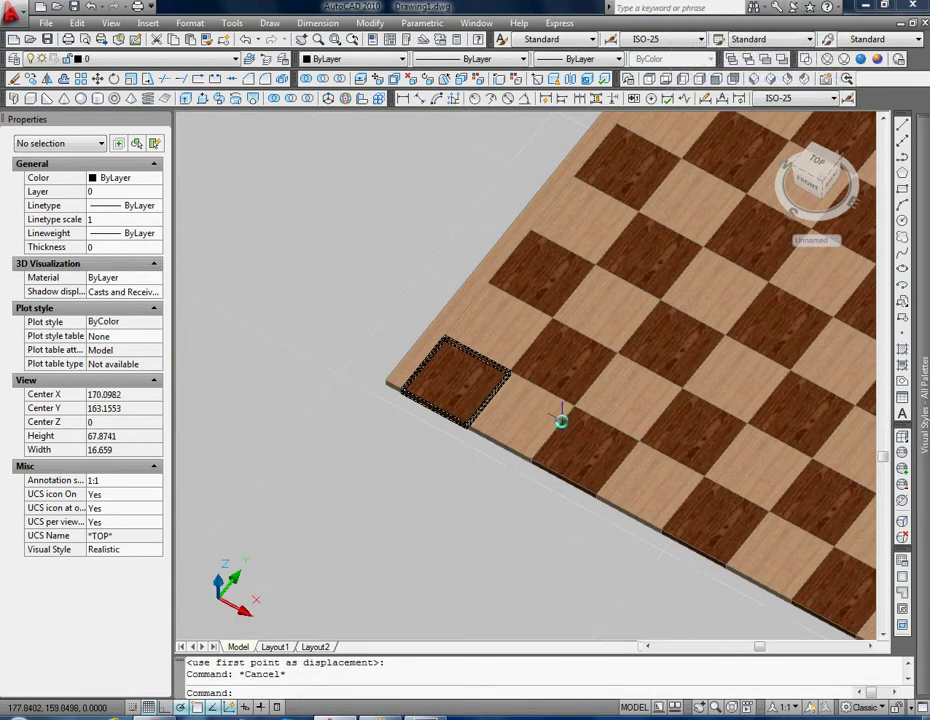
Copy the 10 × 10 light corner square to just outside the board's corner
scroll(511, 403, "up", 1)
scroll(510, 403, "down", 4)
scroll(515, 415, "up", 2)
type("copy")
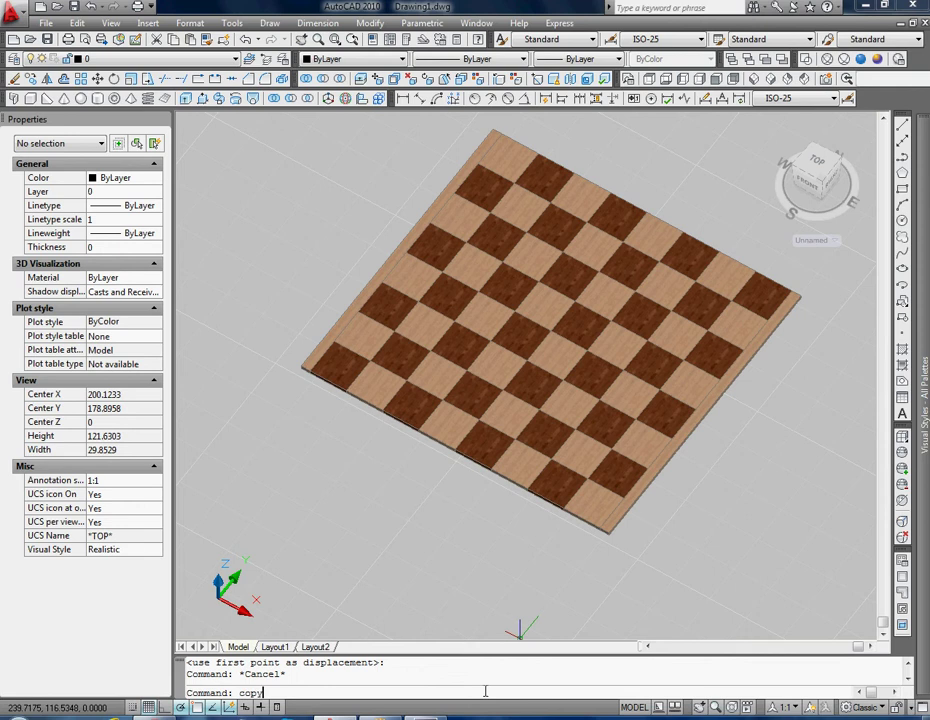
key("Return")
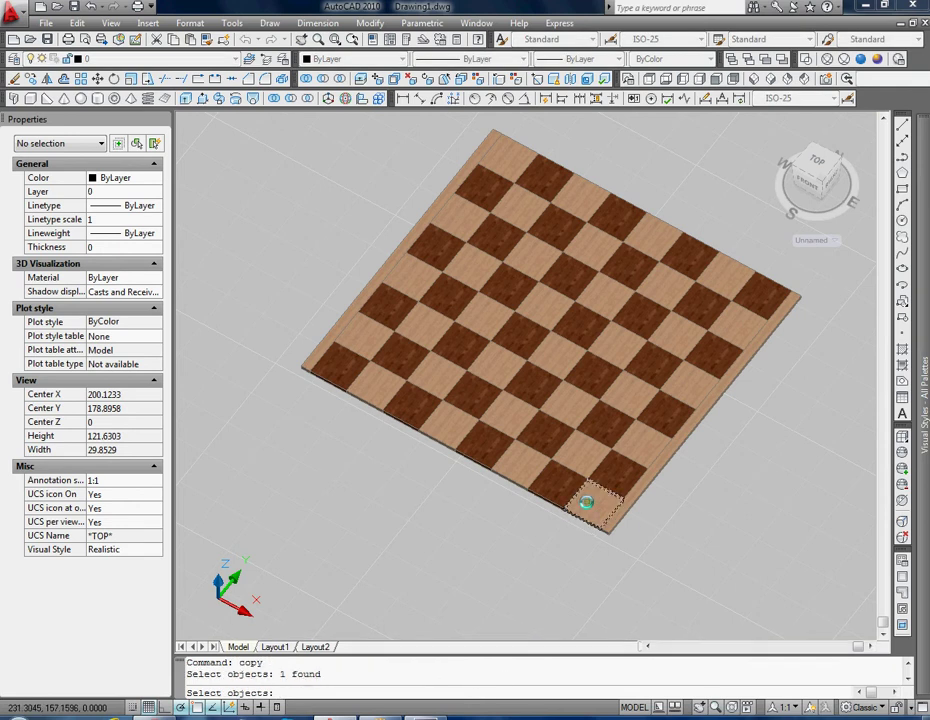
key("Return")
scroll(586, 502, "up", 2)
scroll(635, 527, "up", 3)
scroll(601, 449, "up", 5)
left_click(601, 450)
scroll(535, 504, "down", 4)
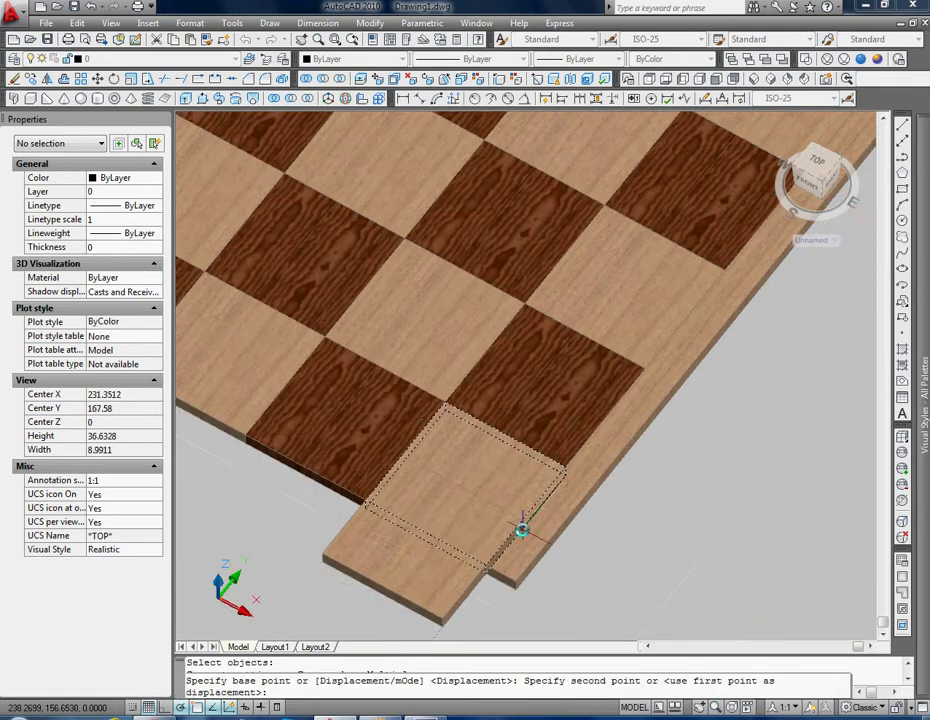
scroll(523, 505, "up", 5)
scroll(537, 445, "up", 5)
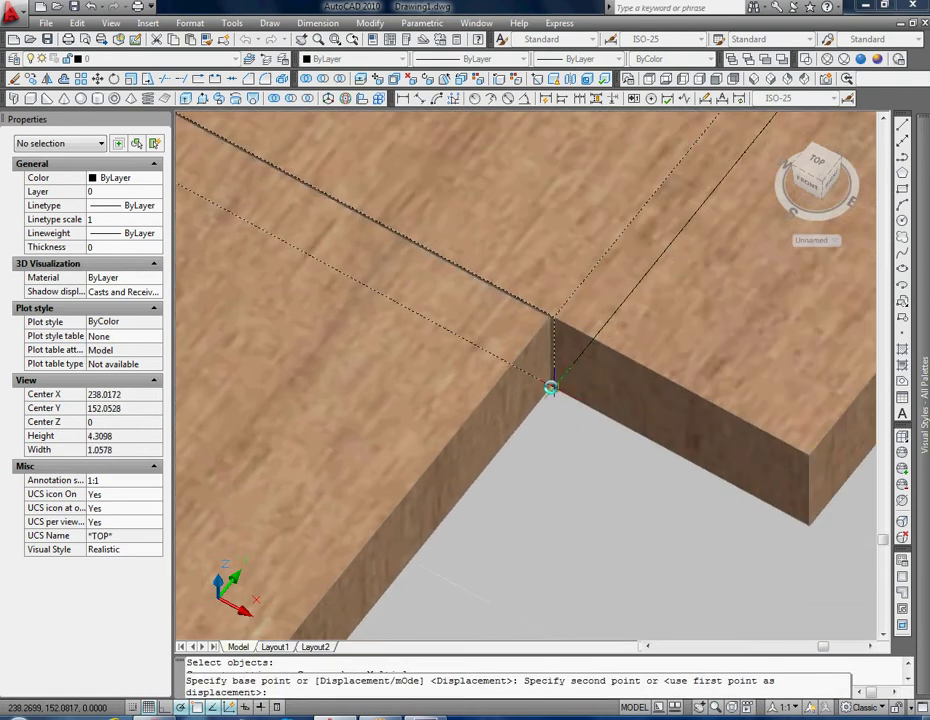
left_click(552, 388)
scroll(587, 432, "down", 4)
key("Escape")
scroll(401, 498, "down", 3)
Reshape the copied square into a 10 × 2.5 strip, undoing a mistaken height edit
left_click(409, 492)
left_click(383, 519)
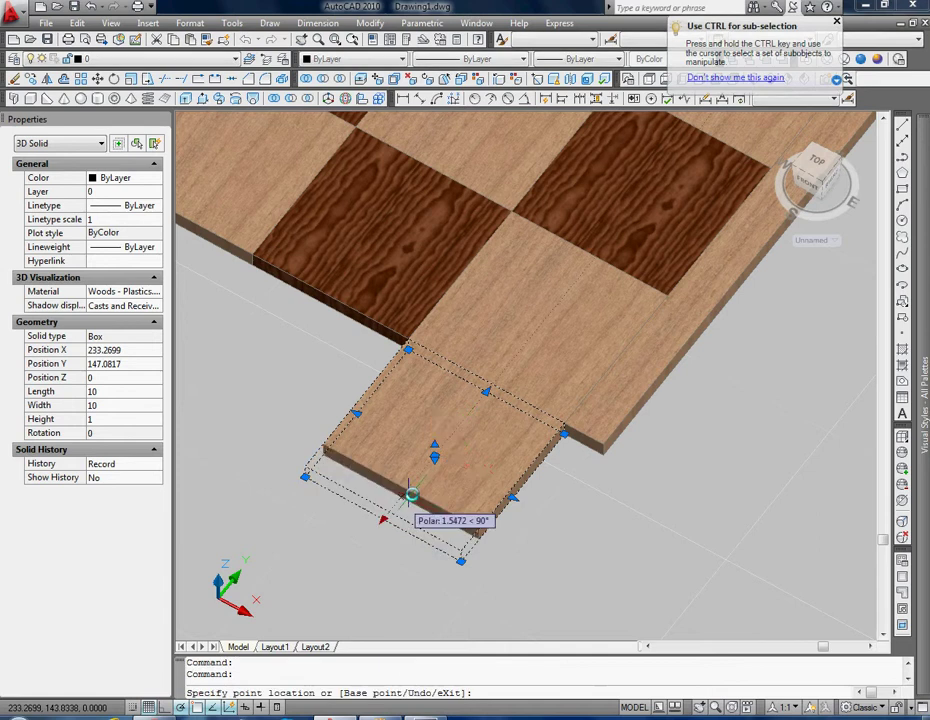
left_click(458, 425)
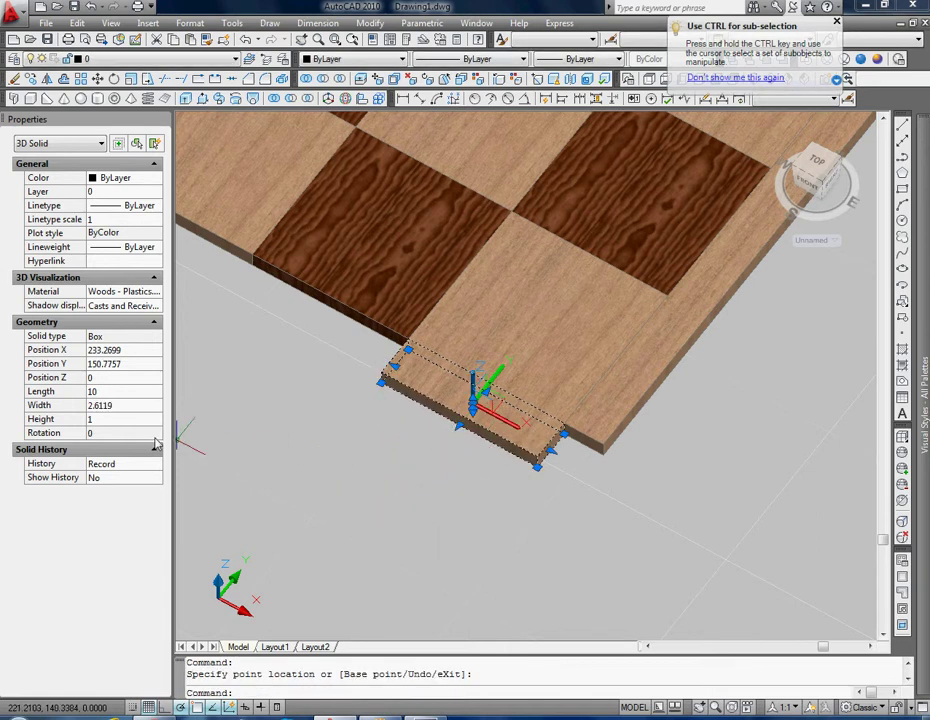
left_click(124, 419)
type("25")
left_click(113, 427)
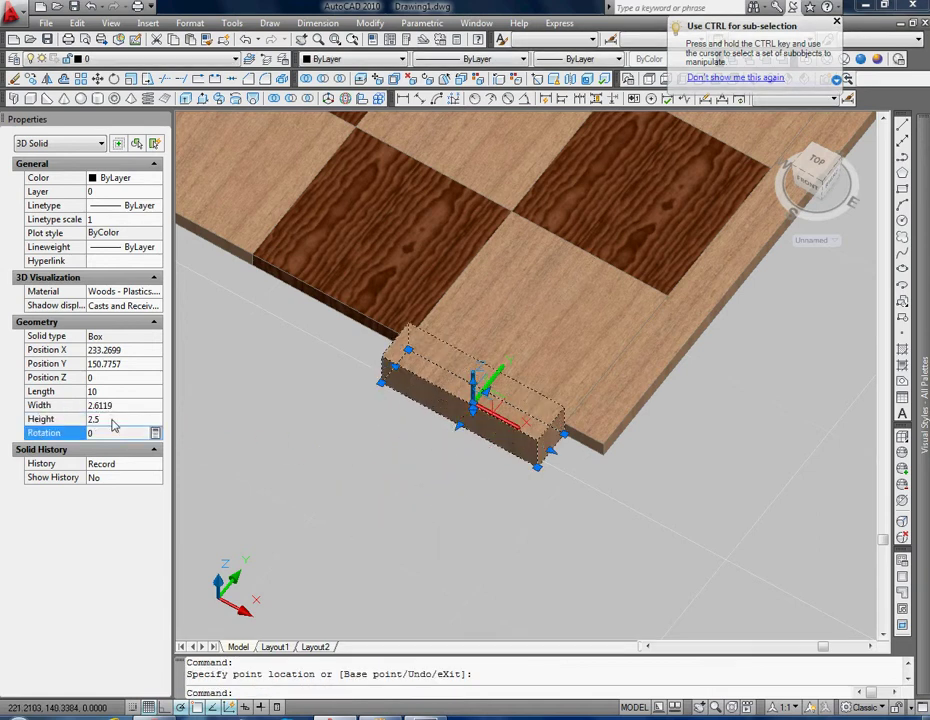
key("ctrl+z")
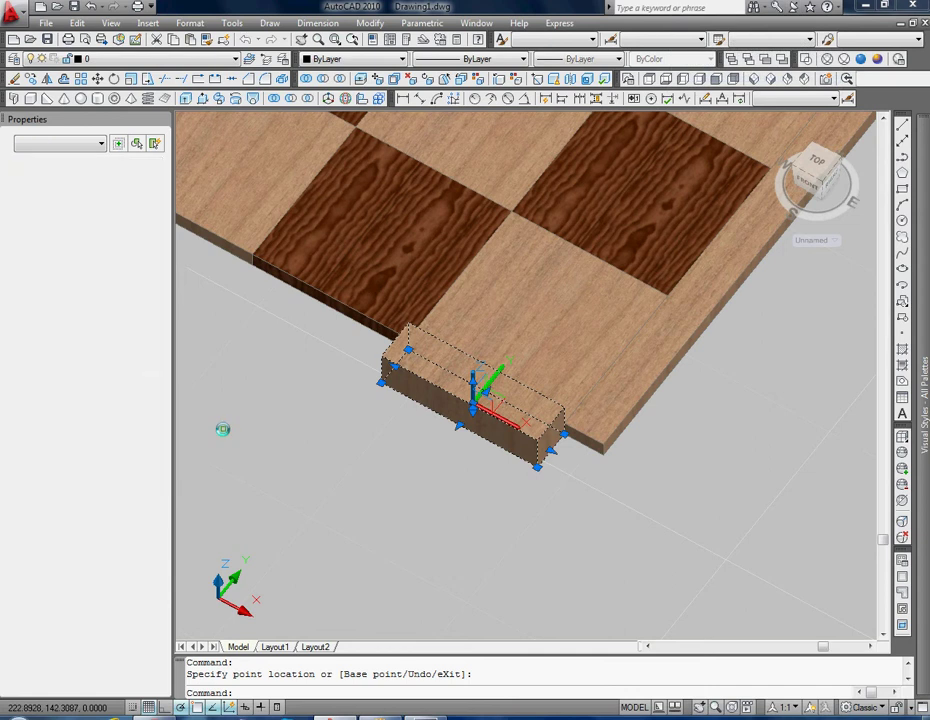
left_click(473, 407)
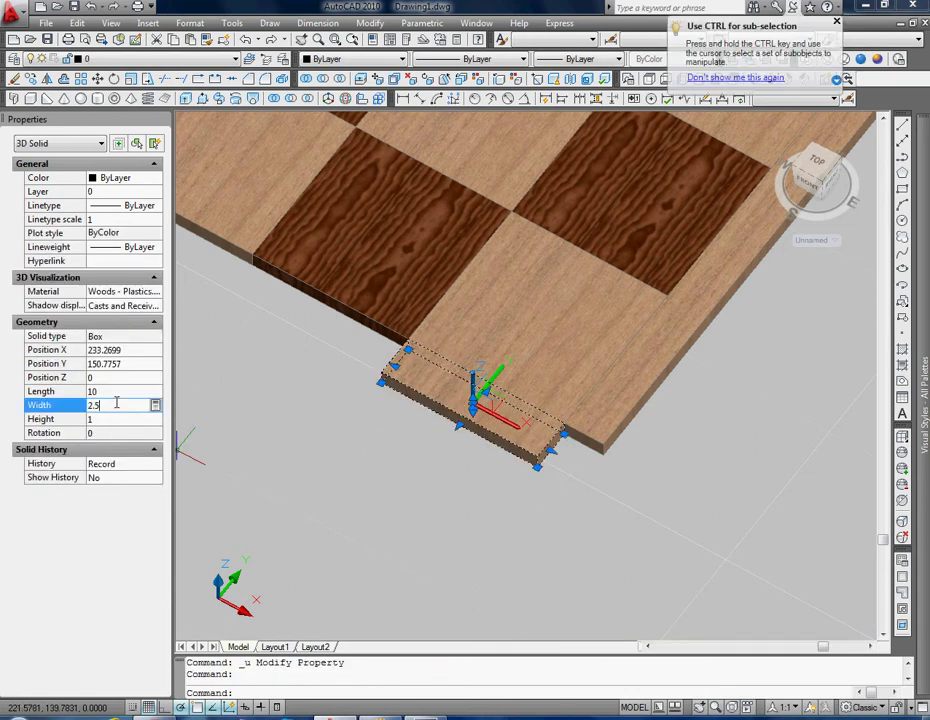
key("Tab")
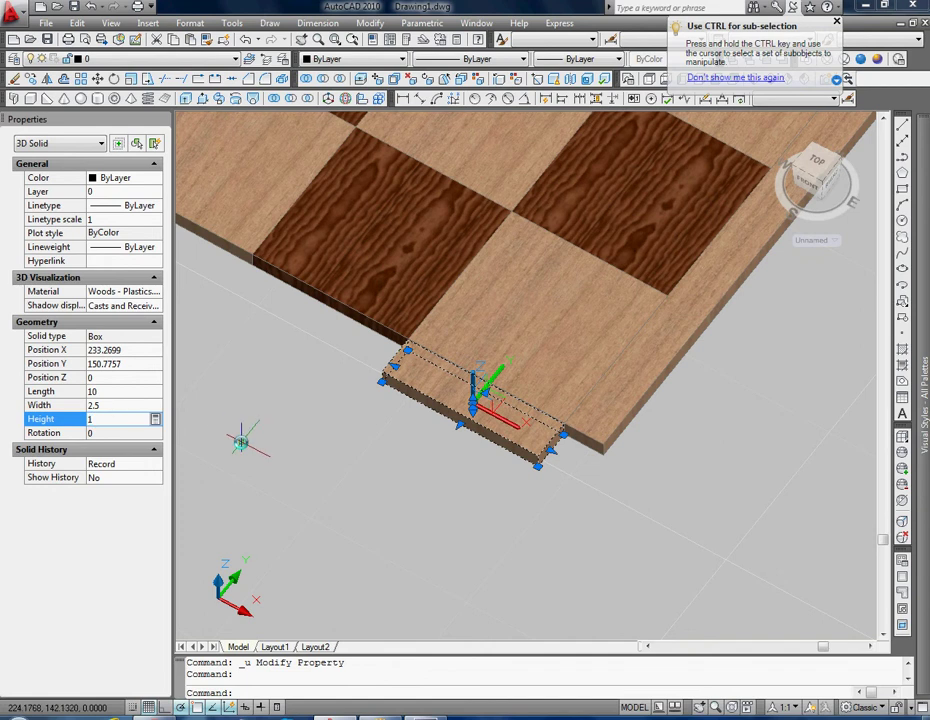
key("Escape")
Move the 10 × 2.5 strip by its corner flush along the board's bottom edge
type("move")
key("Return")
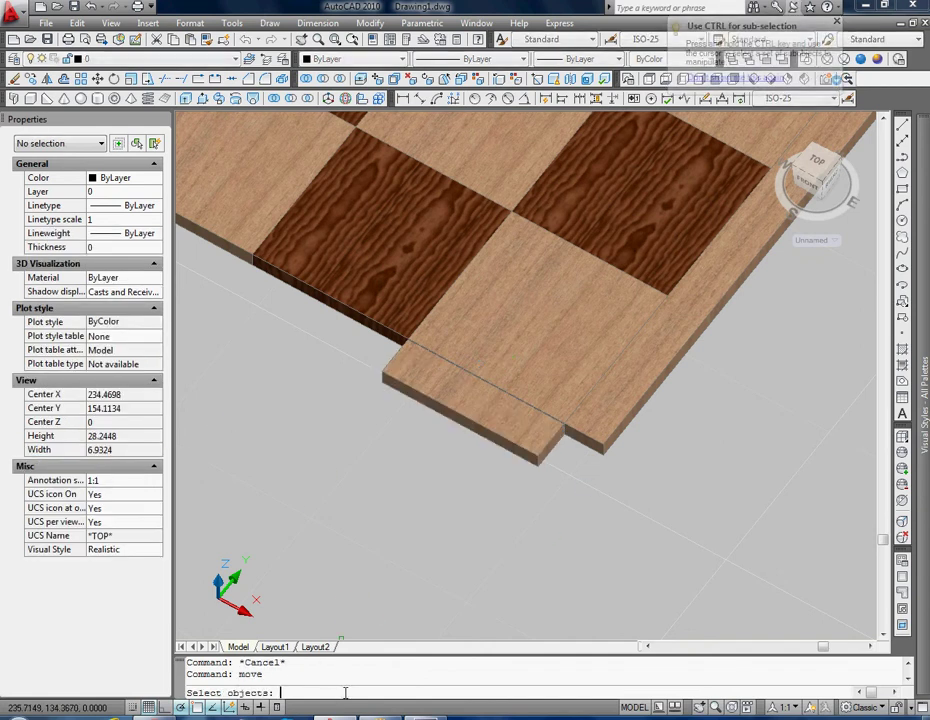
scroll(516, 432, "up", 5)
scroll(550, 504, "up", 3)
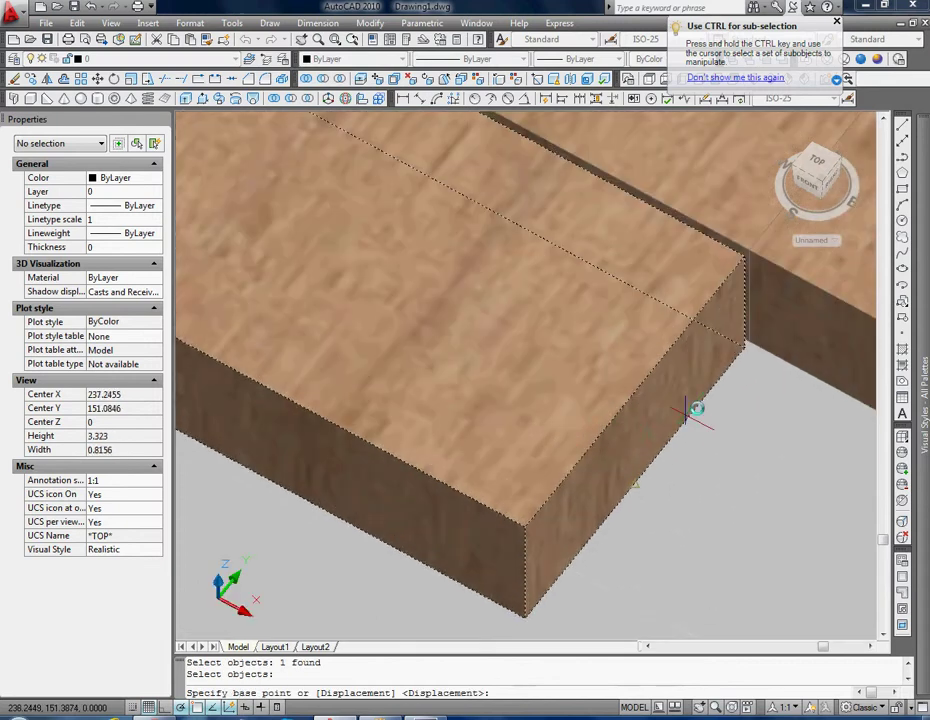
middle_click_drag(658, 374, 560, 490)
left_click(591, 430)
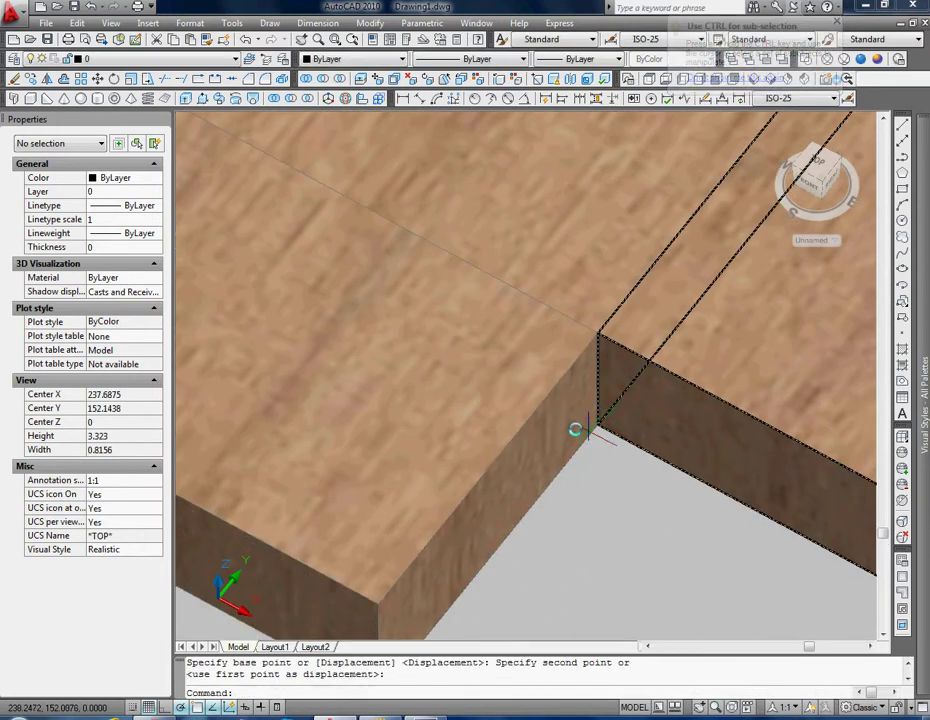
key("Escape")
scroll(580, 480, "down", 3)
left_click(570, 455)
left_click(566, 489)
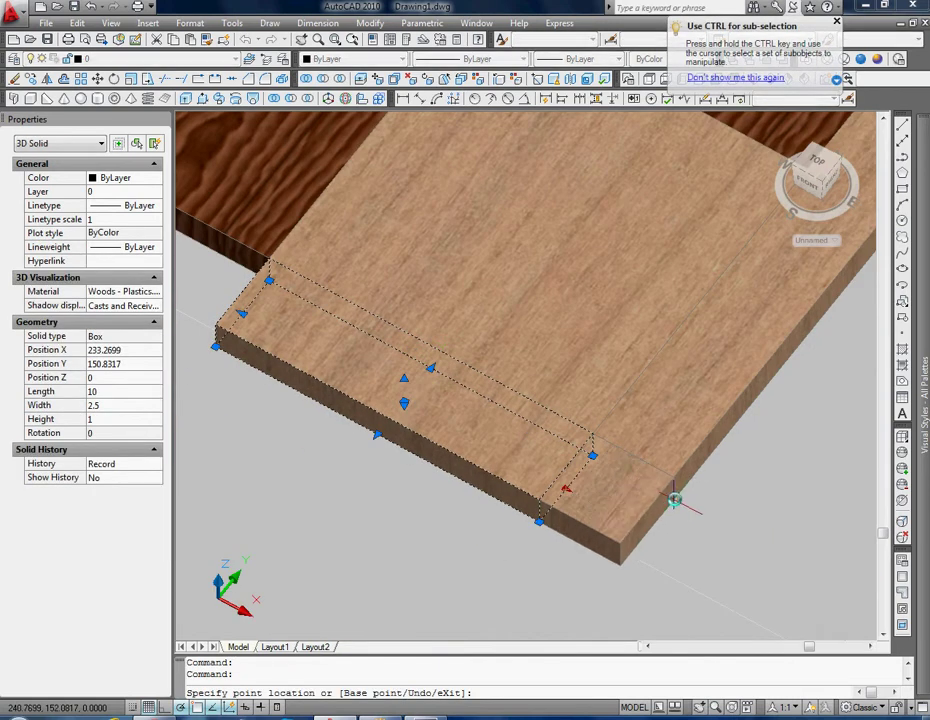
Drag the light corner strip's end grip to lengthen it to 12.5, keeping its 2.5 width
left_click(674, 501)
scroll(600, 500, "down", 2)
scroll(560, 505, "down", 1)
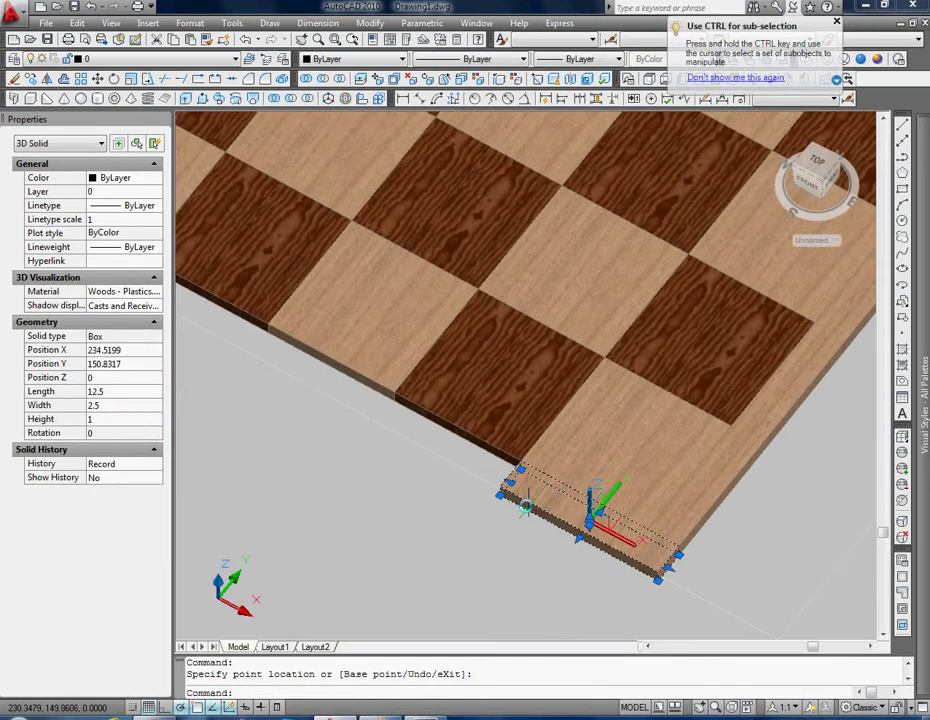
left_click(512, 483)
left_click(394, 470)
scroll(493, 443, "up", 2)
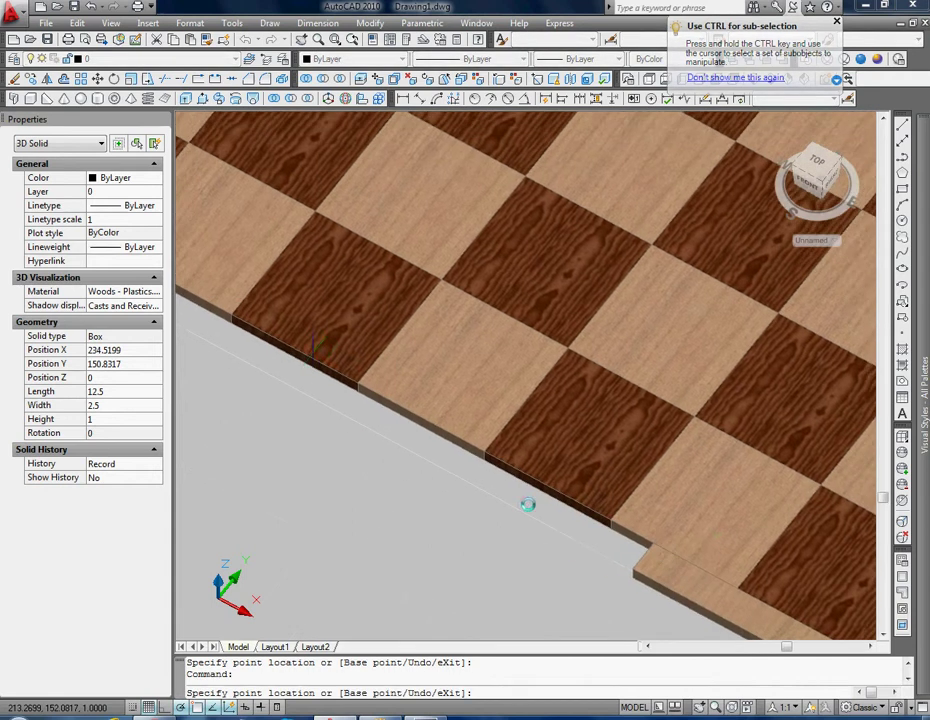
scroll(450, 435, "down", 1)
scroll(307, 370, "up", 2)
scroll(228, 307, "up", 2)
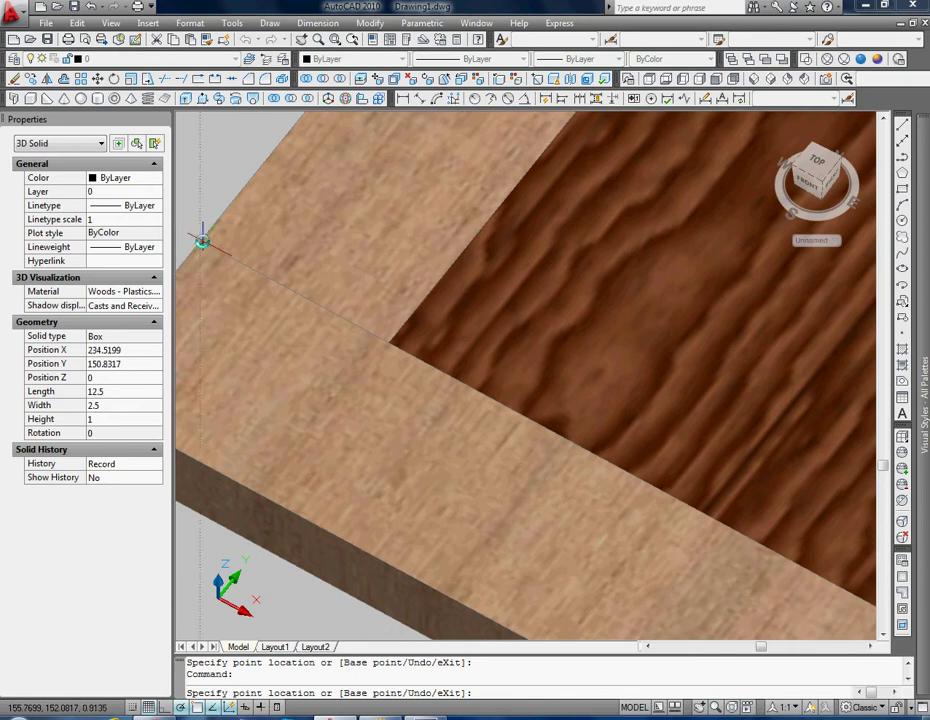
scroll(215, 255, "down", 1)
scroll(330, 335, "down", 2)
key("Escape")
scroll(520, 415, "down", 1)
scroll(549, 425, "down", 1)
scroll(549, 425, "down", 2)
scroll(394, 380, "down", 1)
scroll(498, 380, "down", 1)
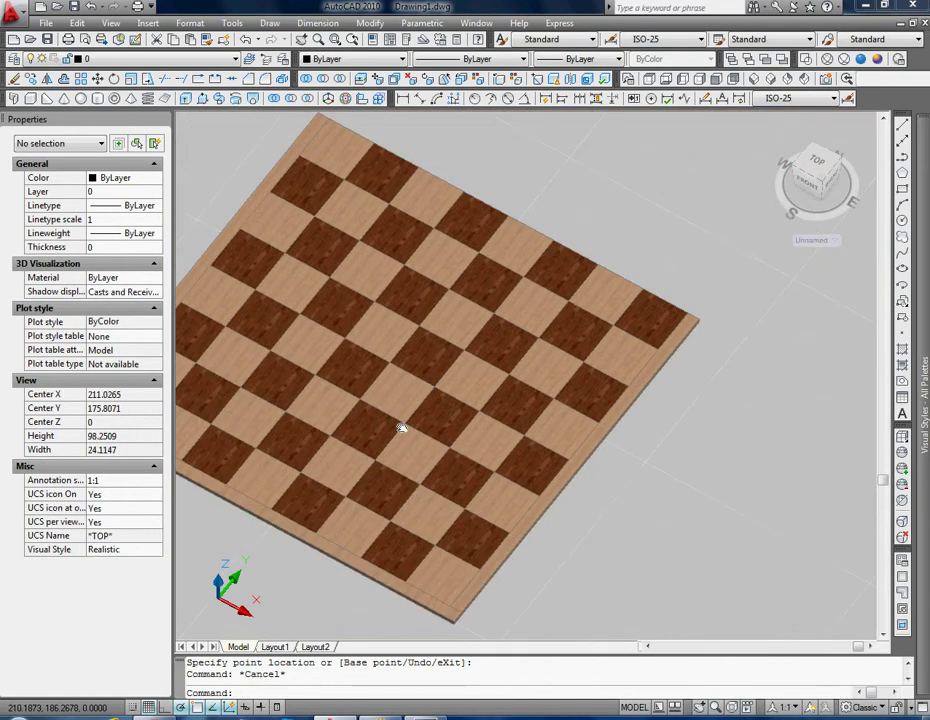
Start copying the bottom border strip, using its corner as the base point
scroll(405, 426, "down", 1)
middle_click_drag(521, 404, 549, 397)
type("copy")
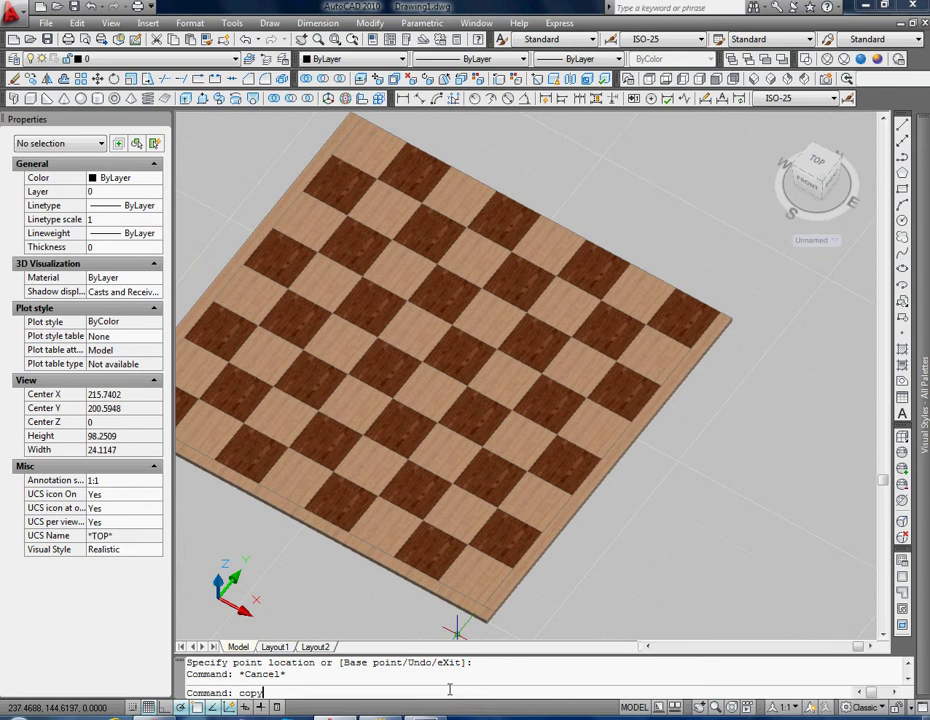
key("Return")
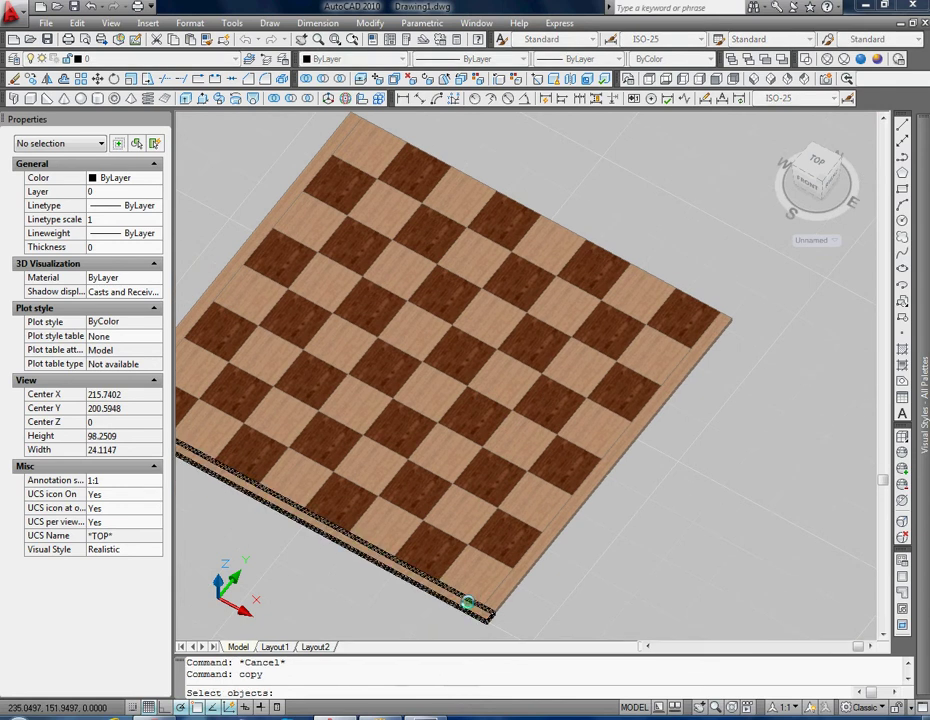
left_click(467, 602)
key("Return")
scroll(467, 602, "up", 3)
scroll(443, 611, "up", 4)
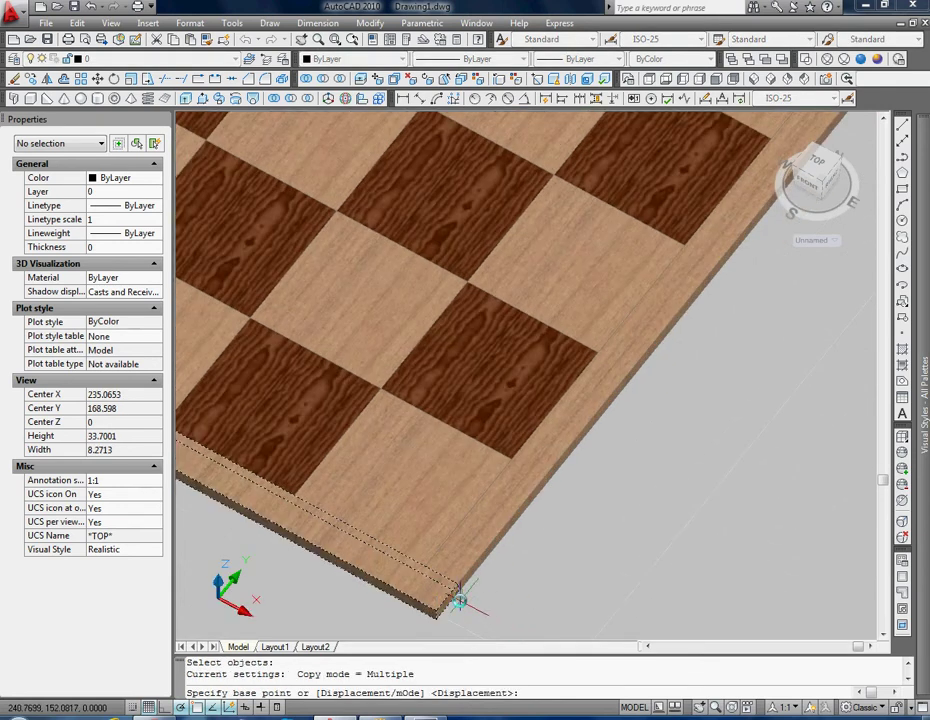
left_click(434, 617)
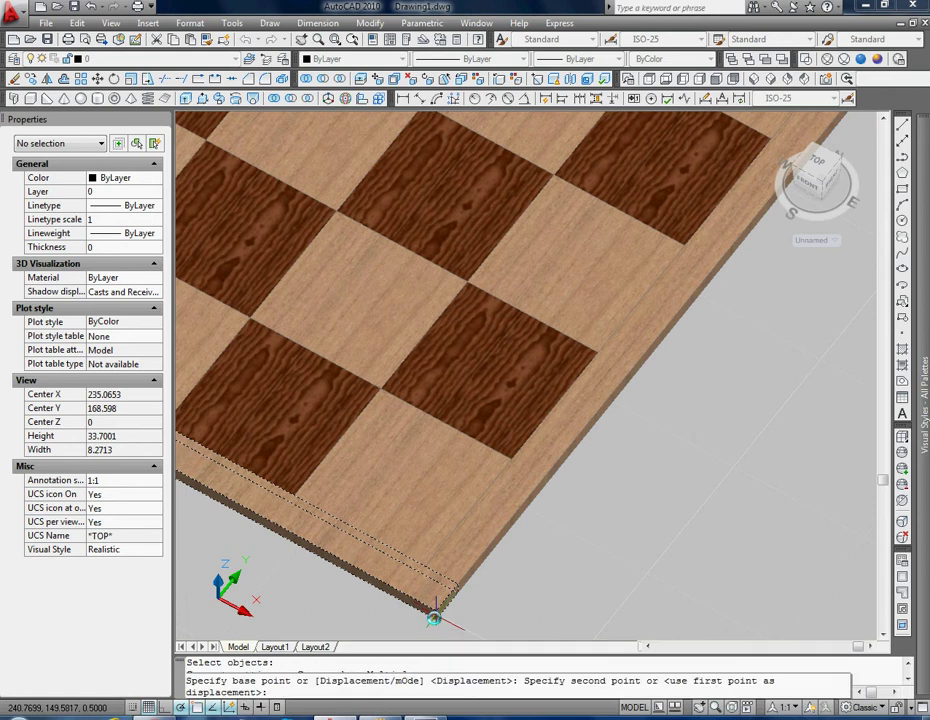
Place the copied rim strip at the far corner of the board
scroll(650, 340, "down", 5)
scroll(573, 393, "up", 6)
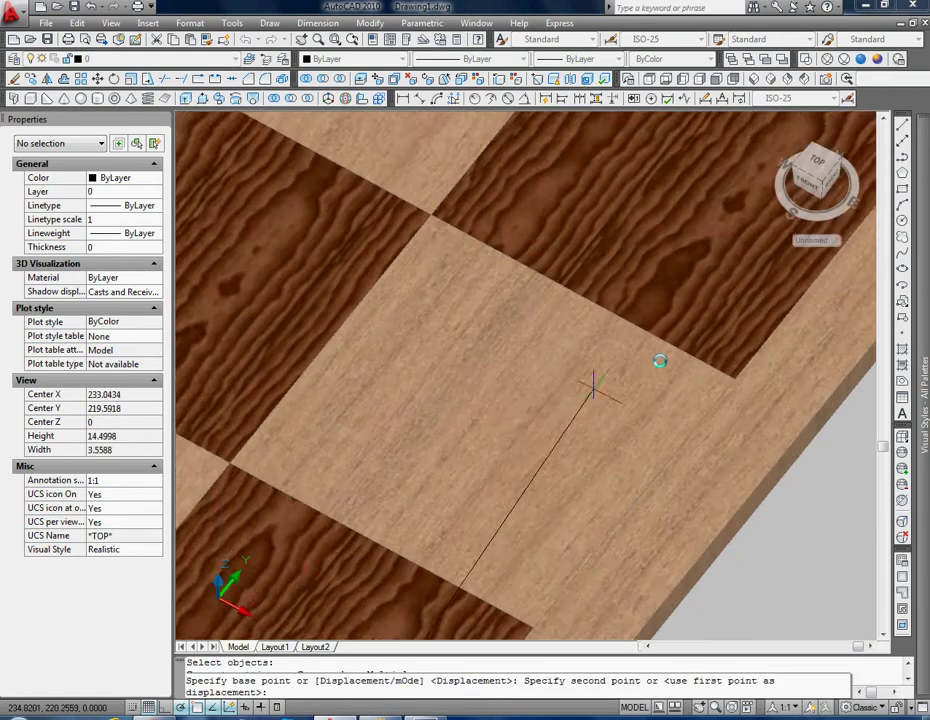
scroll(484, 525, "up", 3)
scroll(656, 430, "down", 3)
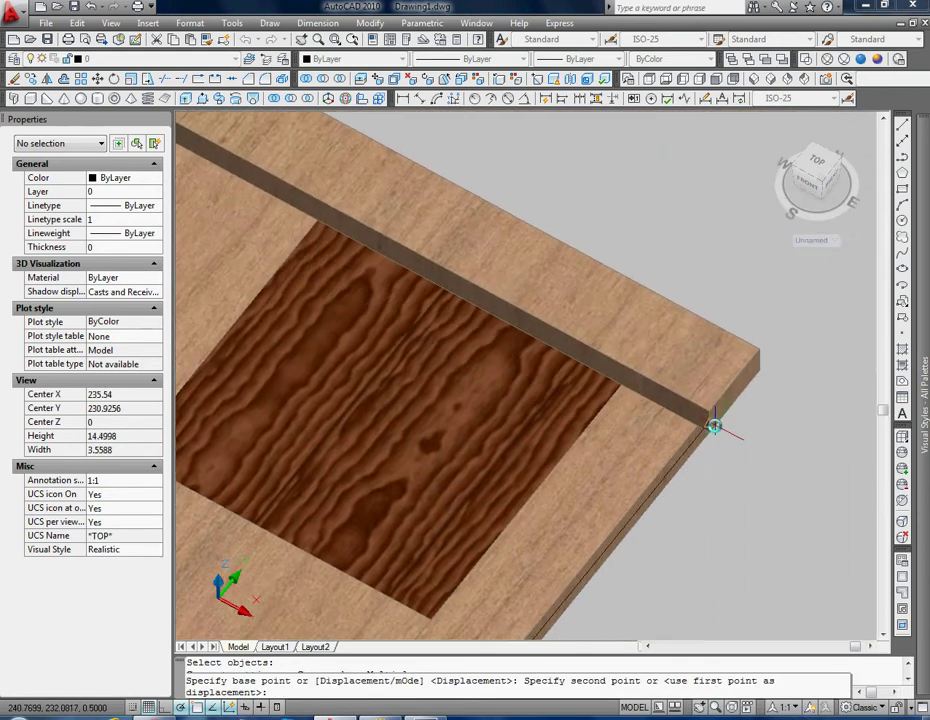
scroll(716, 420, "up", 2)
scroll(705, 440, "up", 2)
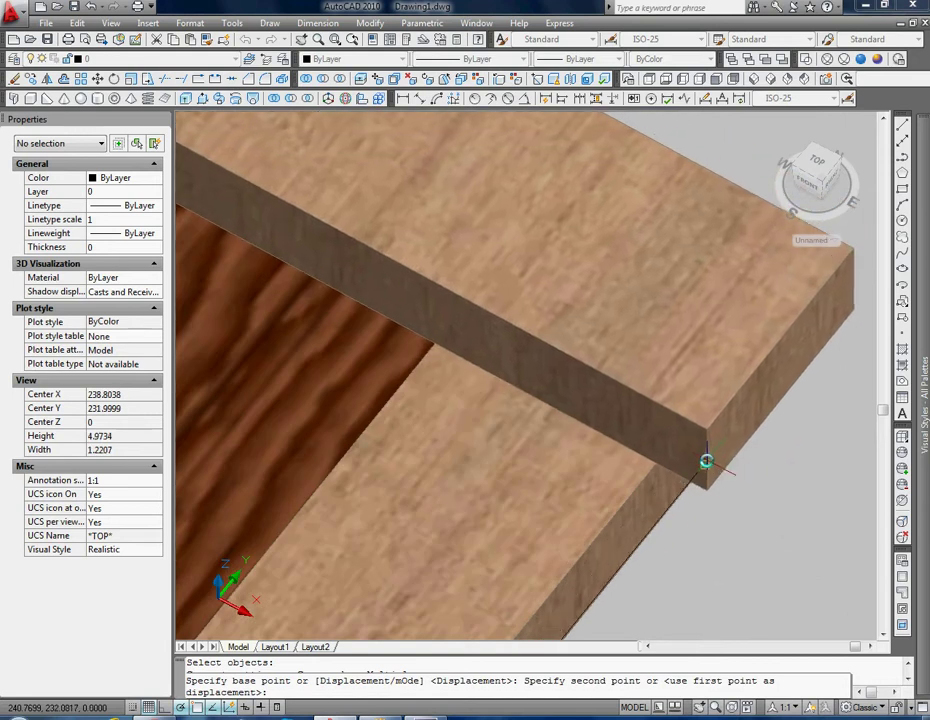
left_click(710, 460)
key("Escape")
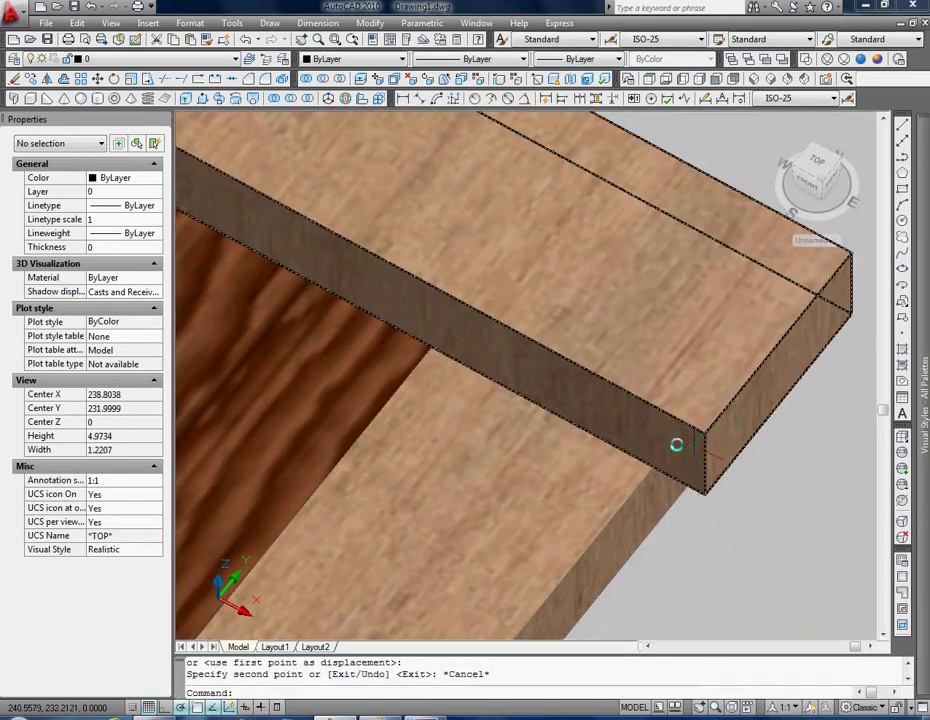
Orbit the view, then undo twice to remove the copied strip
scroll(660, 495, "down", 7)
mouse_move(643, 492)
left_mouse_down("shift")
mouse_move(566, 425)
mouse_move(469, 378)
left_mouse_up("shift")
mouse_move(469, 378)
middle_mouse_down("shift")
mouse_move(419, 336)
mouse_move(394, 347)
middle_mouse_up("shift")
key("ctrl+z")
key("ctrl+z")
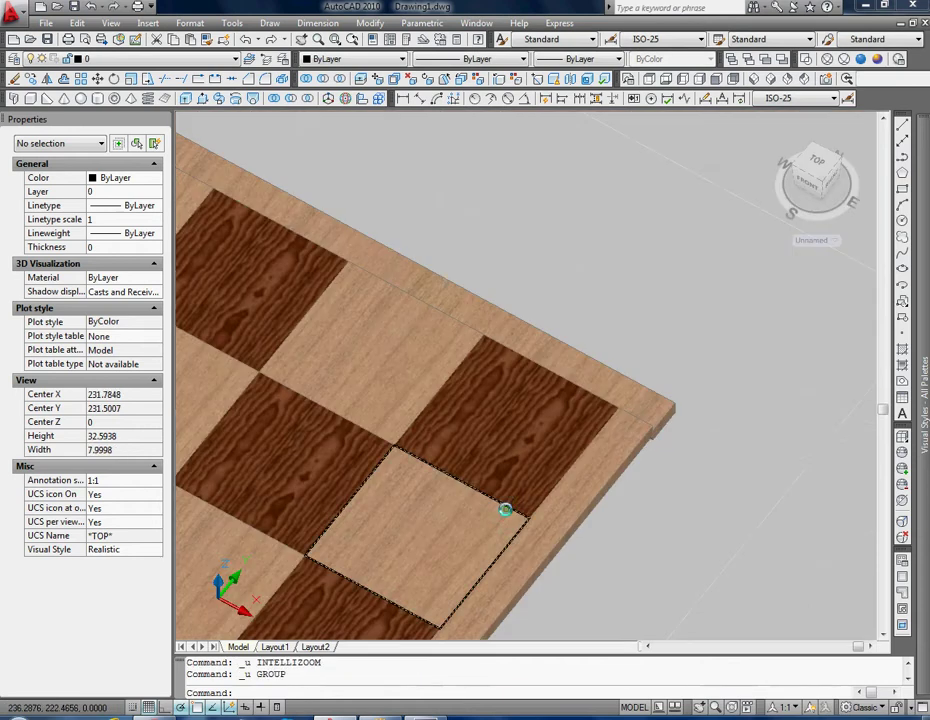
key("ctrl+z")
key("ctrl+z")
type("copy")
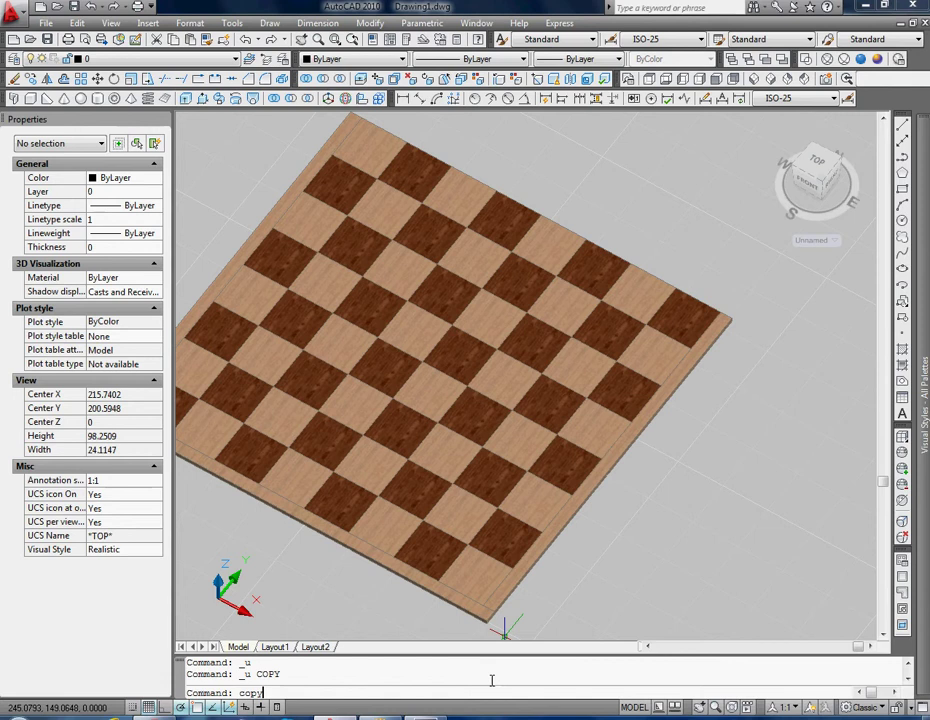
Begin copying the edge strip from its corner, then cancel that attempt
key("Return")
left_click(446, 602)
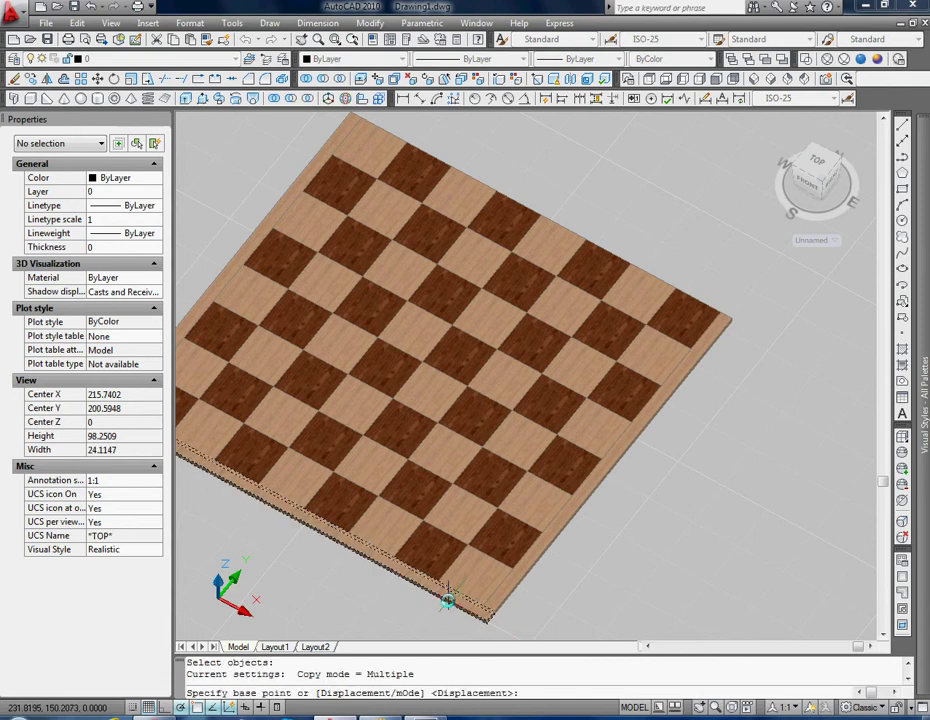
key("Return")
scroll(478, 618, "up", 4)
scroll(478, 618, "up", 3)
left_click(500, 512)
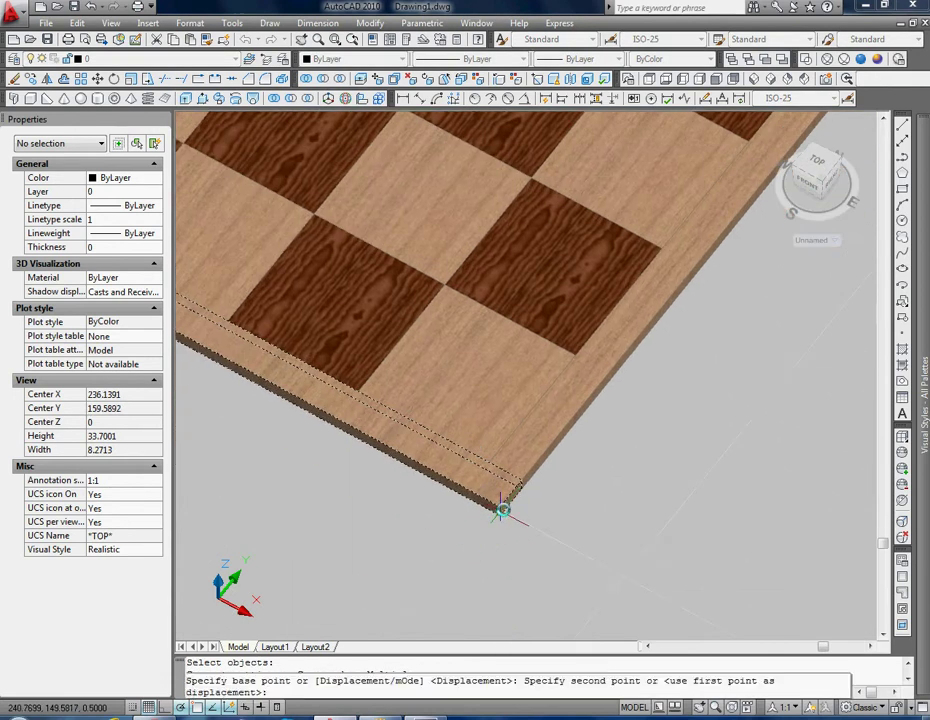
key("Escape")
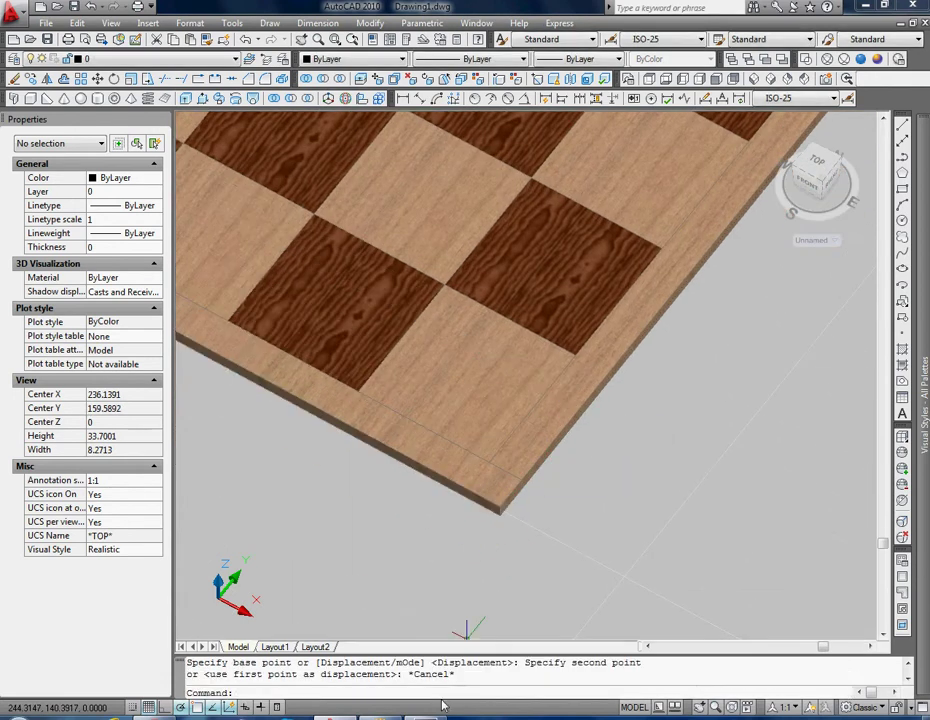
Copy the edge strip again, with the base point at its end corner
type("copy")
key("Return")
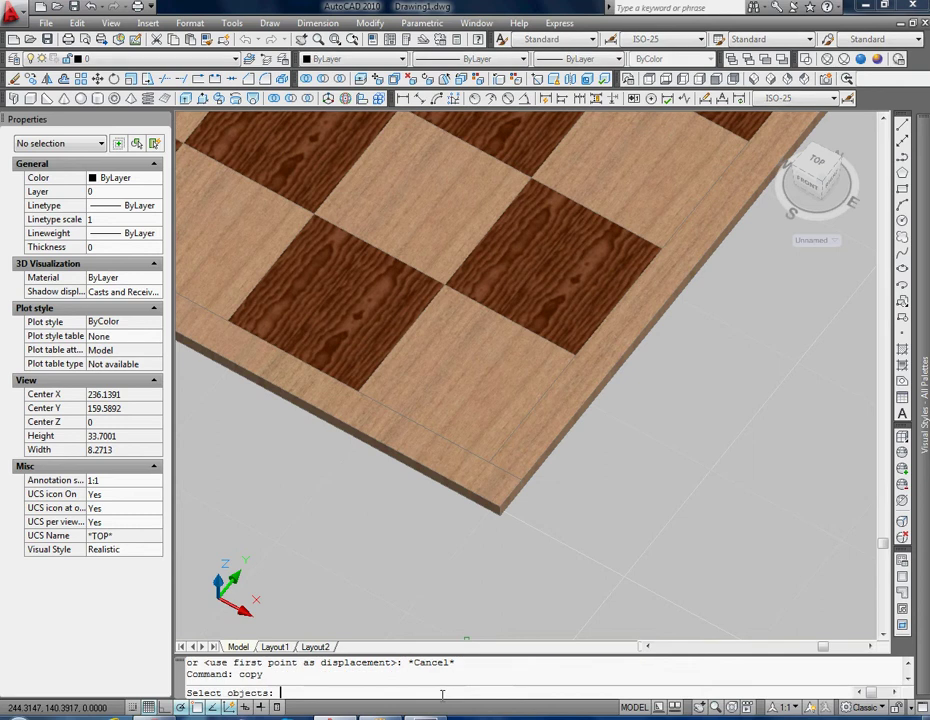
scroll(462, 480, "up", 3)
left_click(462, 478)
key("Return")
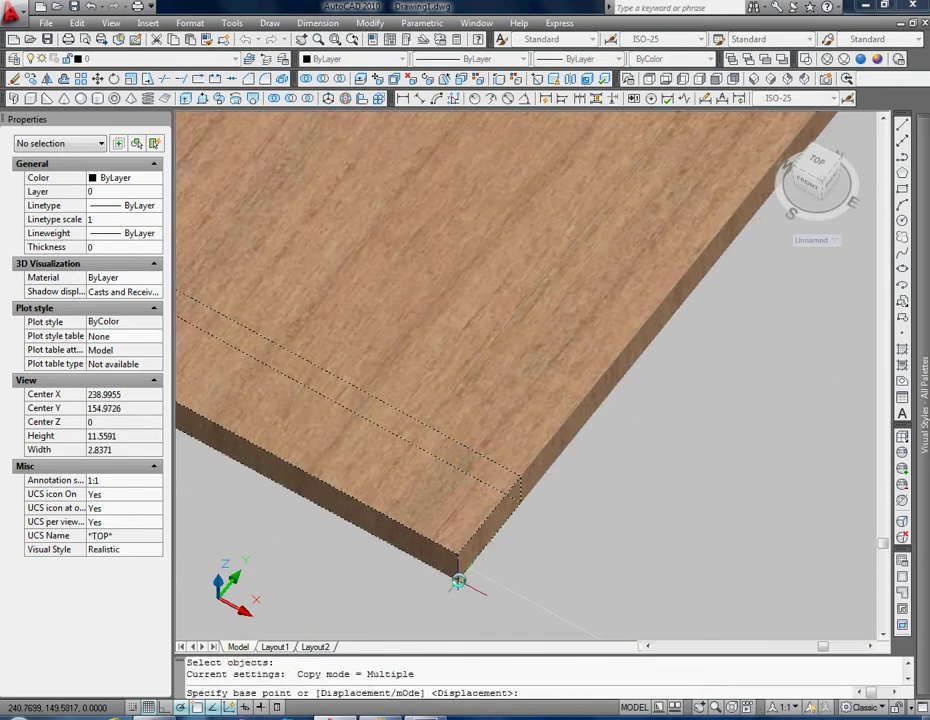
left_click(458, 580)
Place the copy at the gap's corner endpoint to close the rim corner
scroll(695, 284, "down", 3)
middle_click_drag(695, 284, 490, 523)
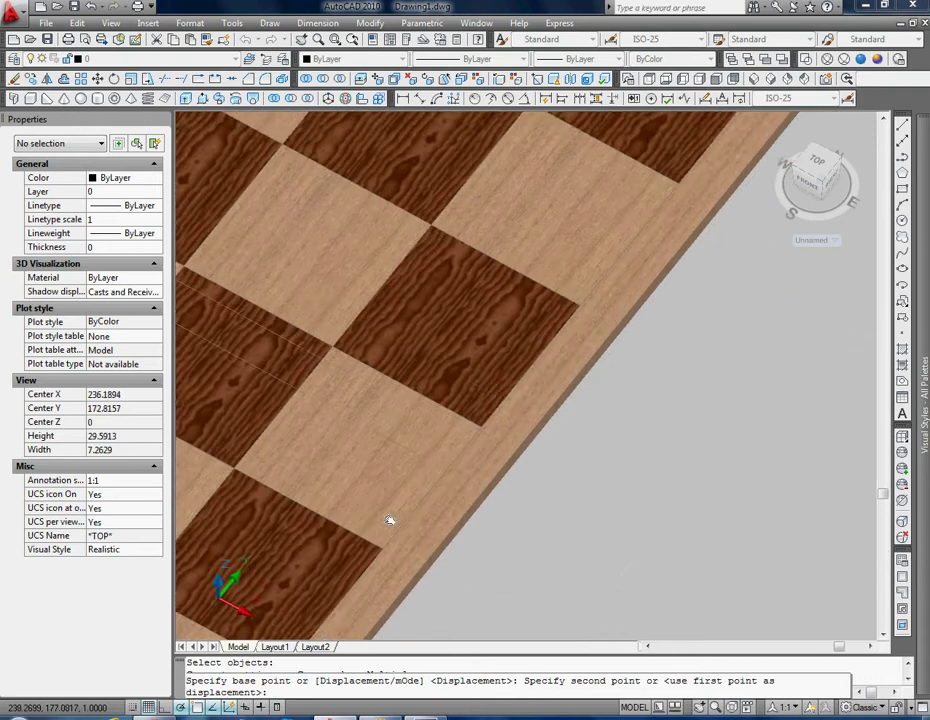
middle_click_drag(390, 520, 529, 357)
scroll(600, 315, "down", 6)
scroll(522, 300, "up", 3)
mouse_move(522, 300)
middle_mouse_down("shift")
mouse_move(428, 397)
mouse_move(378, 424)
mouse_move(389, 575)
mouse_move(415, 367)
mouse_move(448, 386)
middle_mouse_up("shift")
scroll(380, 578, "up", 3)
scroll(430, 372, "up", 3)
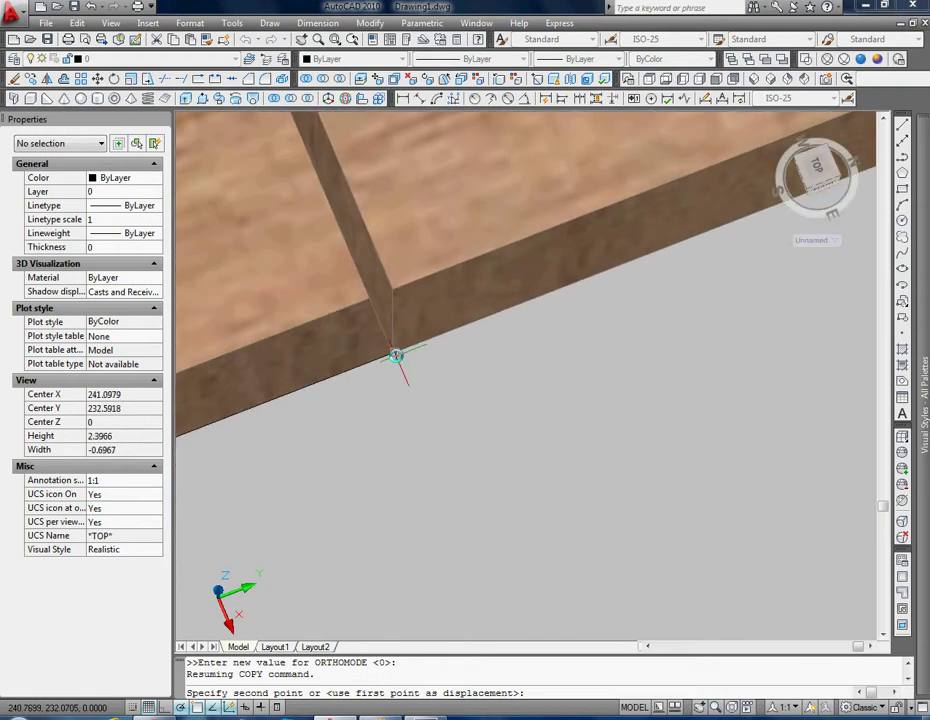
left_click(395, 354)
key("Escape")
Orbit and zoom out to see the whole checkerboard
middle_click_drag(486, 361, 477, 357, "shift")
scroll(442, 322, "down", 2)
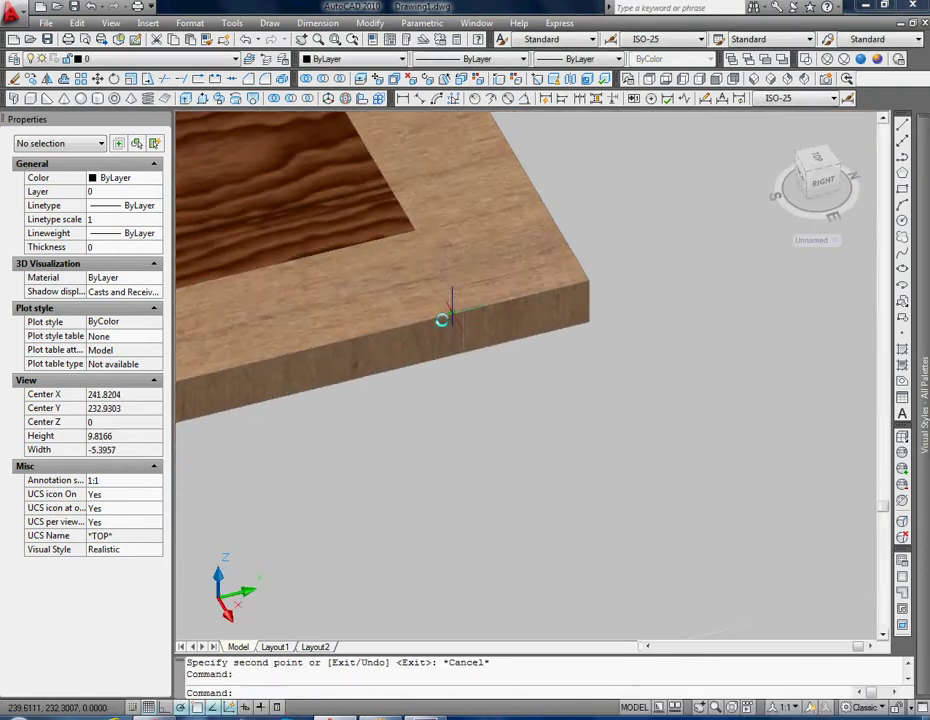
scroll(415, 349, "down", 8)
middle_click_drag(415, 349, 573, 392)
scroll(498, 376, "down", 5)
mouse_move(498, 376)
middle_mouse_down("shift")
mouse_move(484, 394)
mouse_move(511, 498)
middle_mouse_up("shift")
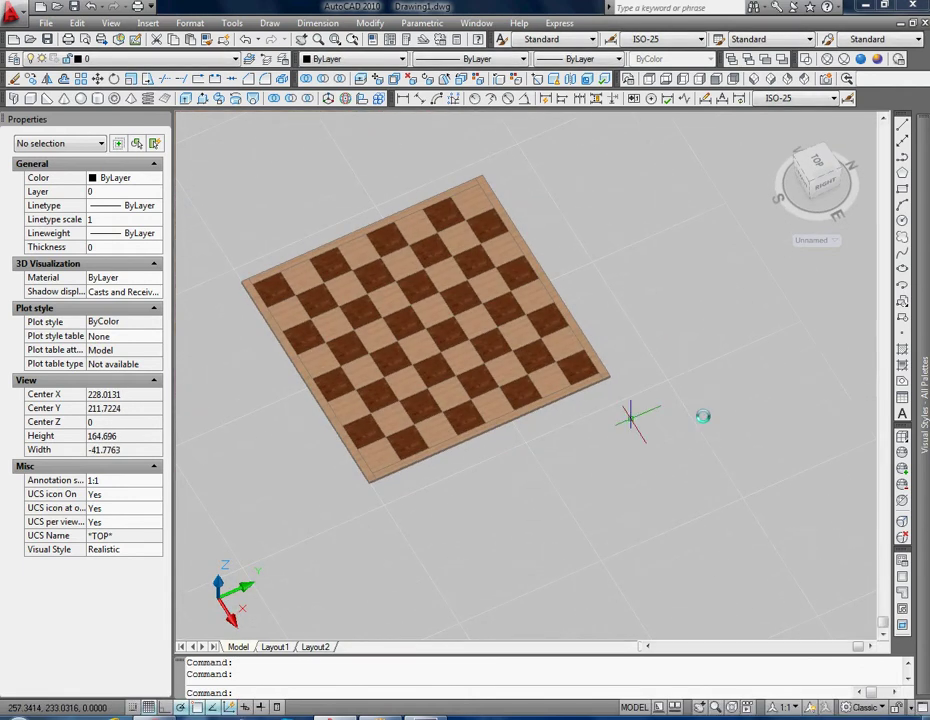
Apply the dark Woods-Plastics material to the right, bottom, left and top edge pieces
left_click(850, 229)
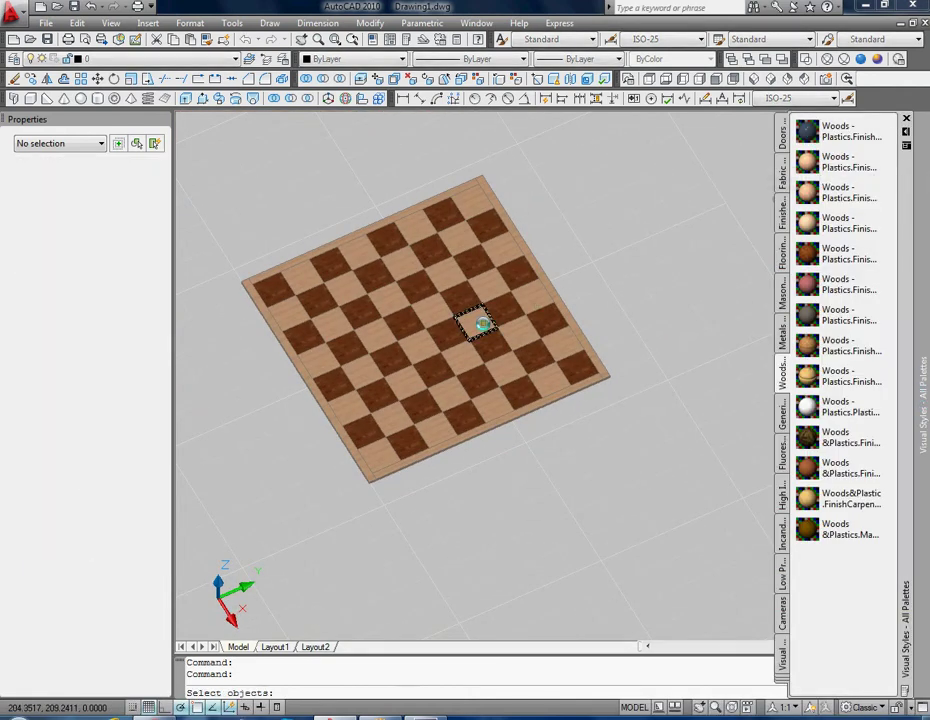
left_click(566, 340)
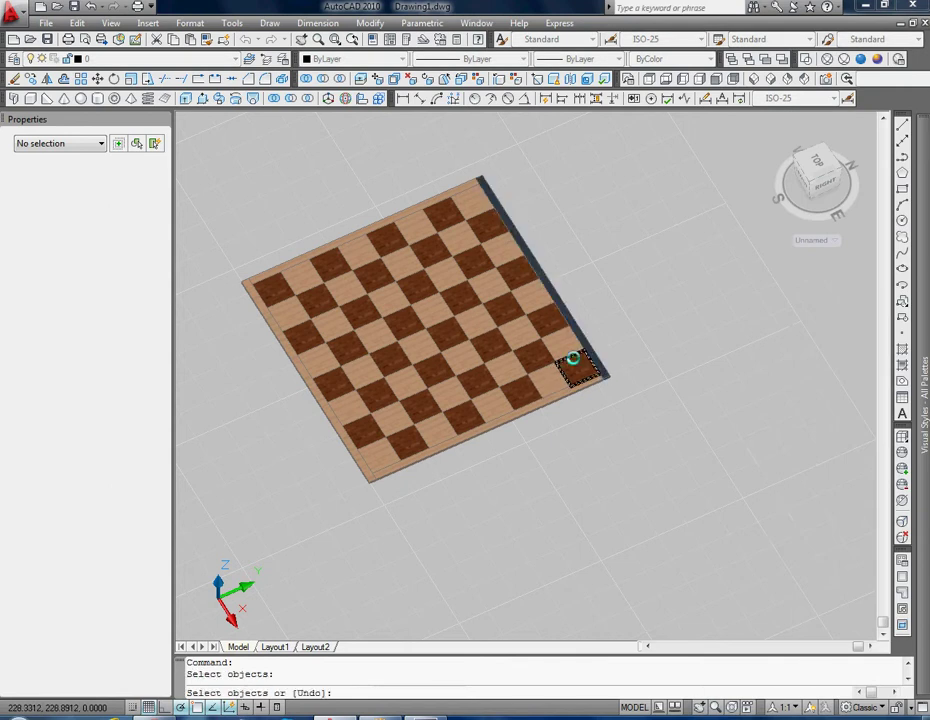
left_click(532, 410)
left_click(313, 387)
left_click(362, 234)
key("Escape")
mouse_move(535, 452)
middle_mouse_down("shift")
mouse_move(465, 469)
mouse_move(513, 417)
middle_mouse_up("shift")
scroll(513, 417, "up", 5)
scroll(511, 415, "up", 2)
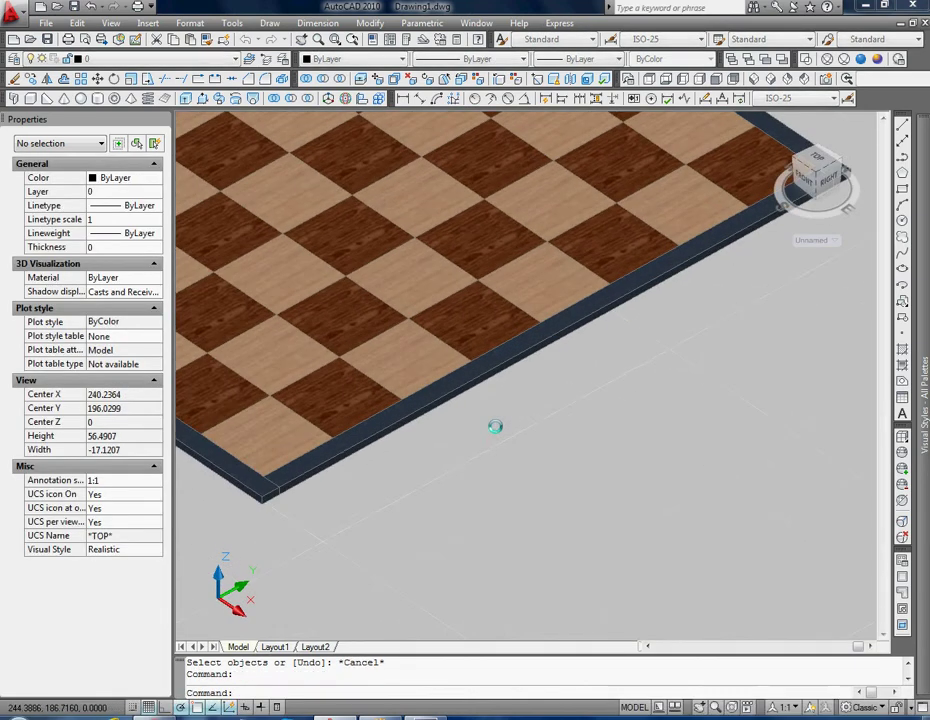
mouse_move(388, 401)
middle_mouse_down()
mouse_move(459, 416)
mouse_move(449, 557)
middle_mouse_up()
scroll(459, 416, "down", 5)
type("copy")
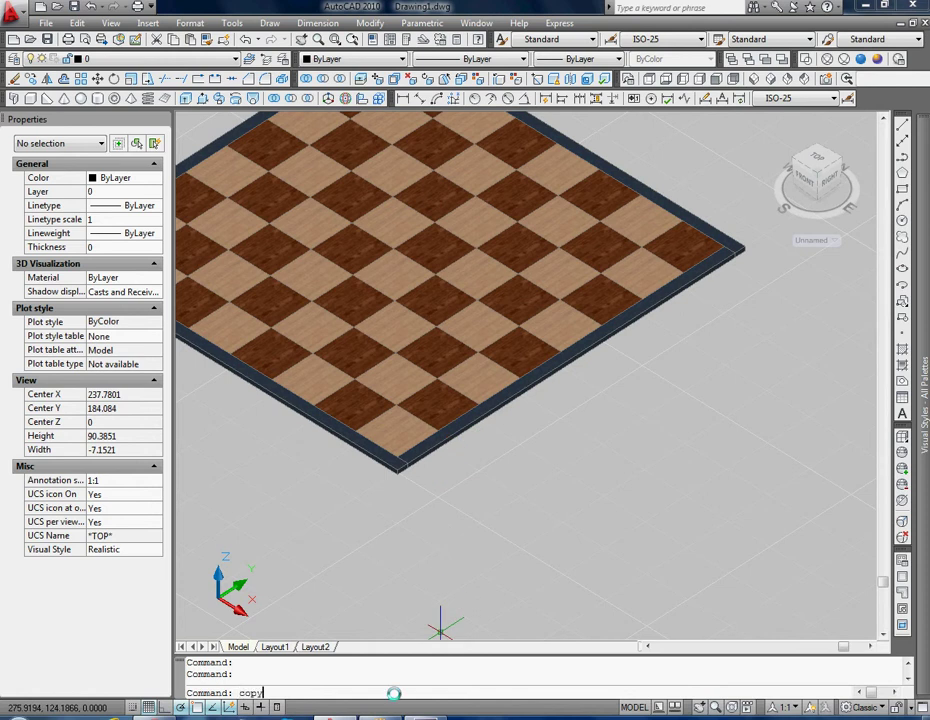
Copy the dark edge strip from the board corner to a spot below the original
key("Return")
left_click(431, 463)
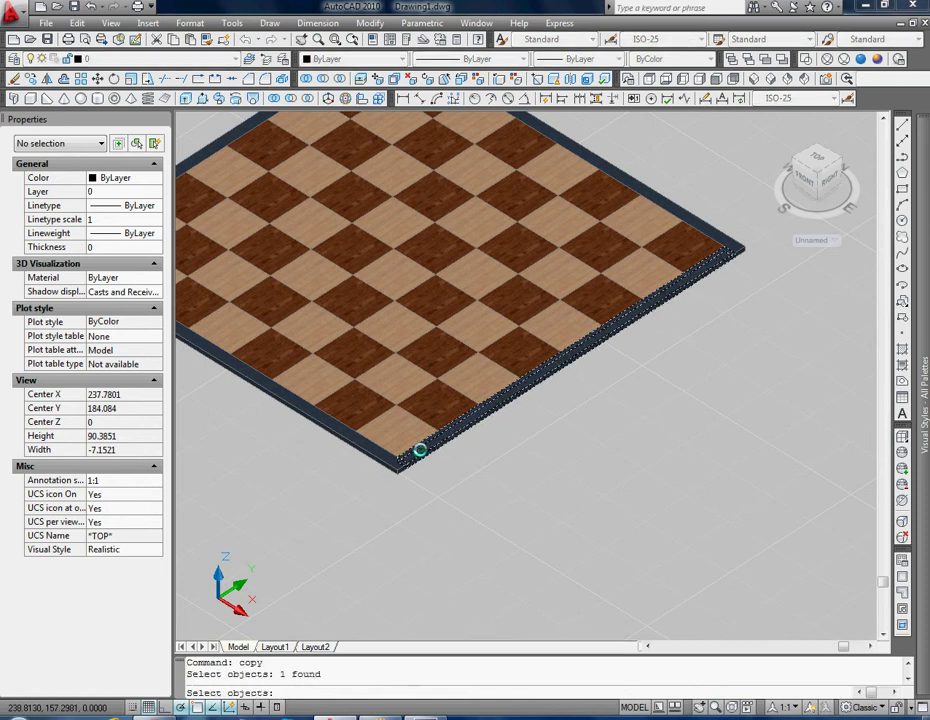
key("Return")
scroll(374, 442, "up", 3)
scroll(370, 437, "up", 3)
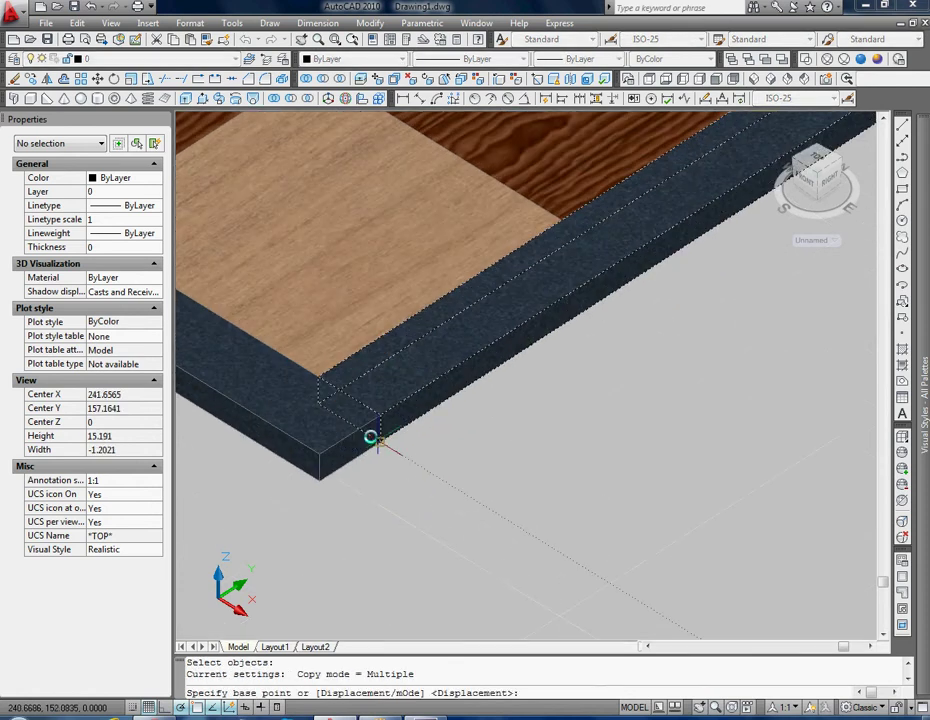
left_click(318, 404)
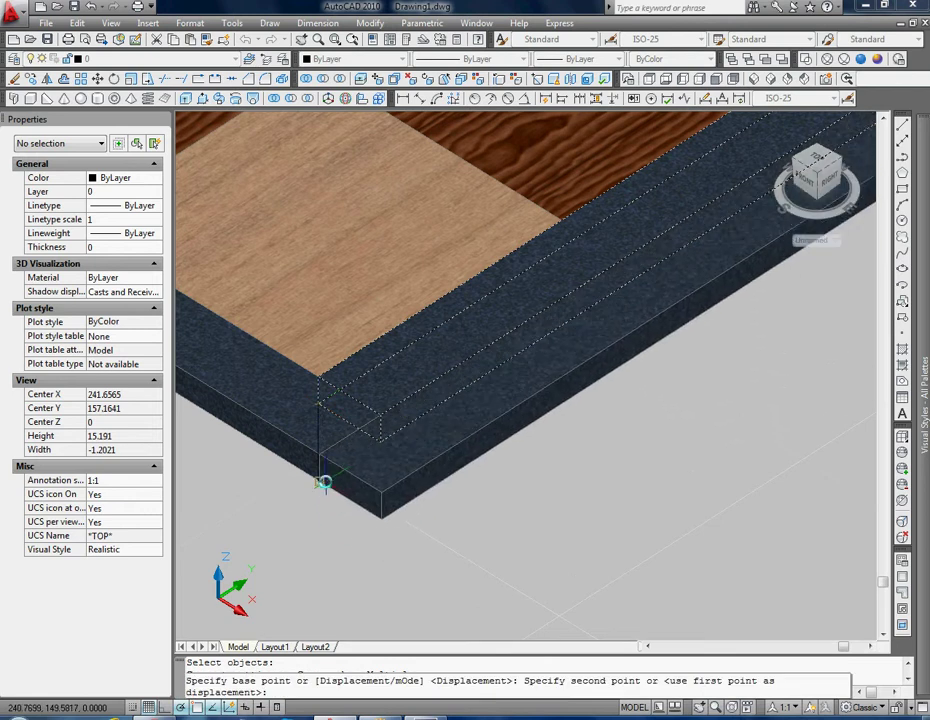
left_click(326, 482)
key("Escape")
Bring the board back into view and undo the misplaced copy
scroll(534, 470, "down", 4)
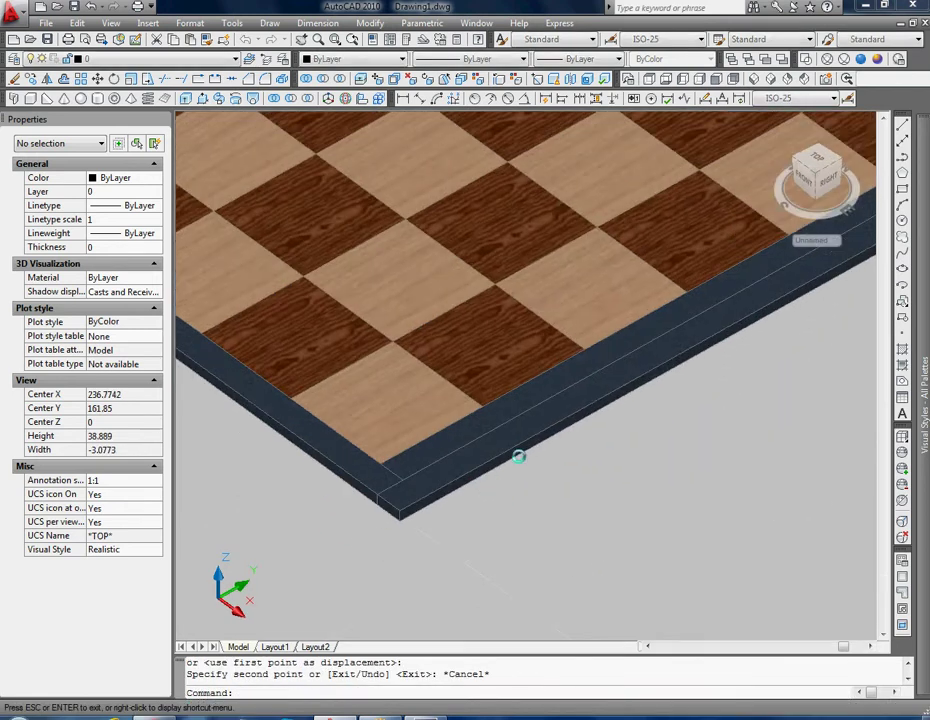
middle_click_drag(518, 511, 507, 461)
scroll(507, 461, "down", 4)
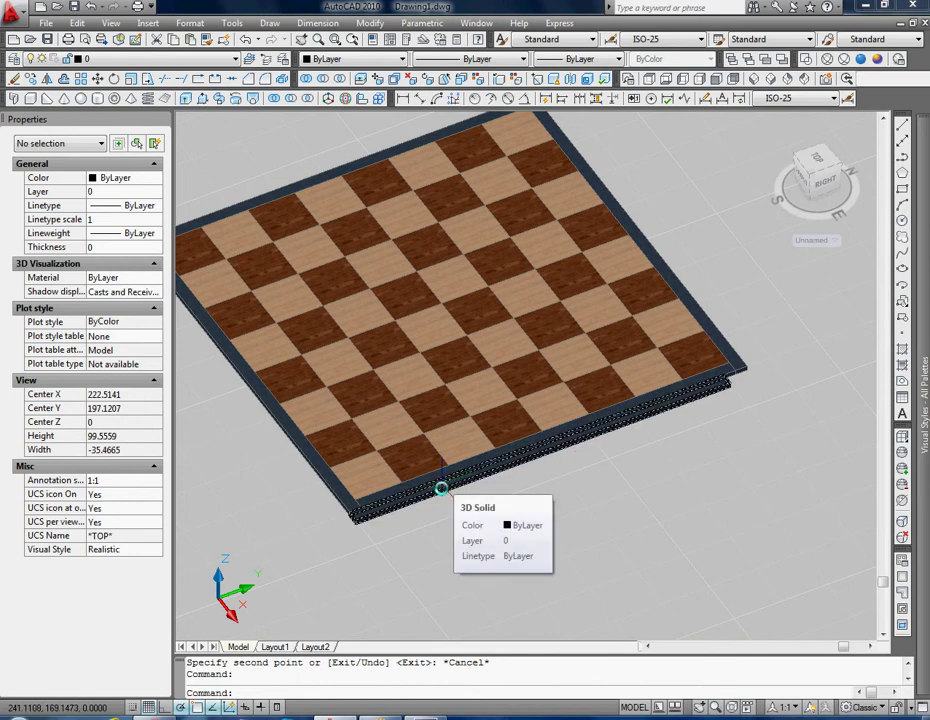
scroll(441, 488, "up", 4)
key("ctrl+z")
key("ctrl+z")
type("cop")
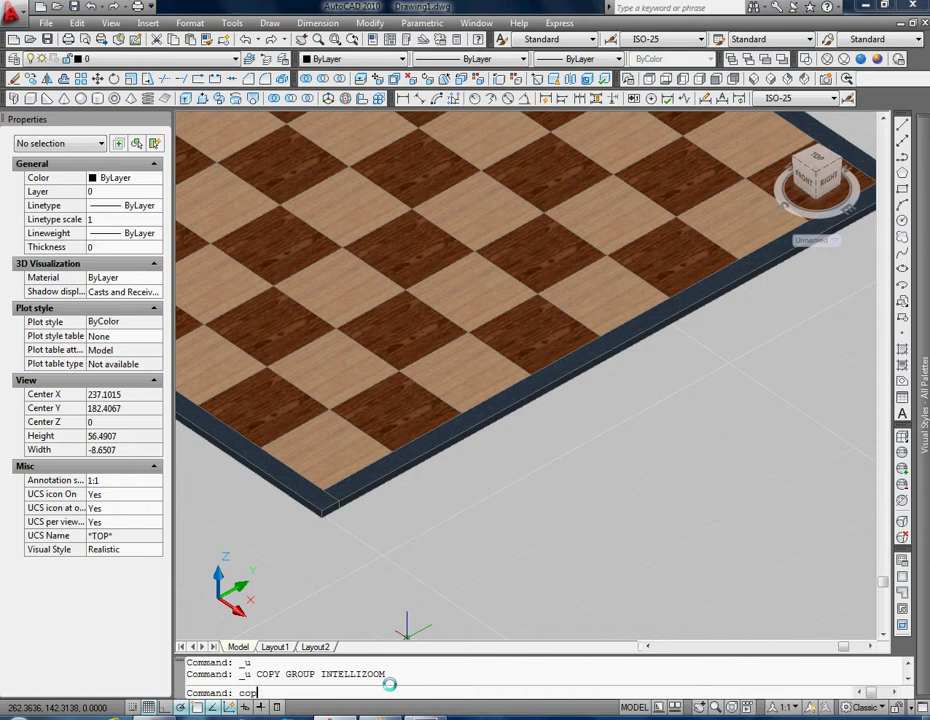
Copy the dark edge strip from its corner to sit directly beside the original
type("y")
key("Return")
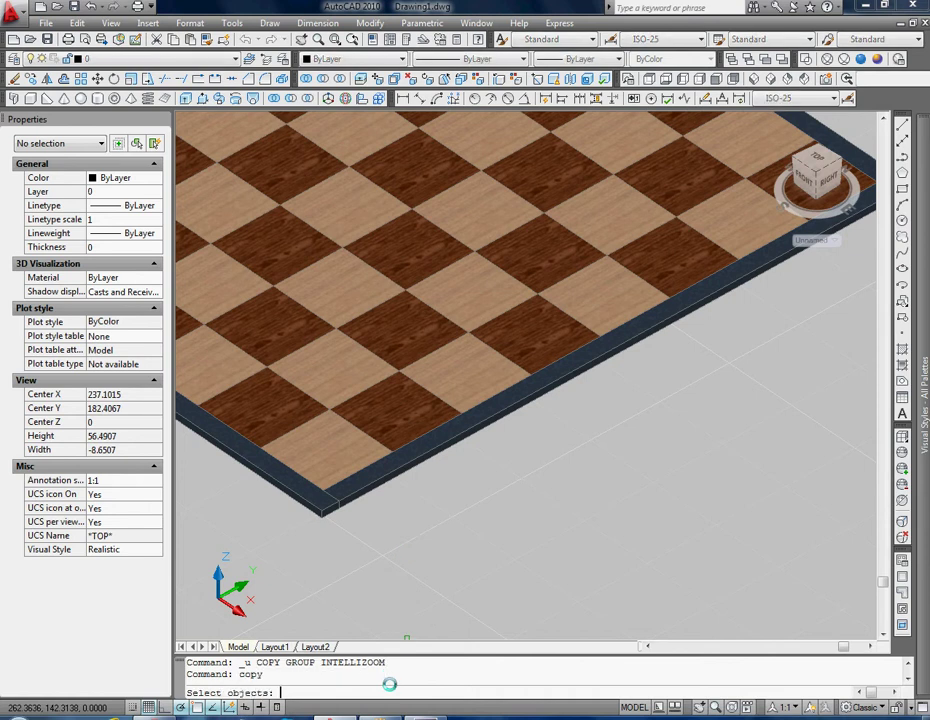
left_click(355, 489)
scroll(333, 505, "up", 5)
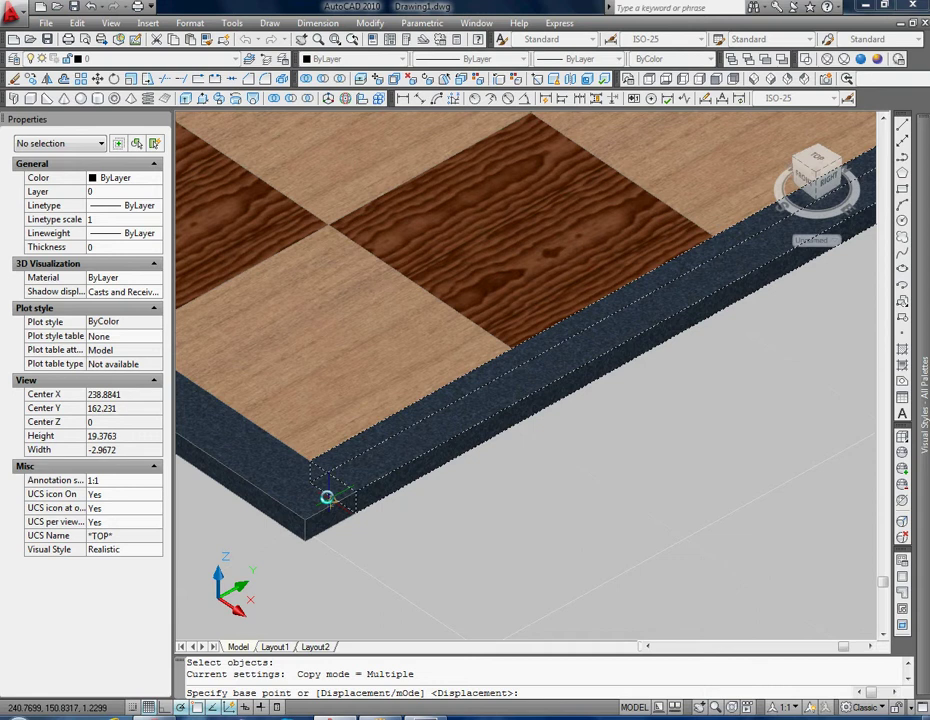
left_click(312, 482)
left_click(357, 515)
key("Escape")
Zoom around the board and select the copied frame strip
scroll(509, 530, "down", 9)
scroll(533, 545, "up", 3)
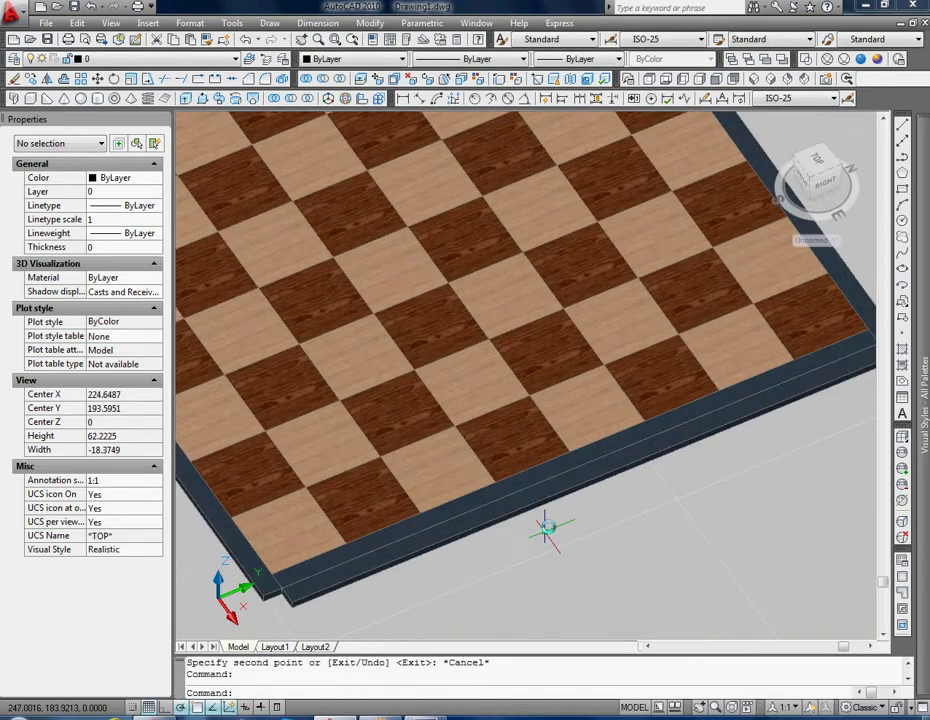
scroll(561, 509, "down", 2)
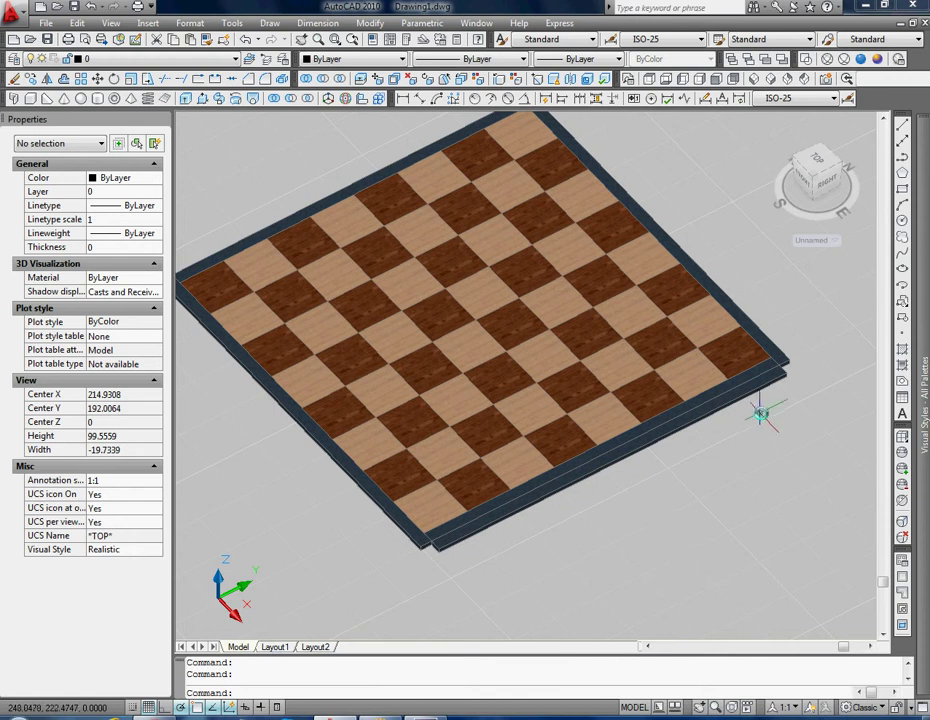
left_click(629, 449)
Try stretching the dark frame strip wider, then cancel the stretch
scroll(623, 463, "up", 4)
scroll(623, 463, "up", 1)
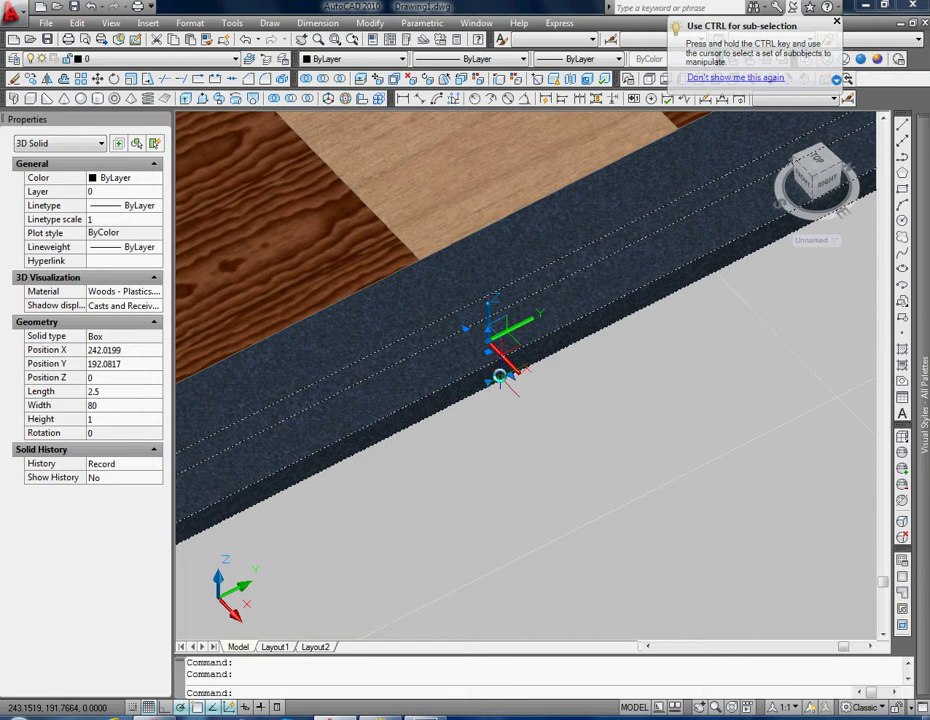
left_click(510, 375)
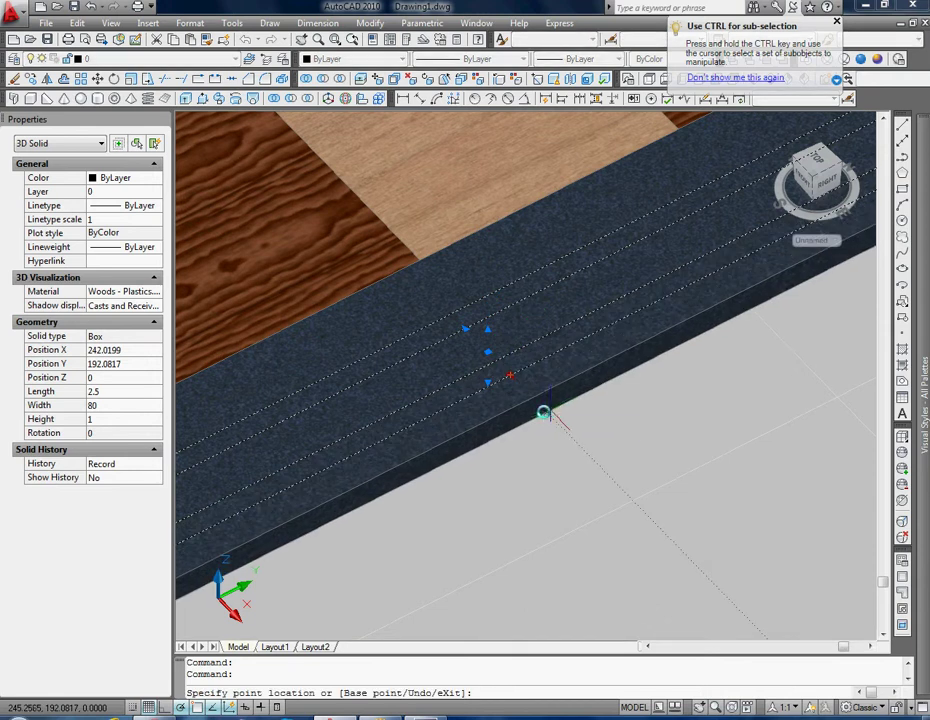
scroll(544, 413, "down", 2)
scroll(505, 448, "down", 2)
scroll(505, 448, "down", 2)
scroll(505, 448, "up", 1)
middle_click_drag(505, 448, 520, 441, "shift")
scroll(596, 392, "up", 4)
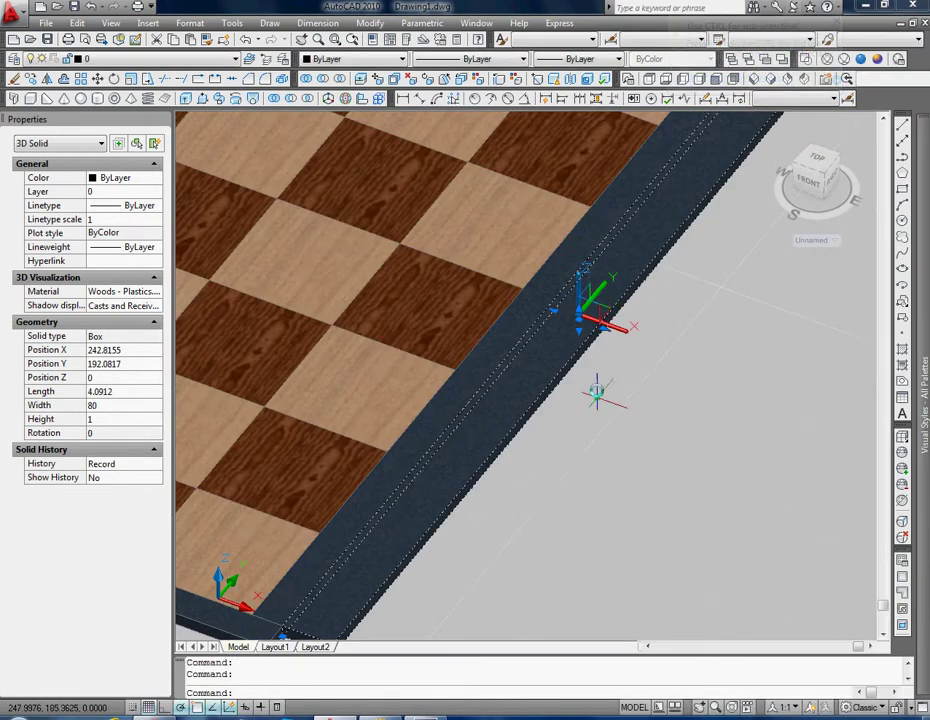
left_click(605, 327)
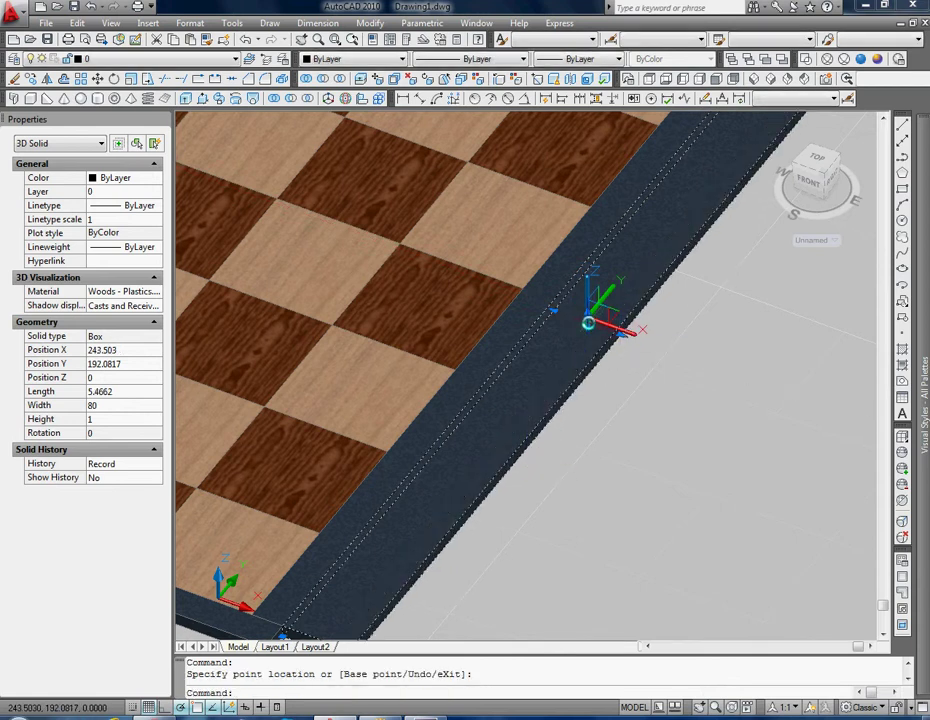
left_click(590, 323)
scroll(588, 345, "up", 2)
key("Escape")
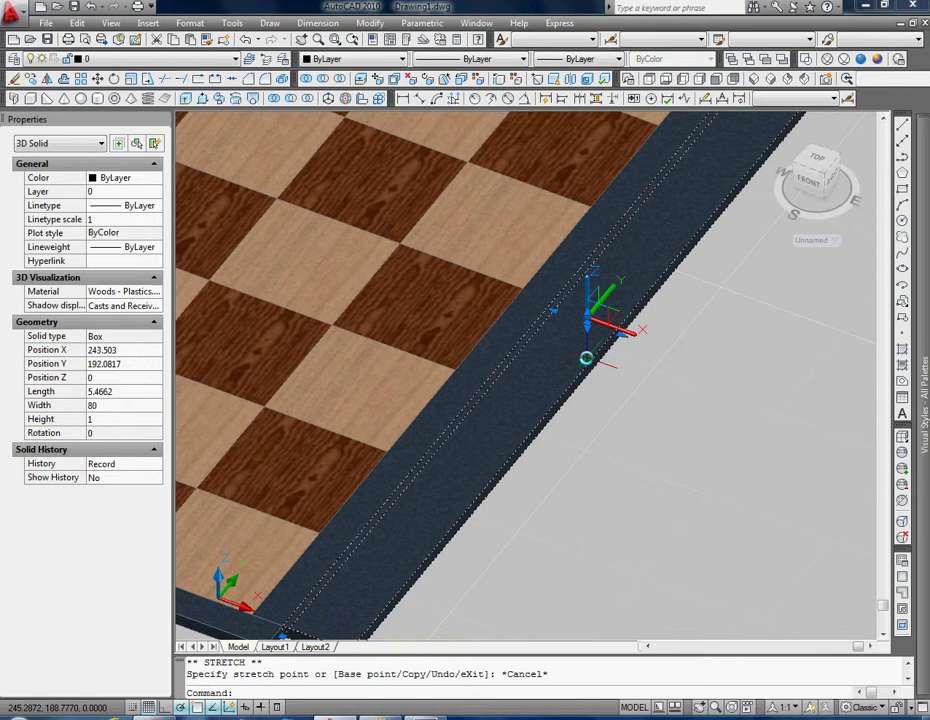
Drag the frame bar's height grip down to height 2.4134 and orbit to check it
scroll(594, 351, "up", 2)
scroll(594, 345, "up", 3)
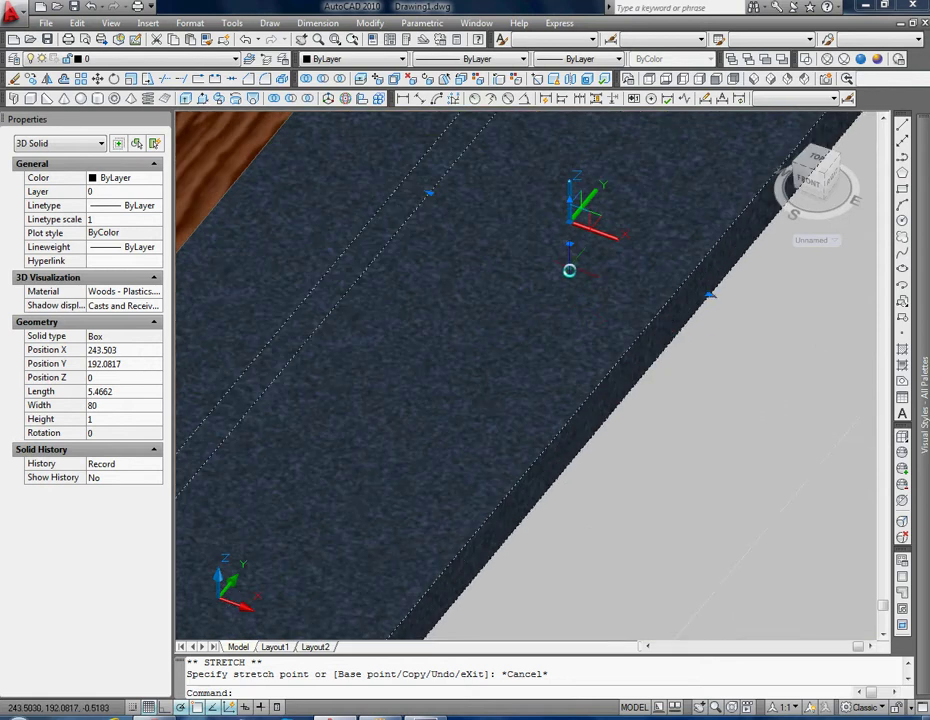
left_click(569, 270)
left_click(573, 330)
scroll(558, 421, "down", 3)
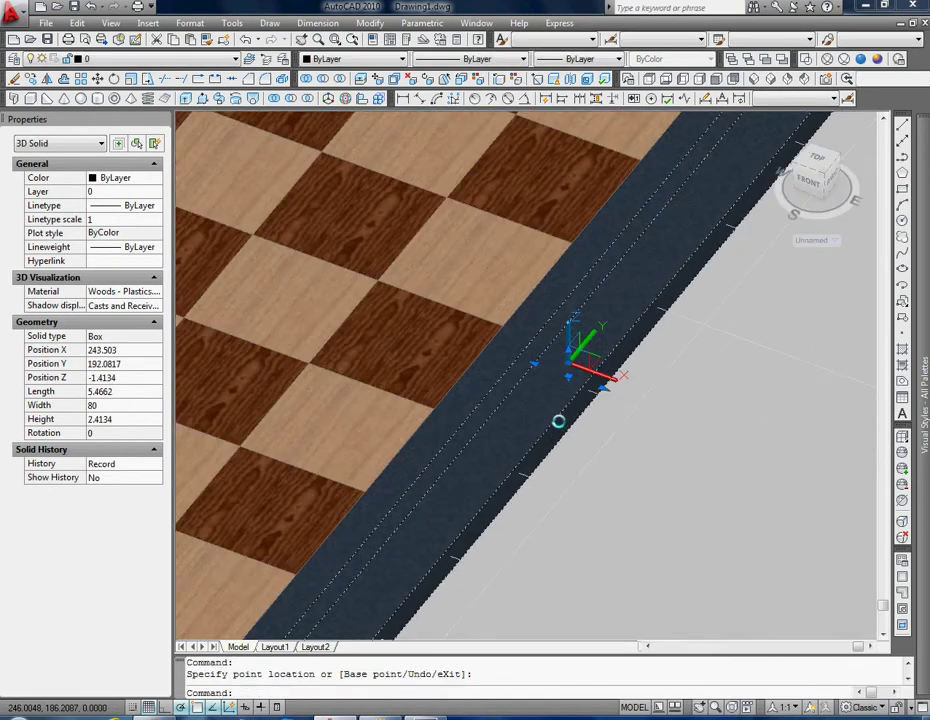
scroll(558, 421, "down", 5)
middle_click_drag(558, 421, 514, 449, "shift")
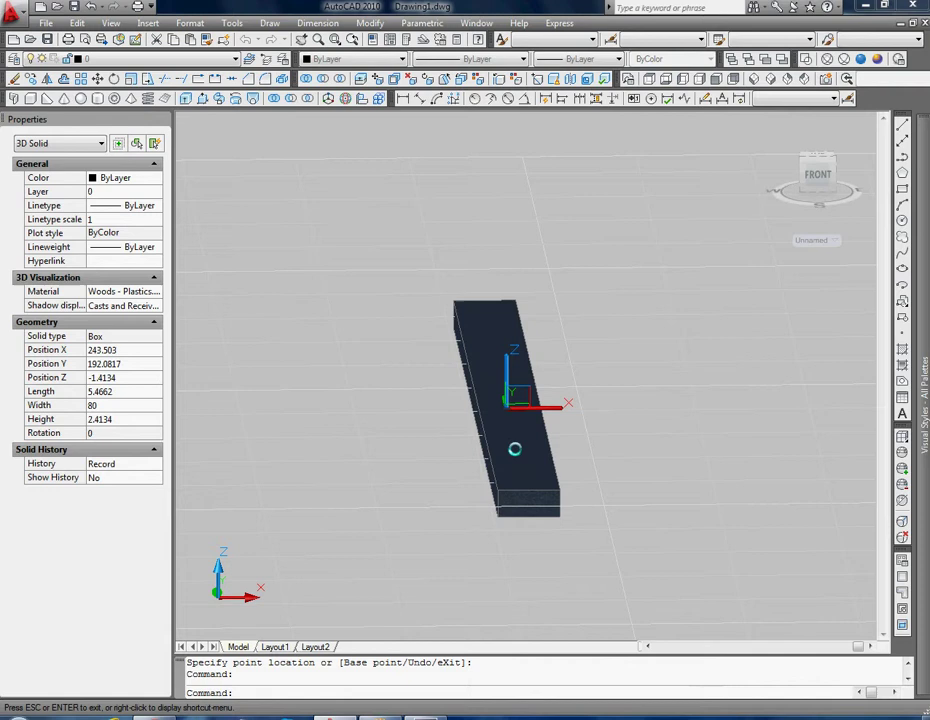
scroll(514, 449, "up", 3)
scroll(534, 400, "up", 2)
scroll(494, 442, "down", 2)
middle_click_drag(507, 424, 477, 470, "shift")
scroll(477, 470, "up", 2)
scroll(477, 468, "up", 1)
scroll(475, 464, "up", 2)
scroll(470, 470, "up", 3)
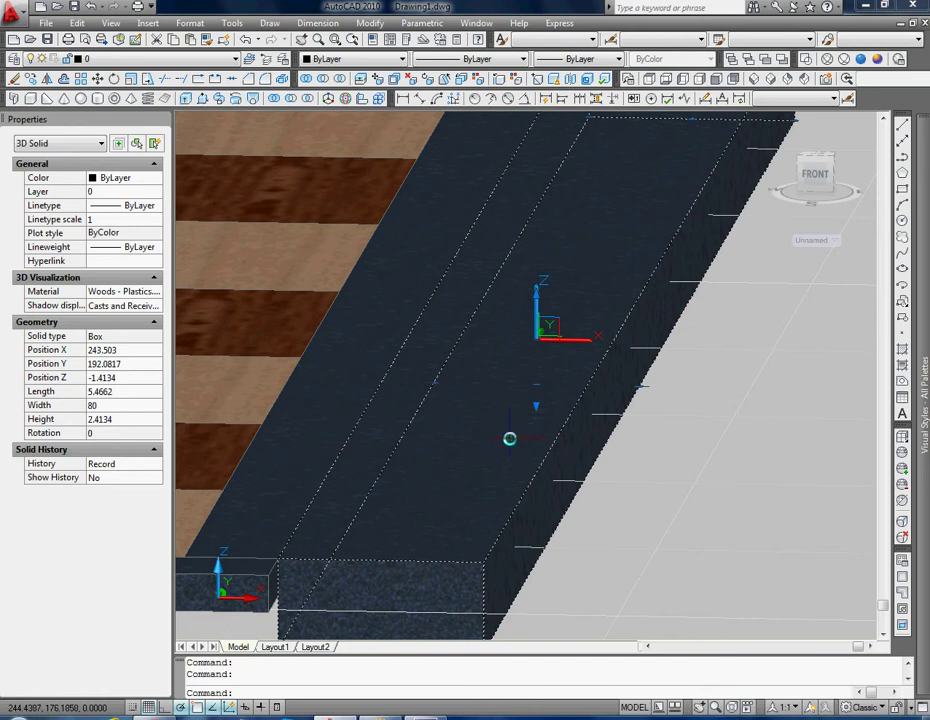
Reselect the frame box and deepen it further to height 2.6545
key("Escape")
mouse_move(519, 436)
middle_mouse_down("shift")
mouse_move(544, 428)
mouse_move(499, 469)
mouse_move(544, 428)
middle_mouse_up("shift")
left_click(587, 469)
scroll(551, 428, "up", 3)
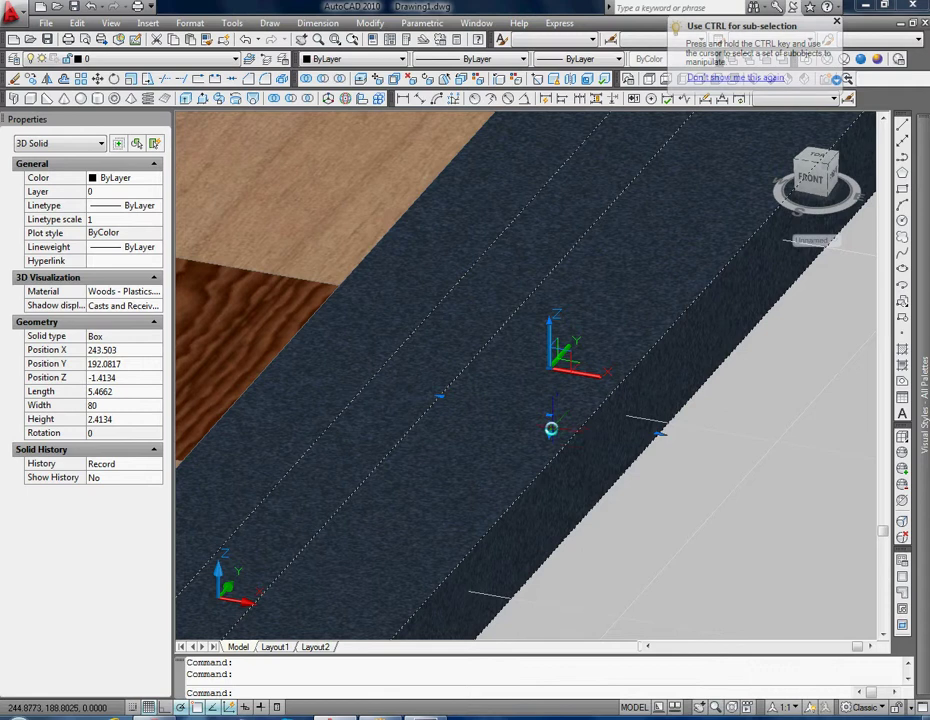
left_click(548, 437)
left_click(550, 497)
scroll(549, 444, "down", 3)
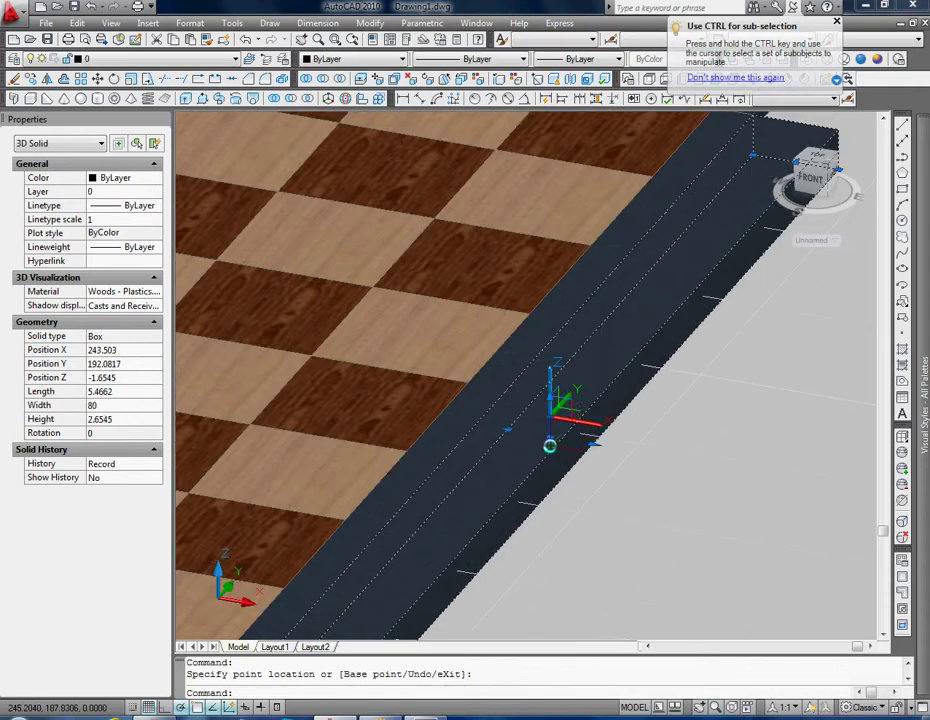
scroll(525, 446, "down", 3)
mouse_move(521, 490)
middle_mouse_down("shift")
mouse_move(500, 450)
mouse_move(521, 394)
middle_mouse_up("shift")
scroll(521, 394, "up", 3)
mouse_move(536, 473)
middle_mouse_down("shift")
mouse_move(486, 480)
mouse_move(471, 457)
mouse_move(466, 465)
middle_mouse_up("shift")
scroll(486, 480, "up", 2)
key("Escape")
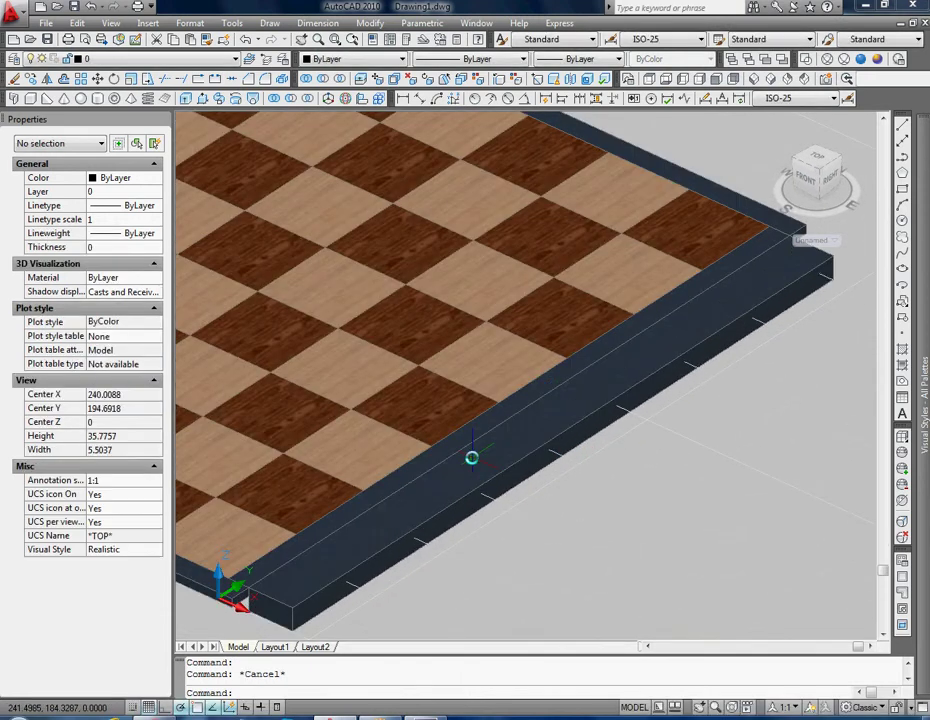
Orbit to a steep view of the board edge and select the outer dark strip
mouse_move(438, 481)
middle_mouse_down("shift")
mouse_move(518, 418)
mouse_move(494, 517)
middle_mouse_up("shift")
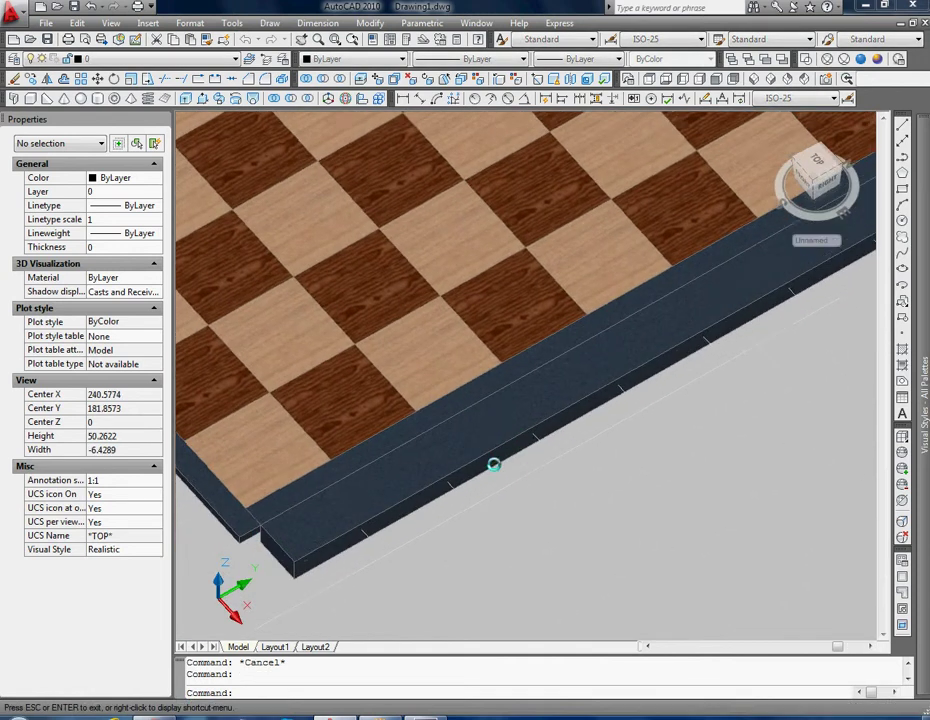
scroll(549, 377, "down", 3)
mouse_move(549, 377)
middle_mouse_down("shift")
mouse_move(556, 338)
mouse_move(451, 403)
middle_mouse_up("shift")
scroll(451, 403, "up", 3)
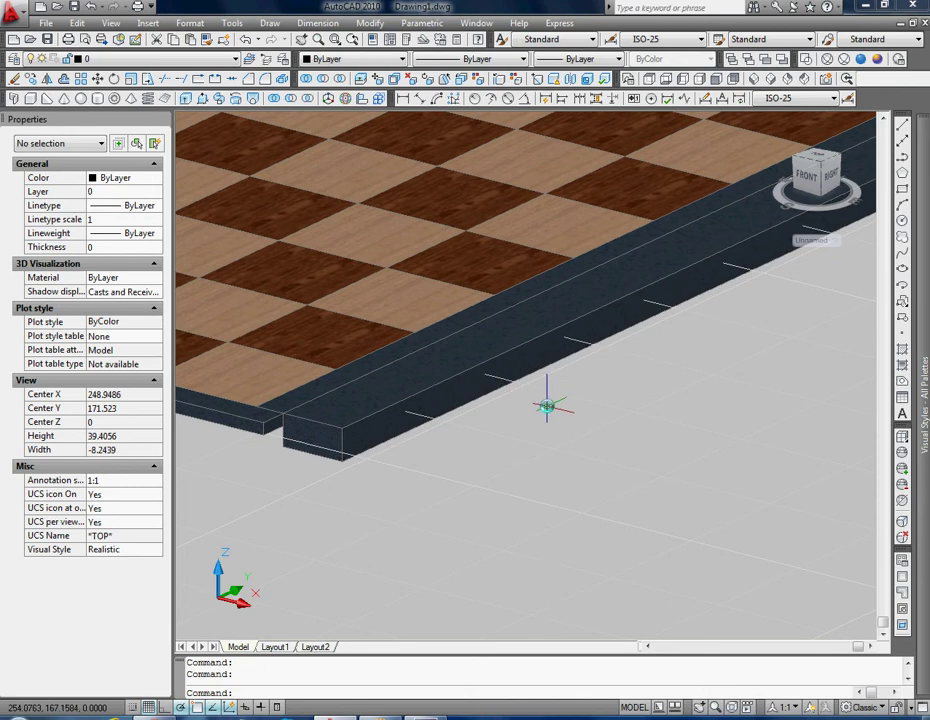
scroll(544, 391, "down", 2)
middle_click_drag(525, 370, 498, 477, "shift")
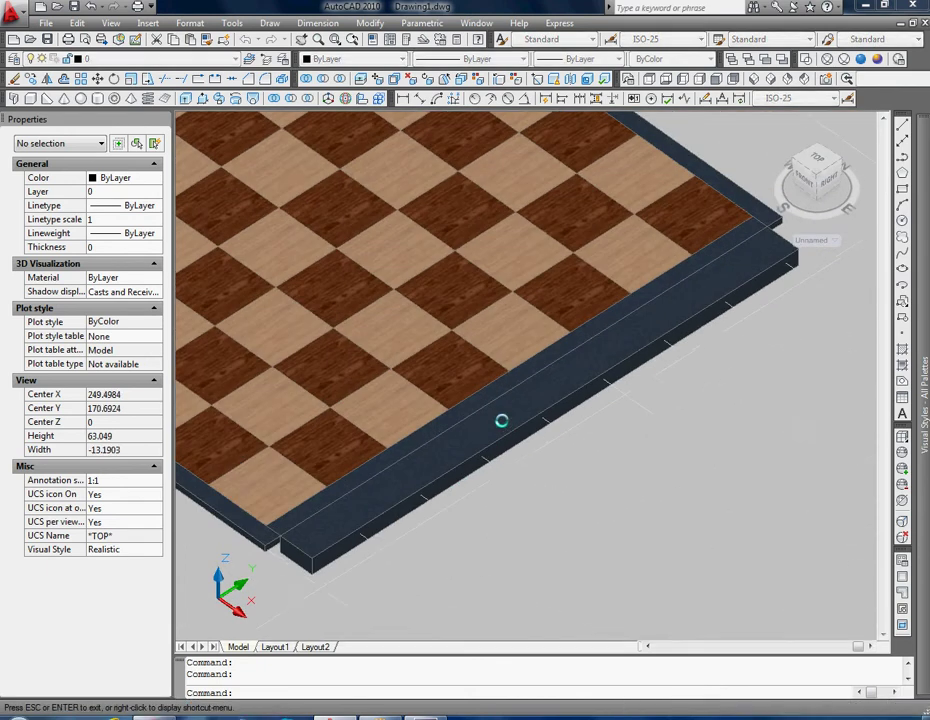
left_click(551, 396)
scroll(551, 400, "up", 4)
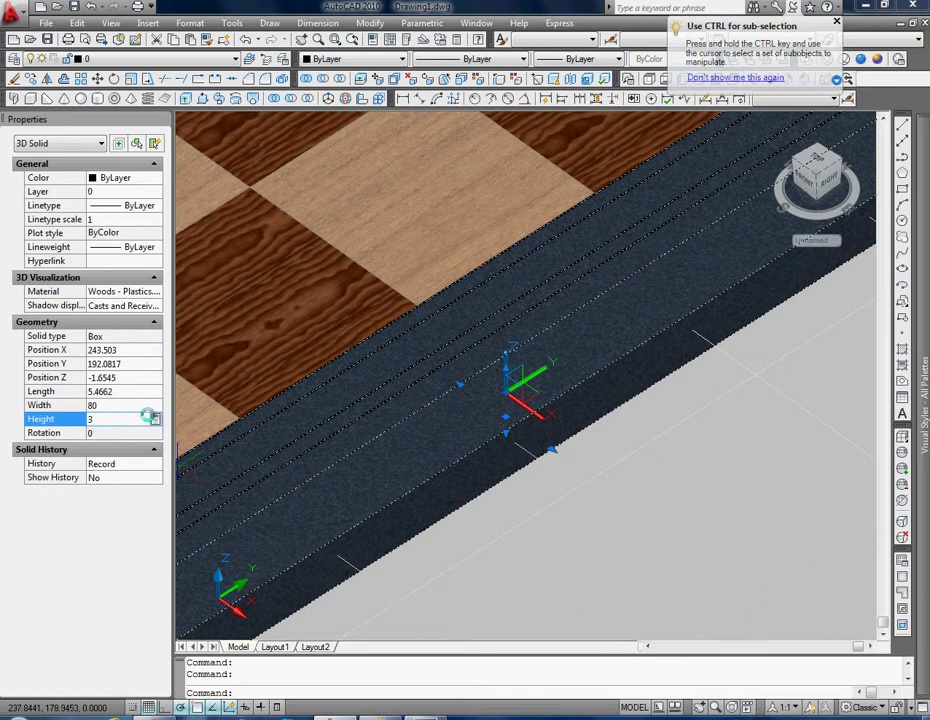
Stretch the strip's height grip down to 3.3827, then adjust it to 3.0847
left_click(505, 432)
left_click(504, 446)
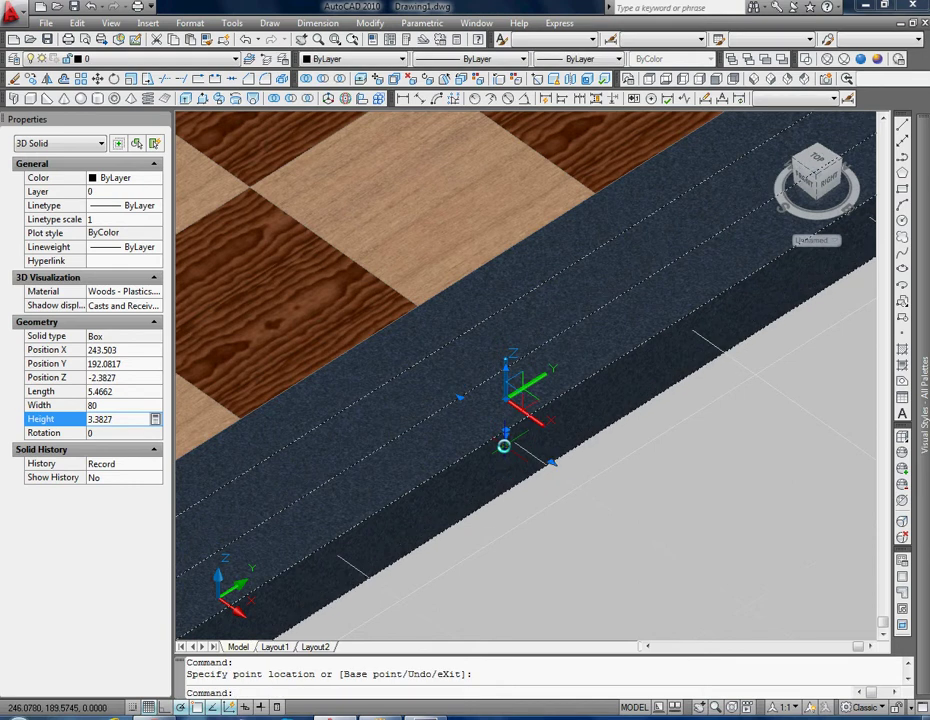
left_click(506, 440)
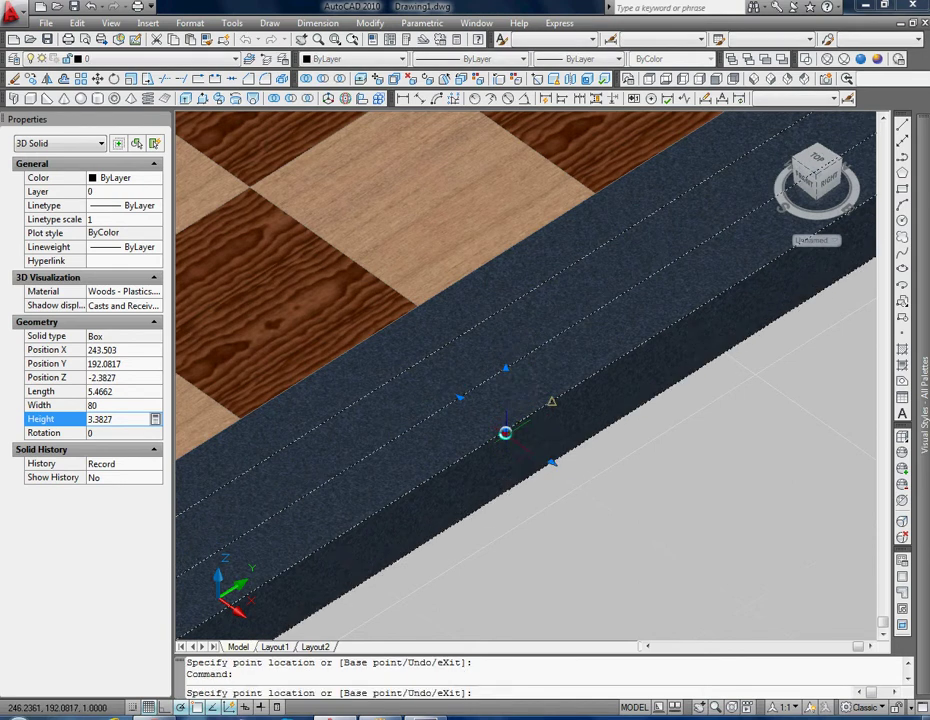
left_click(505, 428)
key("Escape")
Orbit to a lower front view and reselect the outer edge strip
scroll(535, 455, "down", 3)
scroll(498, 507, "down", 2)
middle_click_drag(498, 507, 540, 402, "shift")
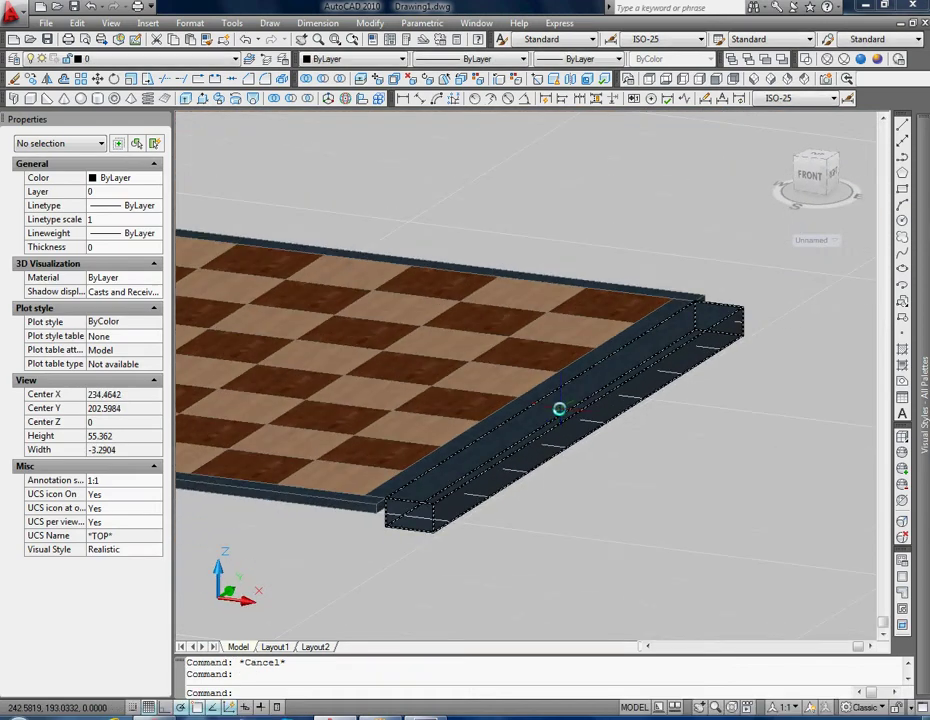
left_click(560, 410)
Enter a height of 3 for the outer edge strip in Properties
type("3.0847")
key("Return")
key("Escape")
scroll(328, 504, "up", 5)
scroll(423, 494, "up", 3)
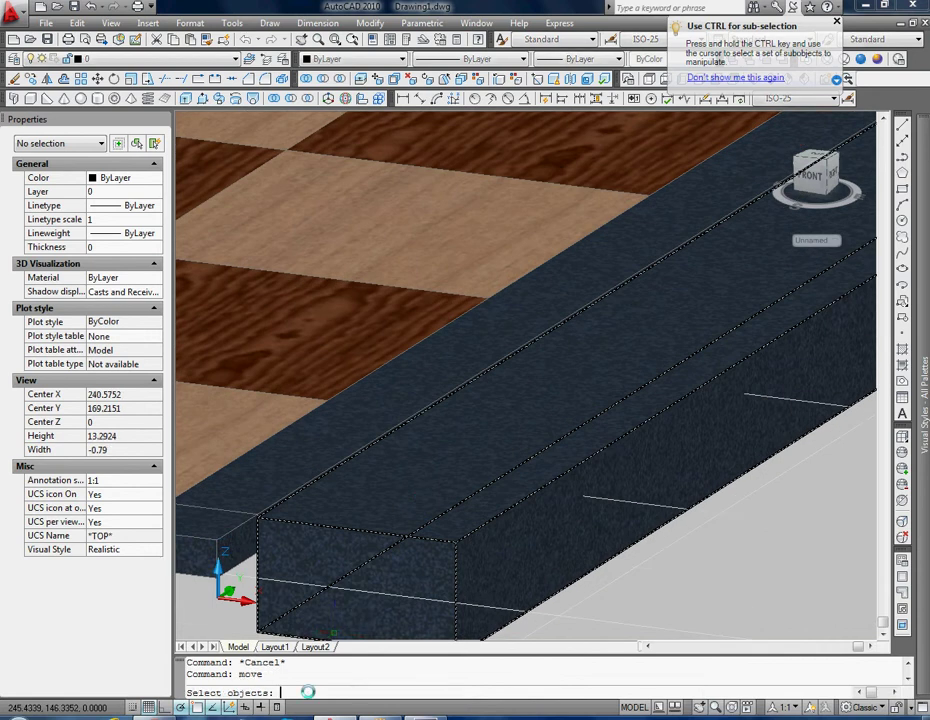
Begin moving the edge strip from its corner, then abandon the move and orbit to a top-down view
left_click(426, 498)
key("Return")
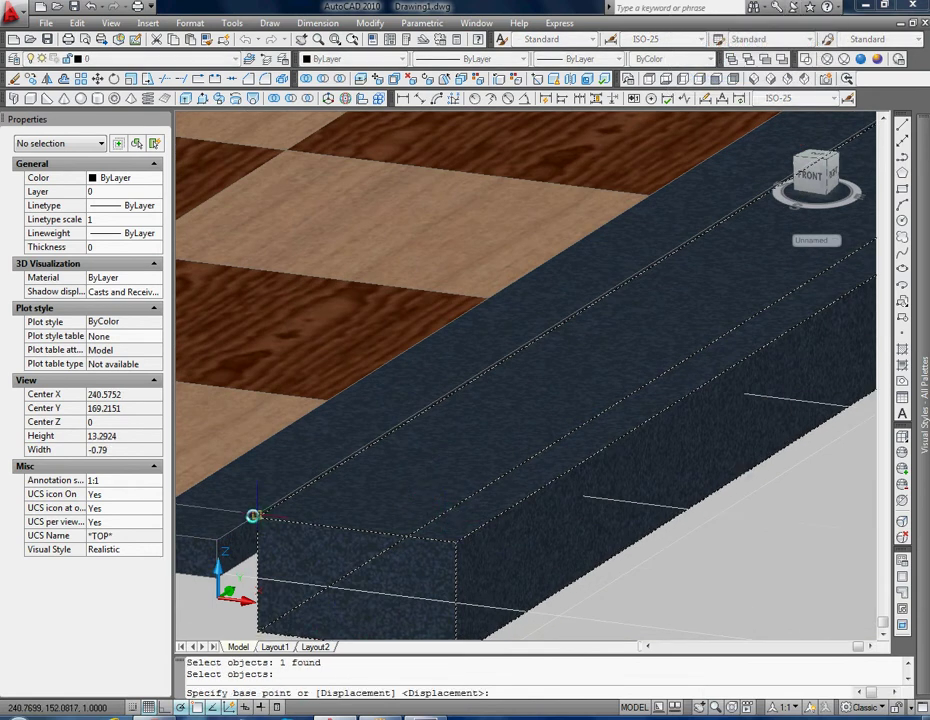
scroll(258, 522, "up", 5)
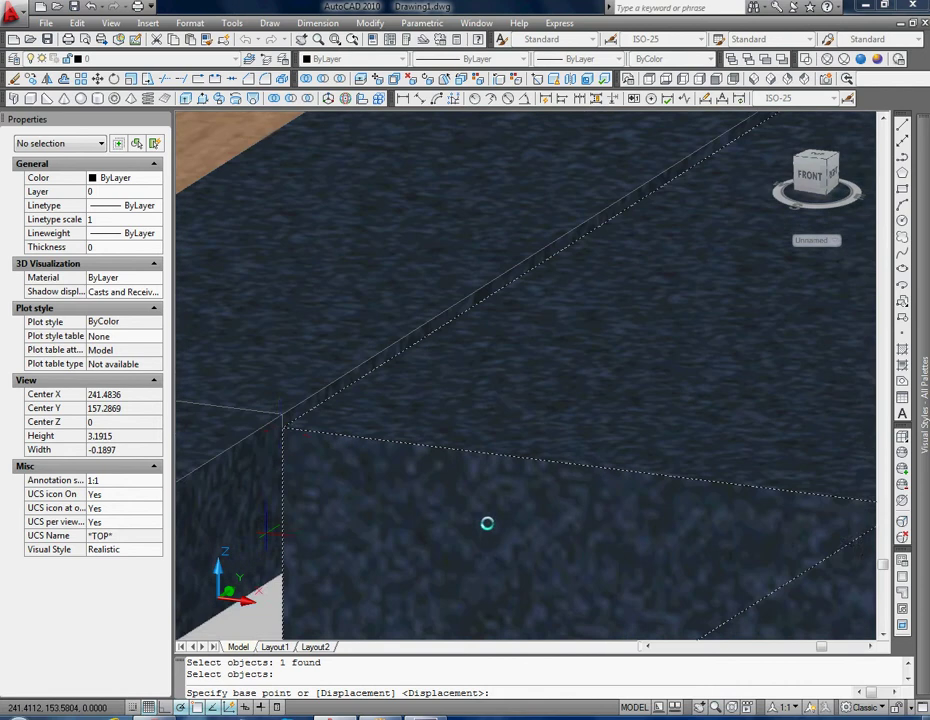
left_click(291, 435)
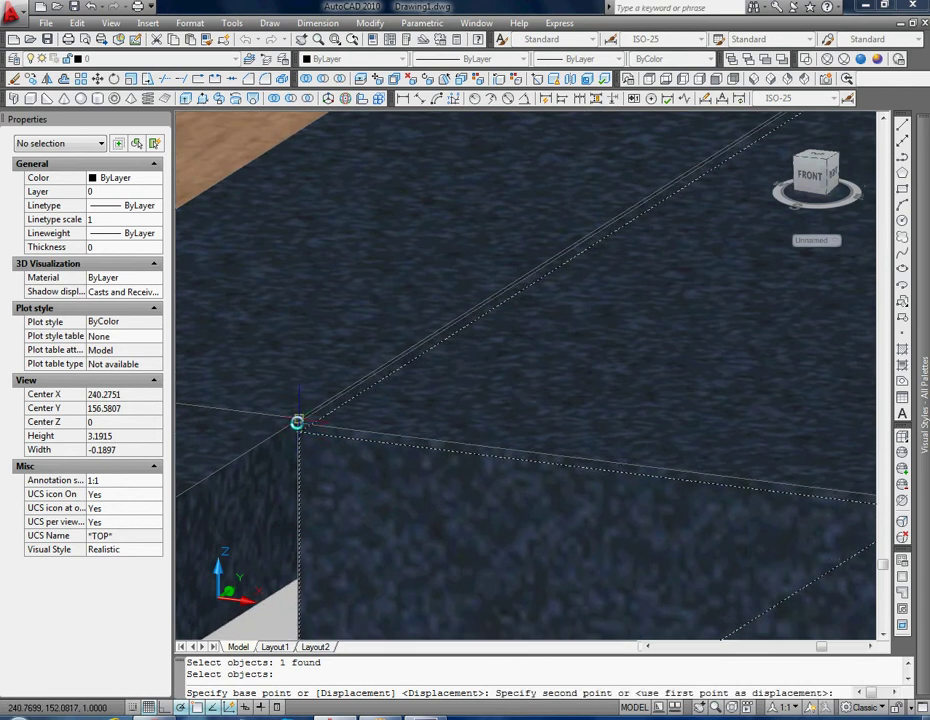
key("Escape")
scroll(485, 466, "down", 5)
scroll(509, 465, "down", 5)
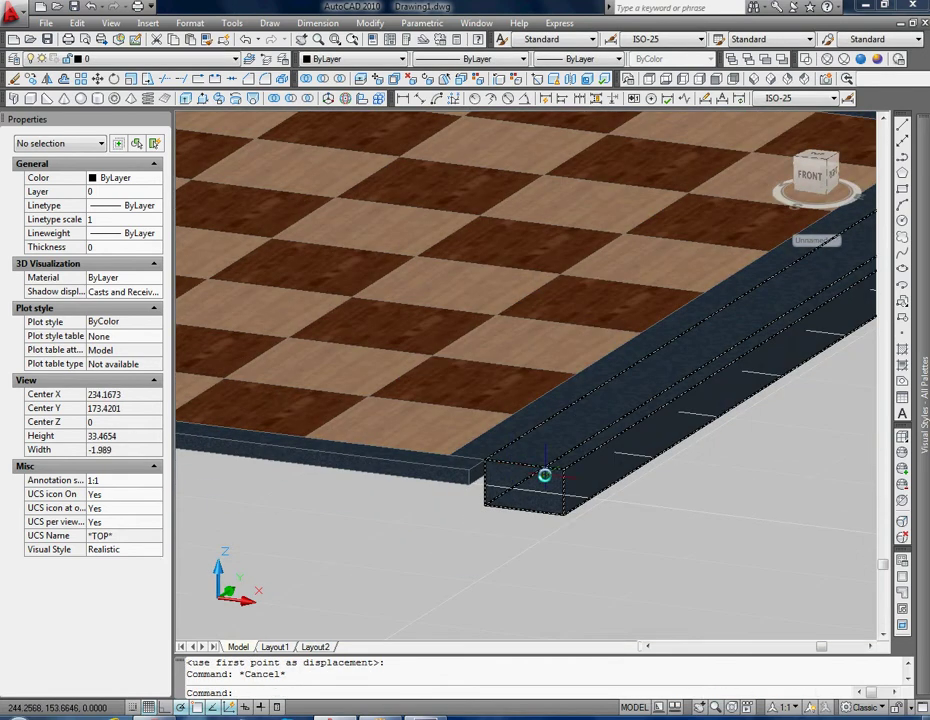
scroll(544, 480, "down", 5)
middle_click_drag(546, 480, 551, 497, "shift")
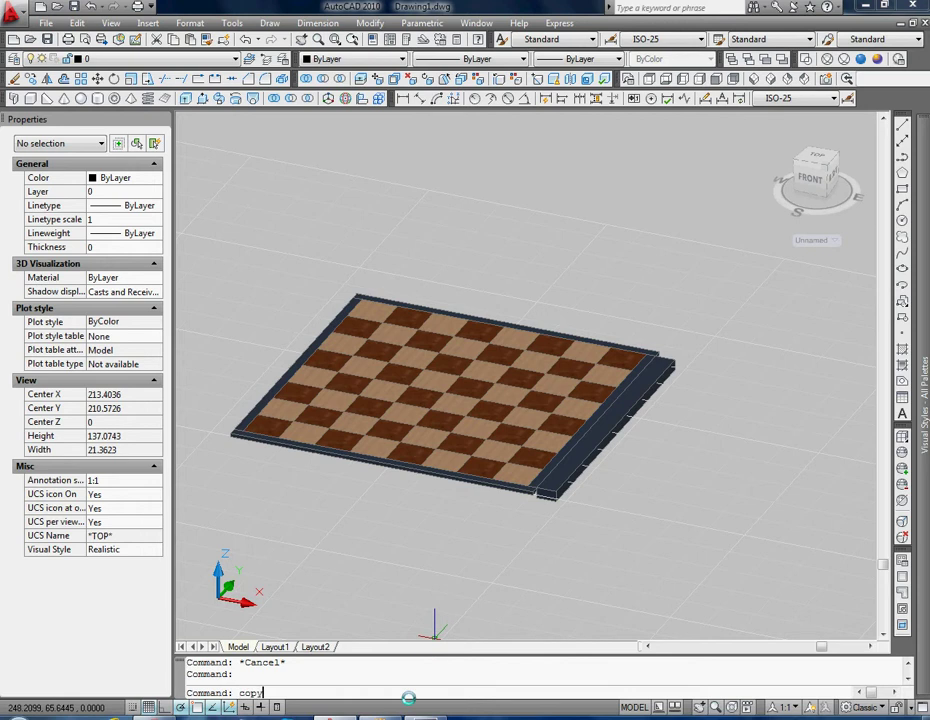
Start copying the outer dark edge strip with its corner as base point
key("Return")
left_click(556, 479)
key("Return")
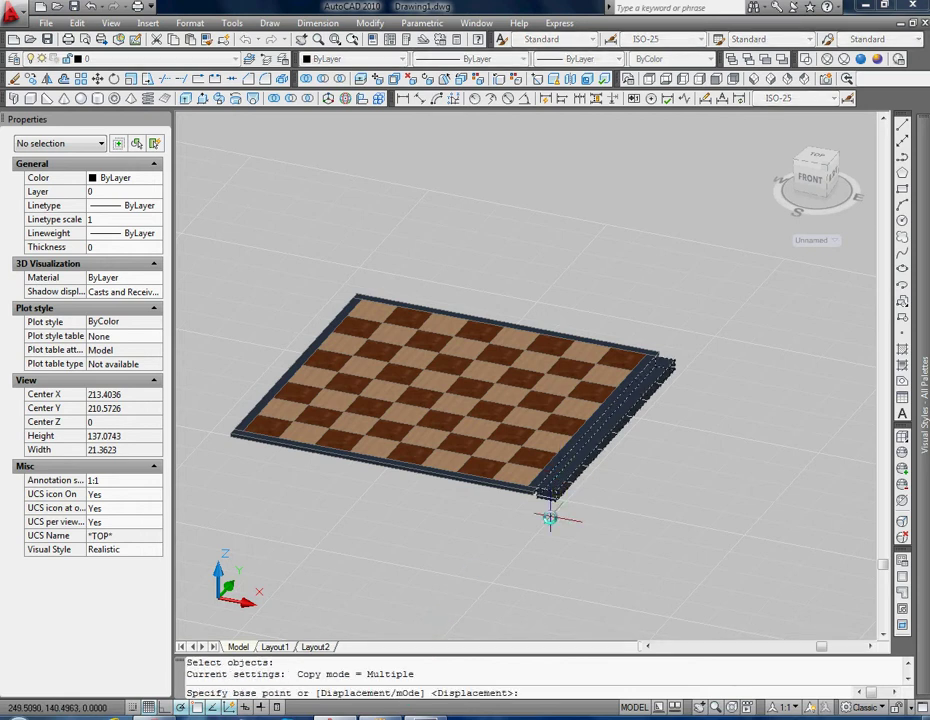
scroll(550, 495, "up", 3)
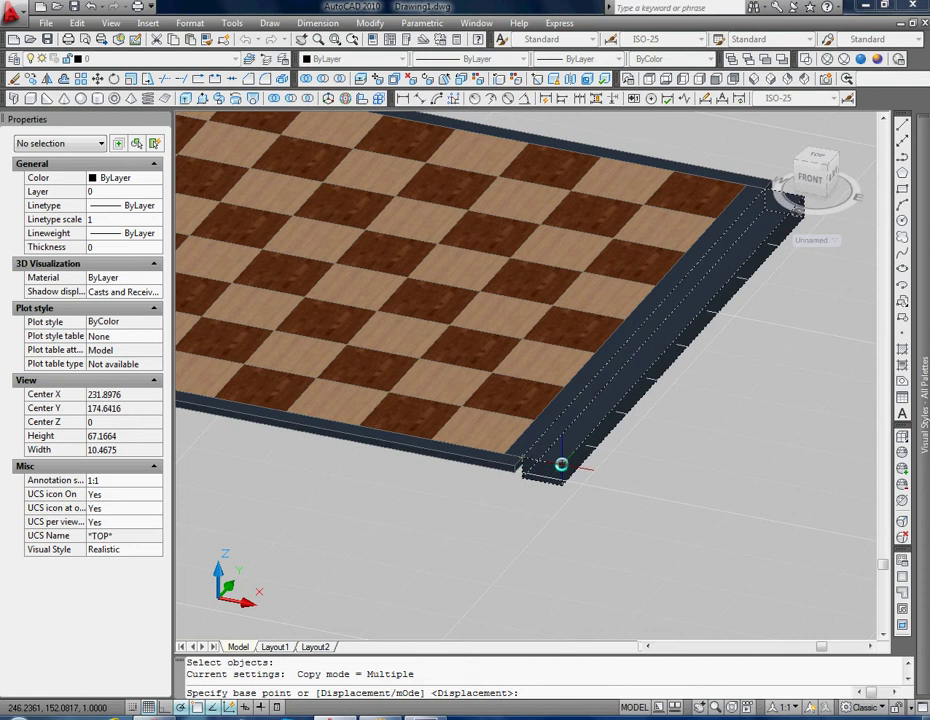
left_click(561, 464)
scroll(480, 459, "down", 3)
scroll(307, 388, "up", 3)
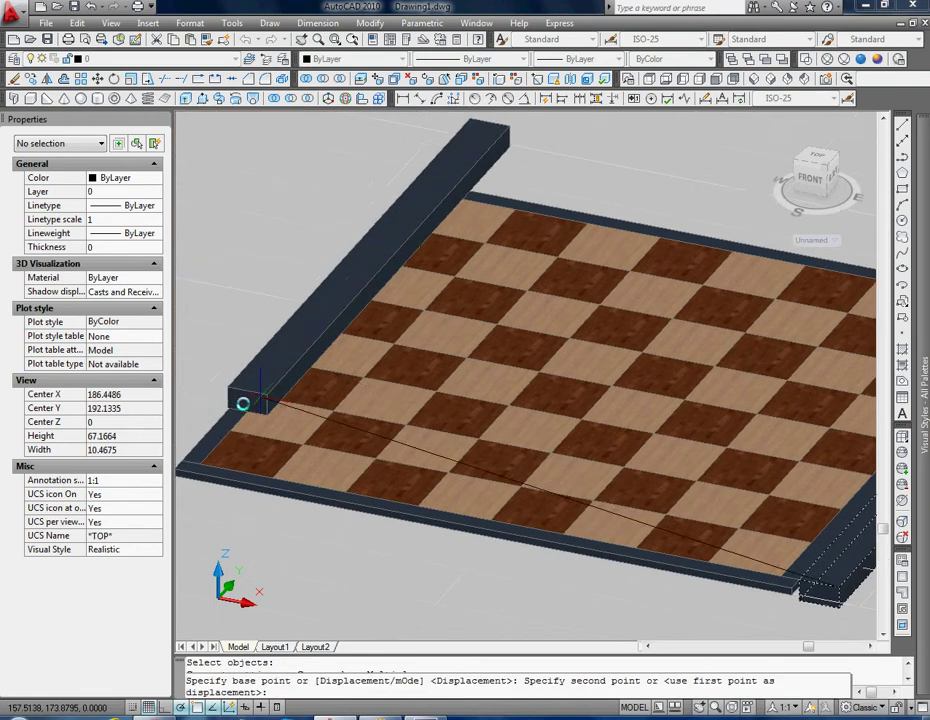
scroll(200, 460, "up", 3)
scroll(210, 330, "up", 3)
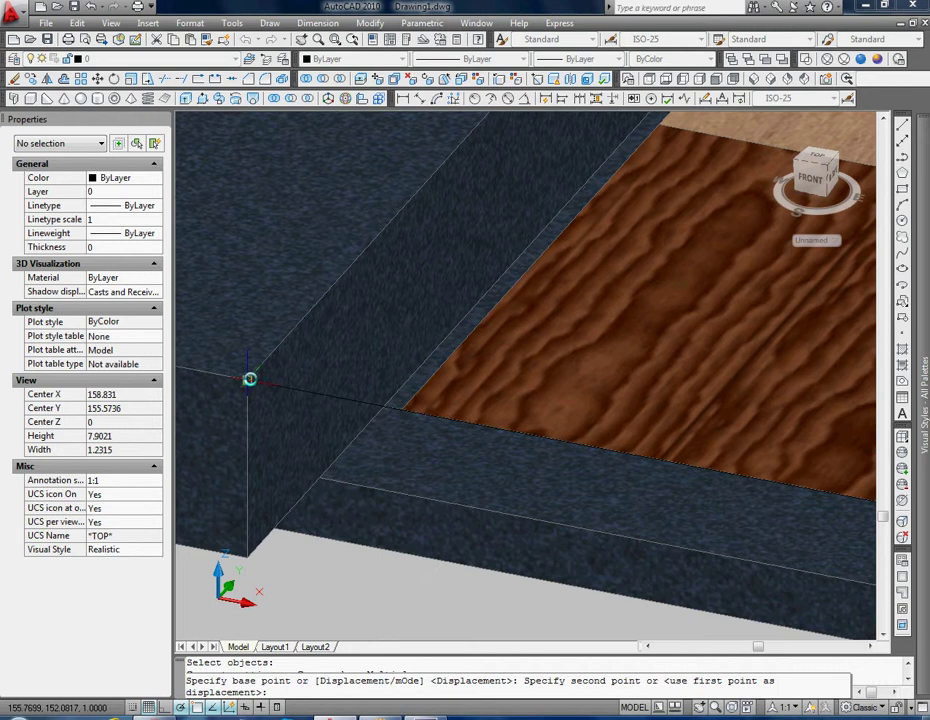
scroll(208, 303, "down", 4)
Place the copied strip at the board's adjacent corner and view the whole board
mouse_move(276, 343)
middle_mouse_down()
mouse_move(401, 394)
mouse_move(482, 453)
mouse_move(507, 410)
mouse_move(380, 421)
middle_mouse_up()
left_click(533, 480)
key("Escape")
scroll(540, 398, "down", 3)
scroll(380, 421, "down", 3)
mouse_move(504, 415)
middle_mouse_down("shift")
mouse_move(580, 439)
mouse_move(531, 390)
mouse_move(401, 380)
middle_mouse_up("shift")
scroll(439, 389, "down", 2)
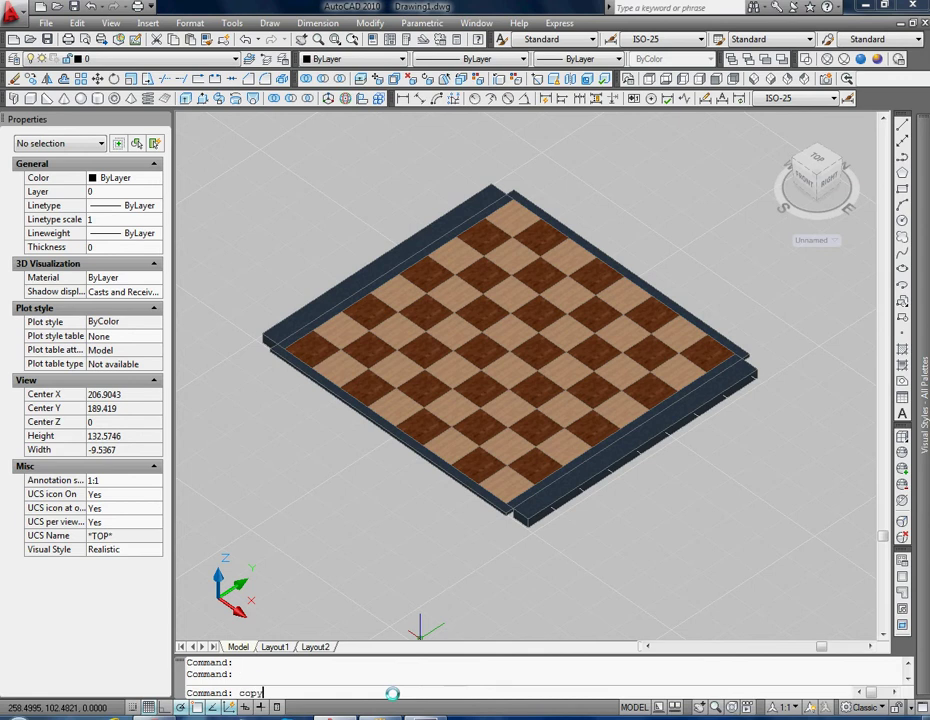
Copy the left edge strip and place the copy beside the existing strip
key("Return")
left_click(478, 493)
key("Return")
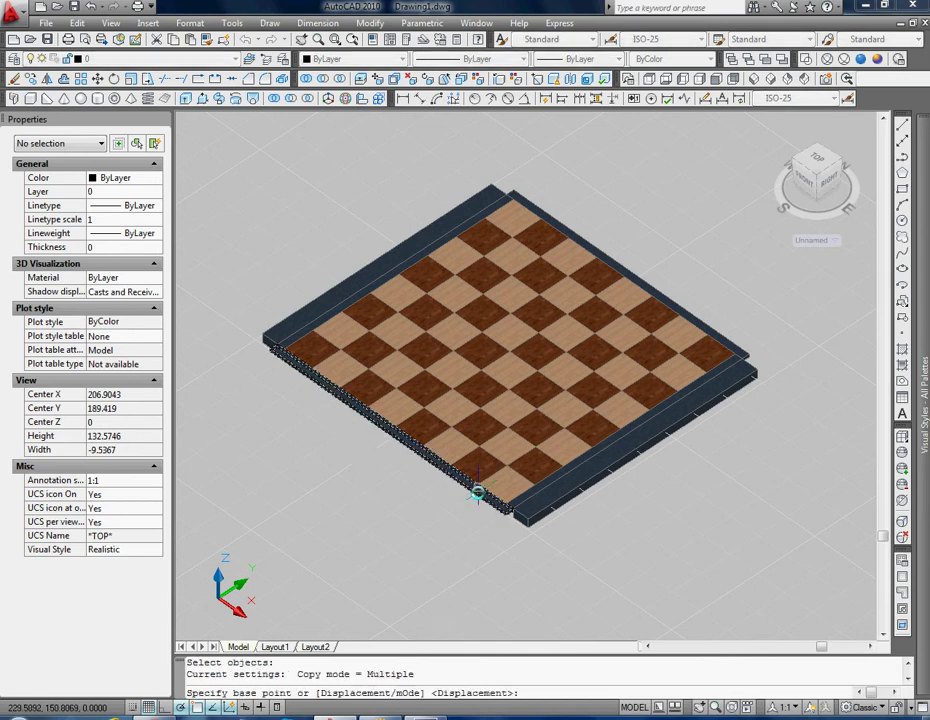
scroll(478, 493, "up", 2)
scroll(479, 512, "up", 3)
scroll(533, 509, "up", 4)
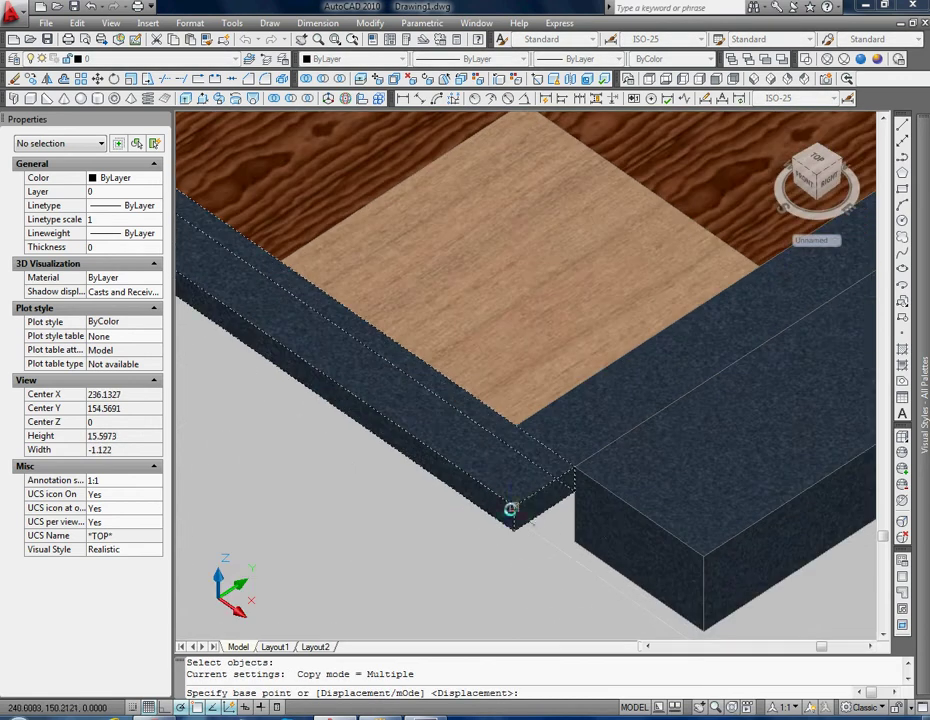
left_click(572, 493)
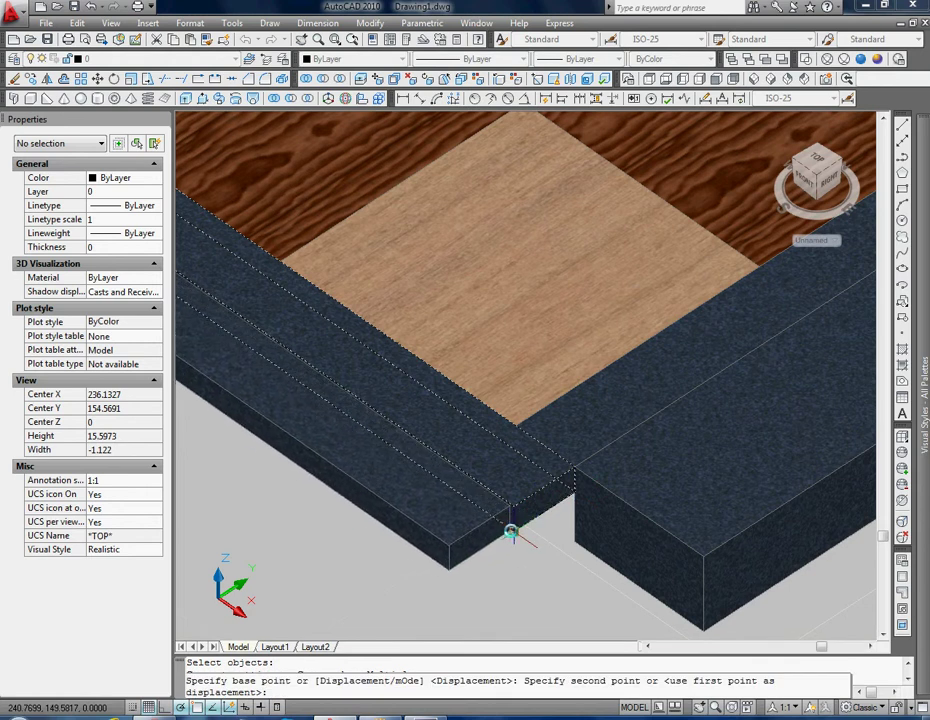
left_click(511, 531)
key("Escape")
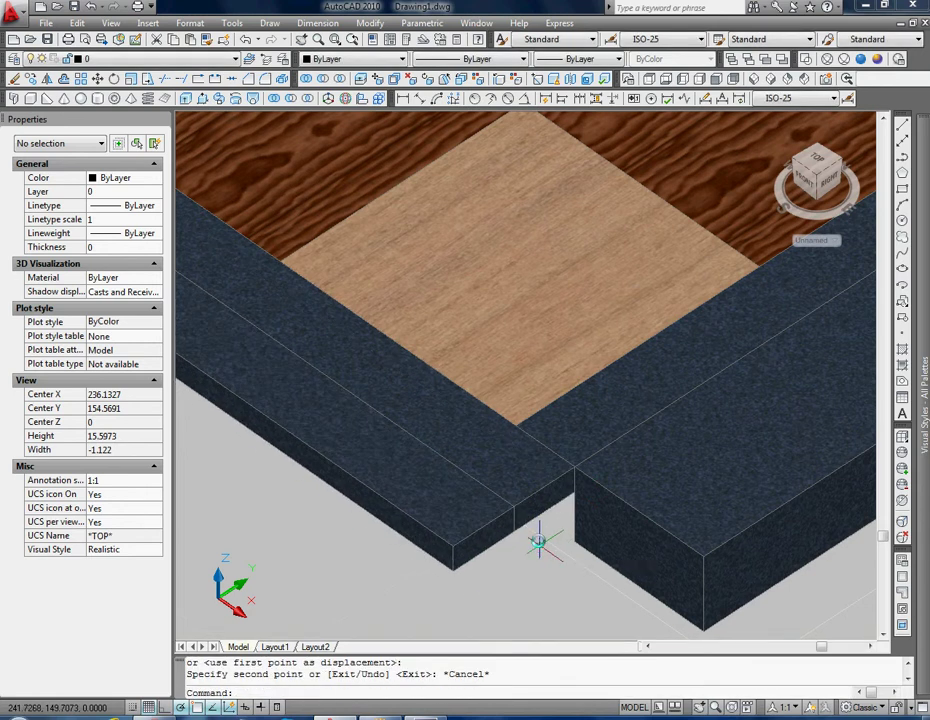
scroll(538, 541, "down", 2)
scroll(538, 525, "down", 2)
Set the thin left inner strip's height to 3 in Properties
left_click(604, 498)
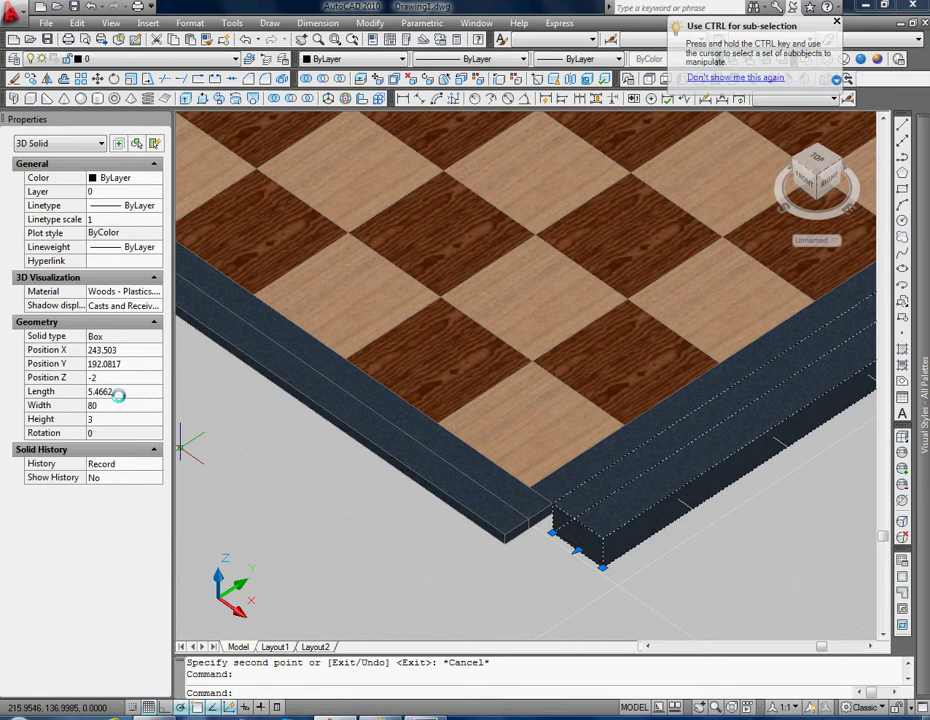
key("Escape")
left_click(394, 452)
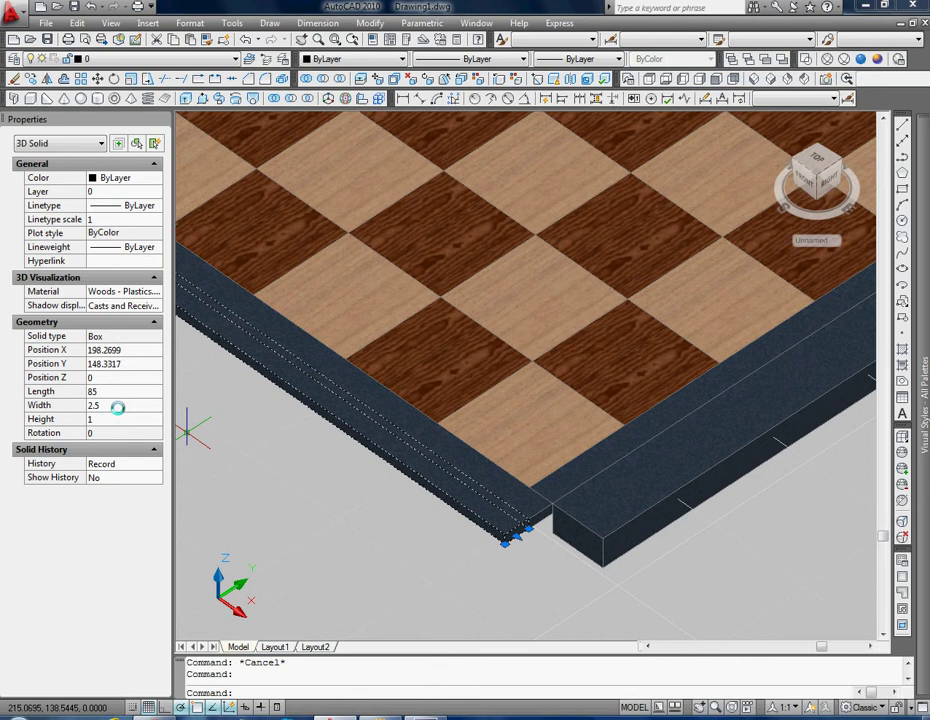
type("3")
key("Return")
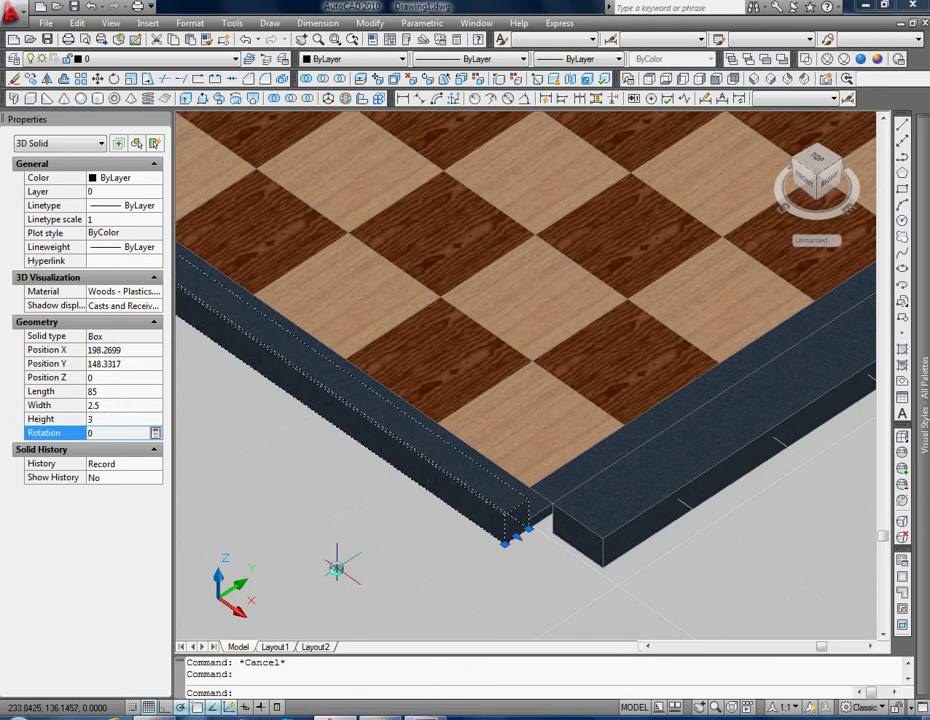
key("Escape")
type("move")
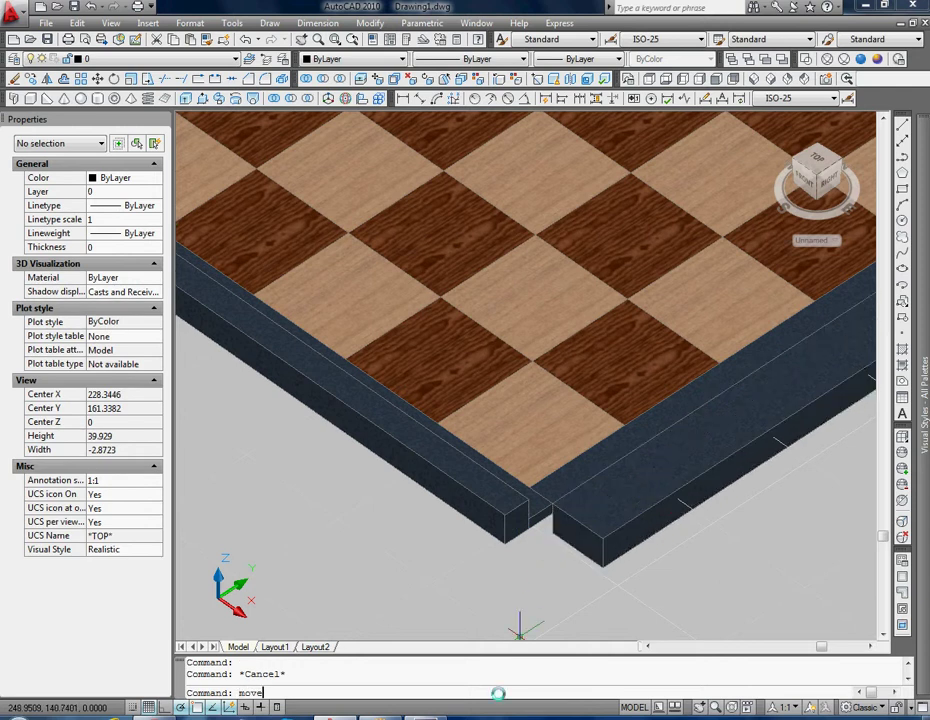
Move the left rim strip from its corner to the board corner
key("Return")
left_click(477, 498)
key("Return")
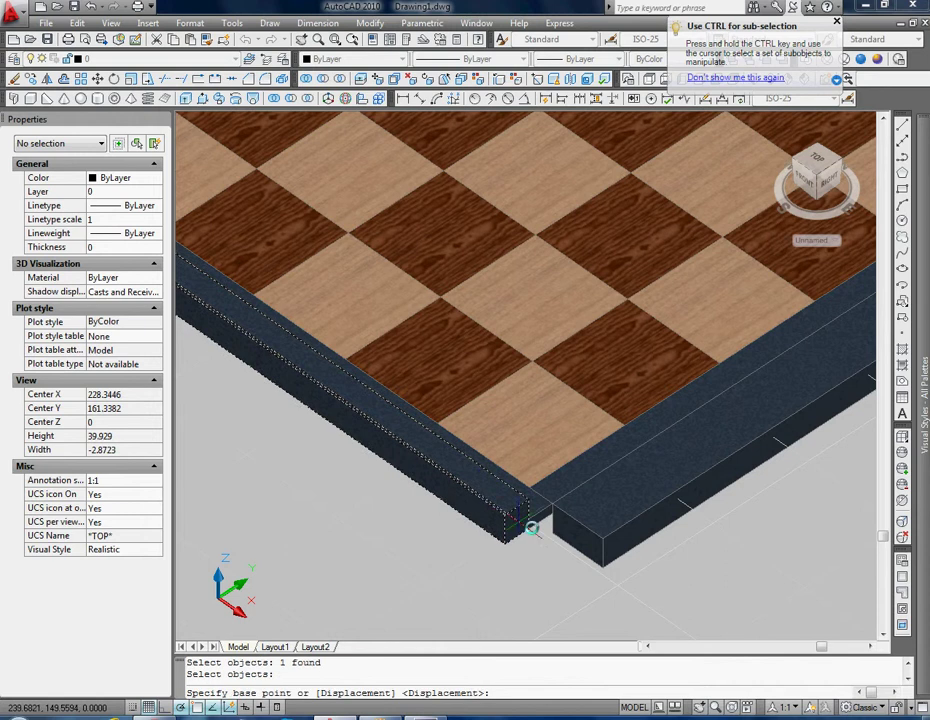
scroll(500, 505, "up", 3)
scroll(541, 518, "up", 2)
left_click(490, 461)
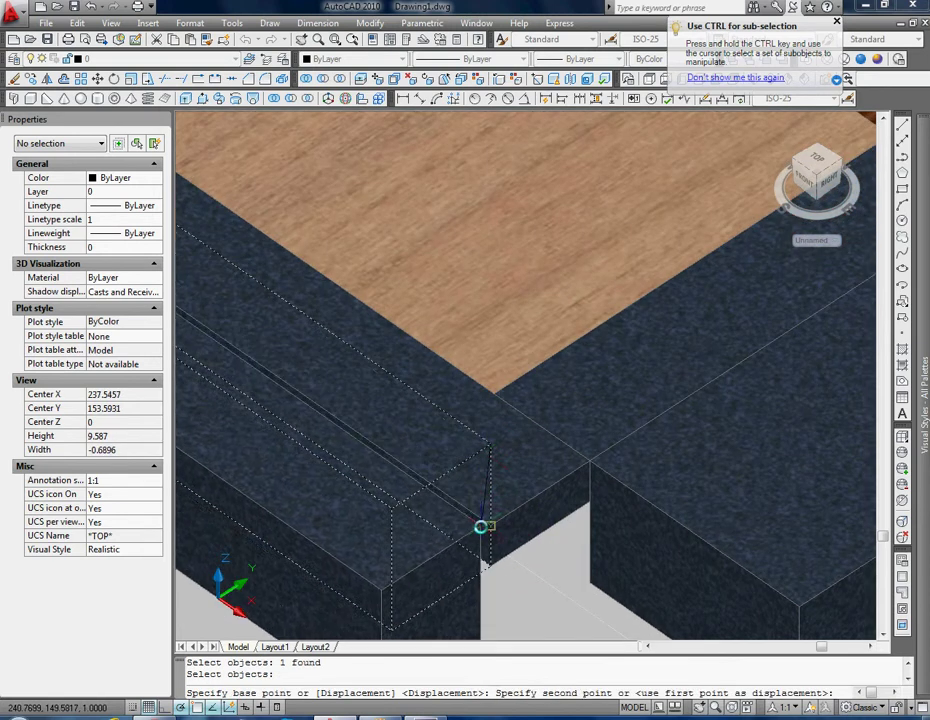
left_click(487, 527)
scroll(540, 640, "down", 5)
scroll(560, 570, "down", 2)
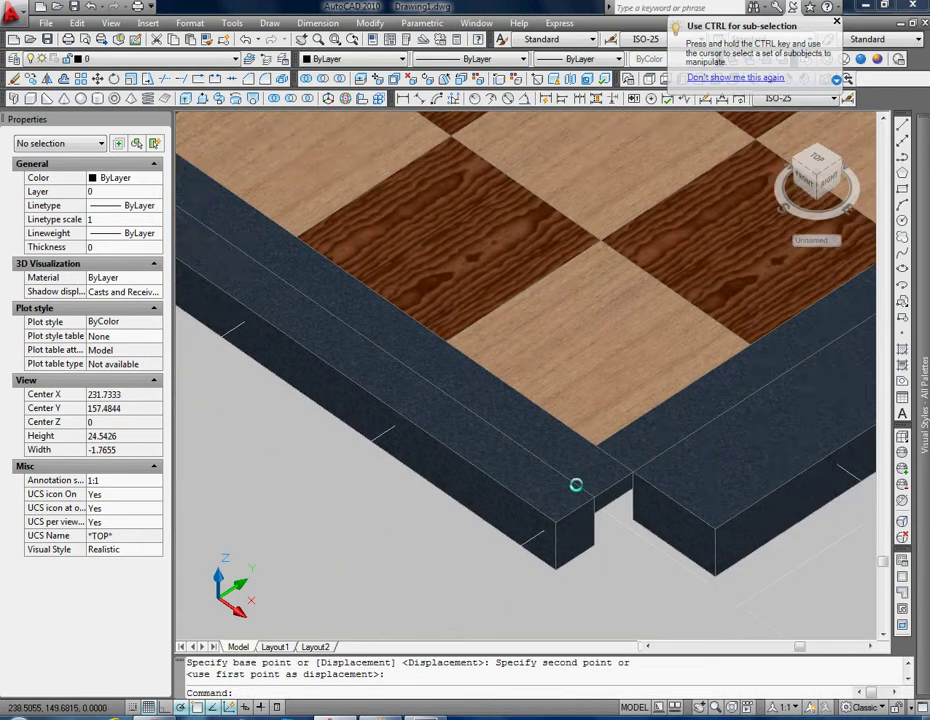
scroll(580, 485, "down", 4)
scroll(565, 495, "up", 1)
scroll(570, 515, "up", 2)
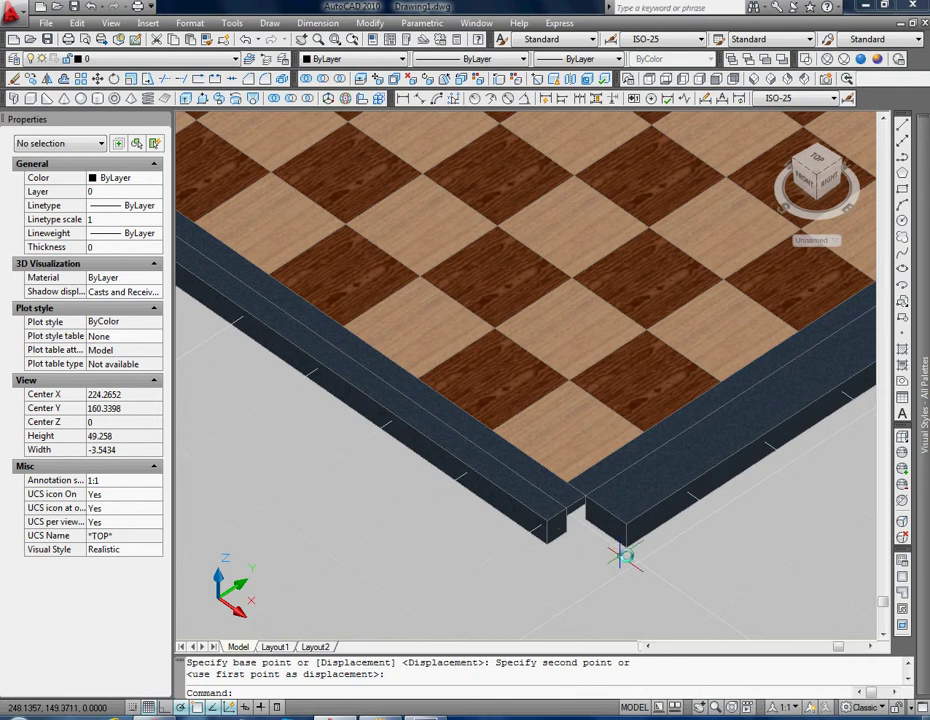
Set the left rim strip's width to 5.4662 in Properties
left_click(650, 492)
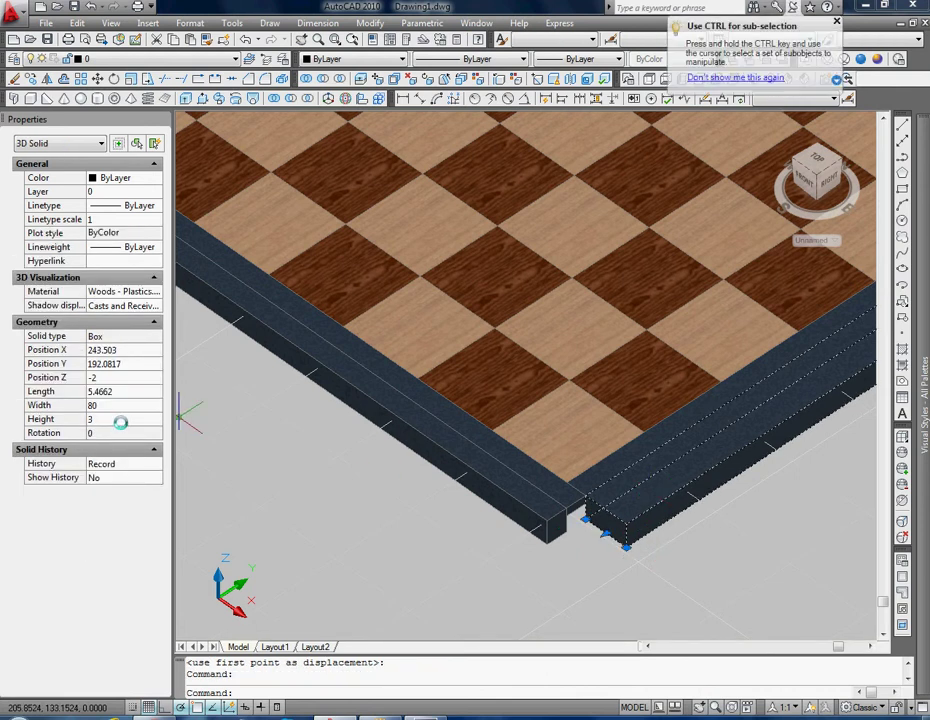
left_click(120, 392)
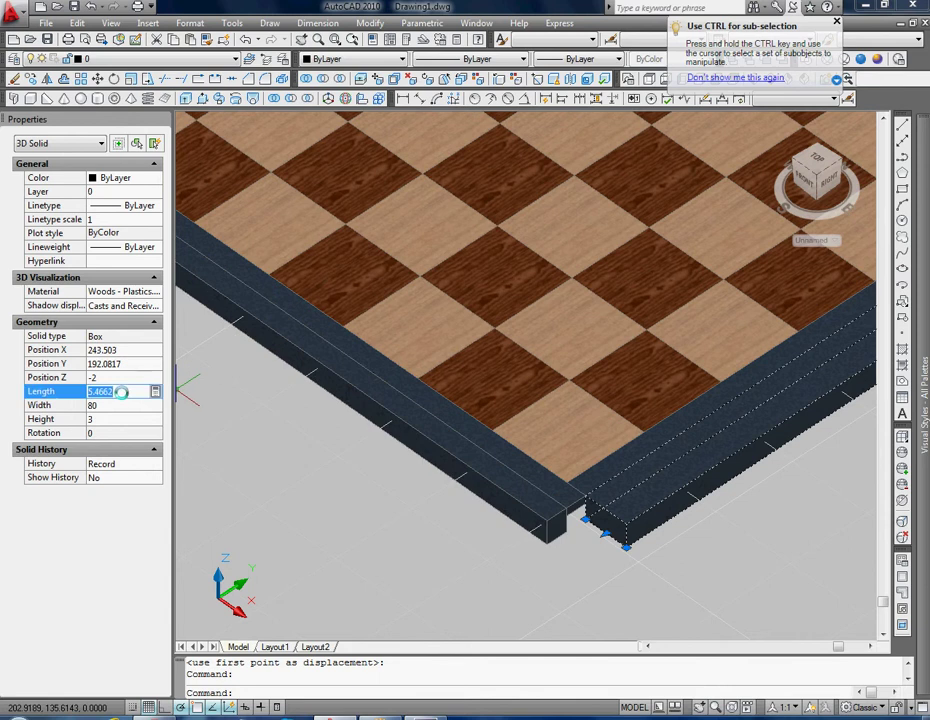
key("Escape")
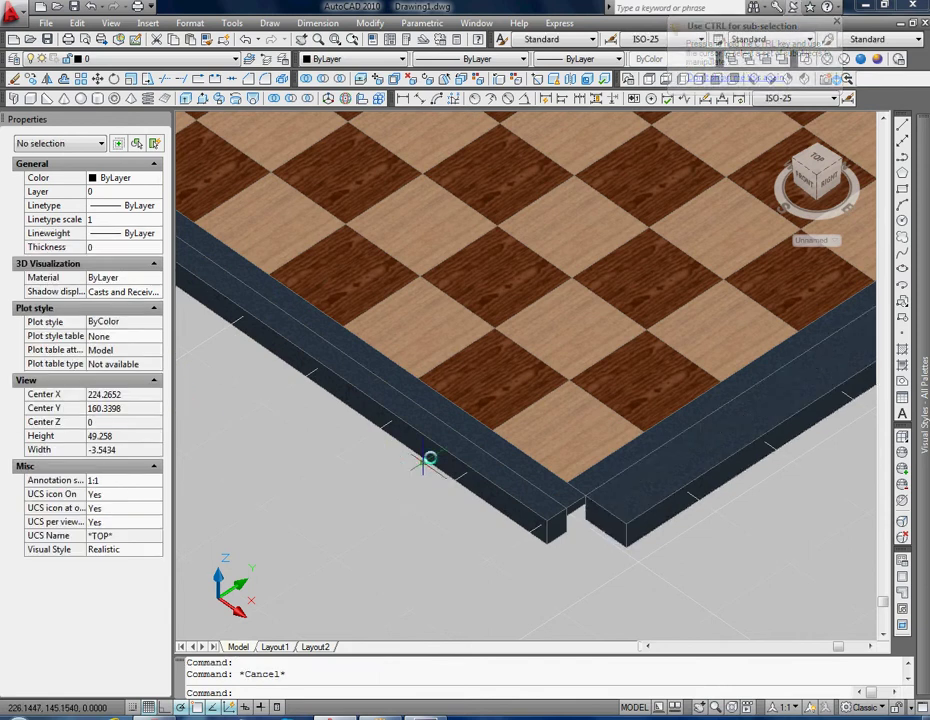
left_click(445, 502)
left_click(117, 405)
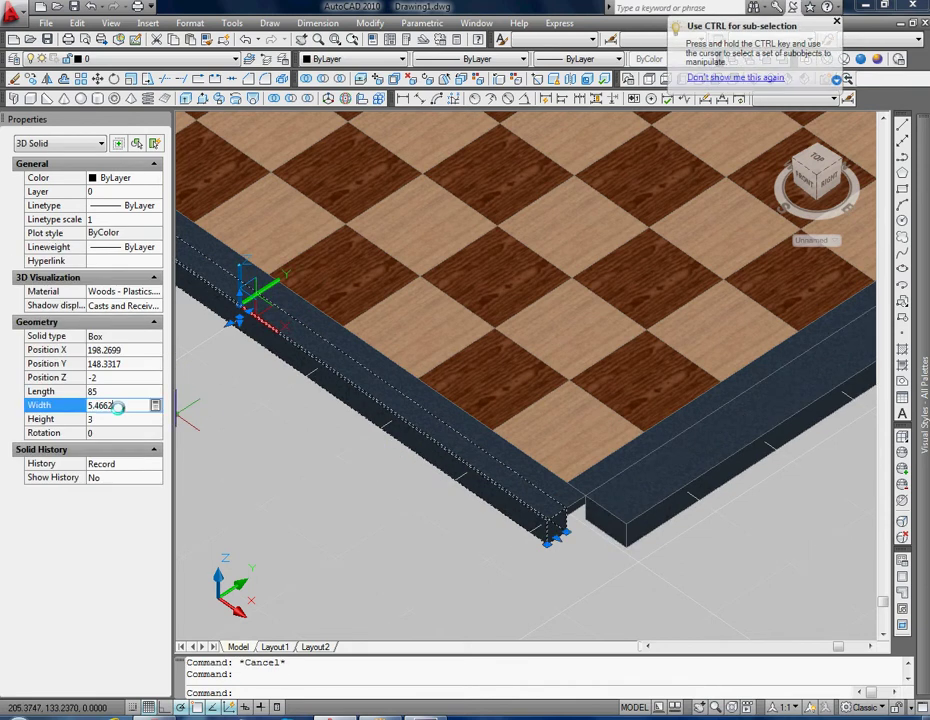
key("Tab")
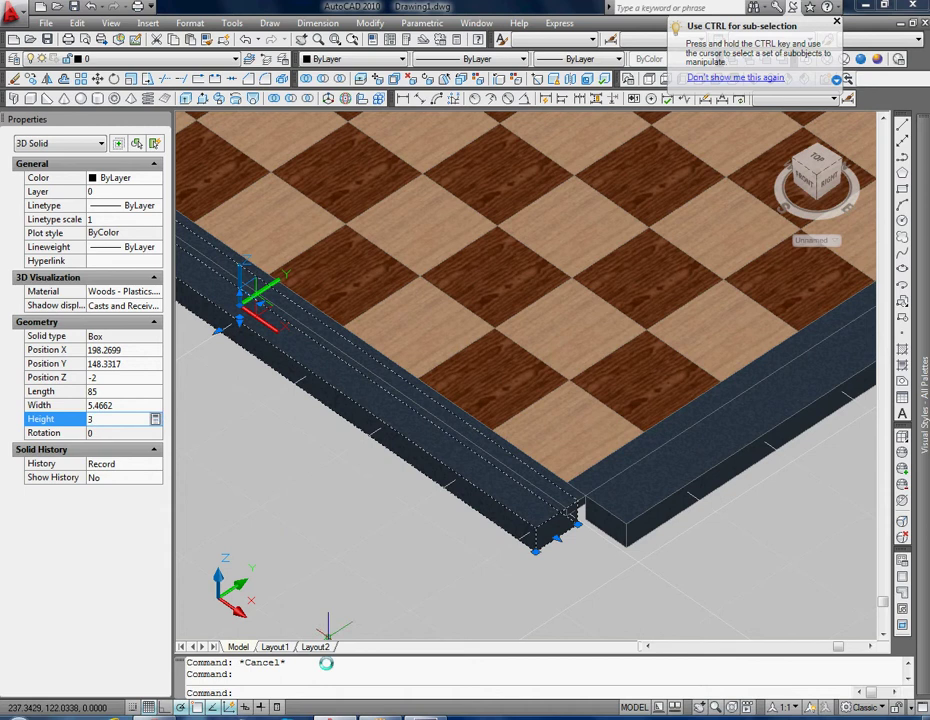
Move the widened strip flush against the board edge
type("move")
key("Return")
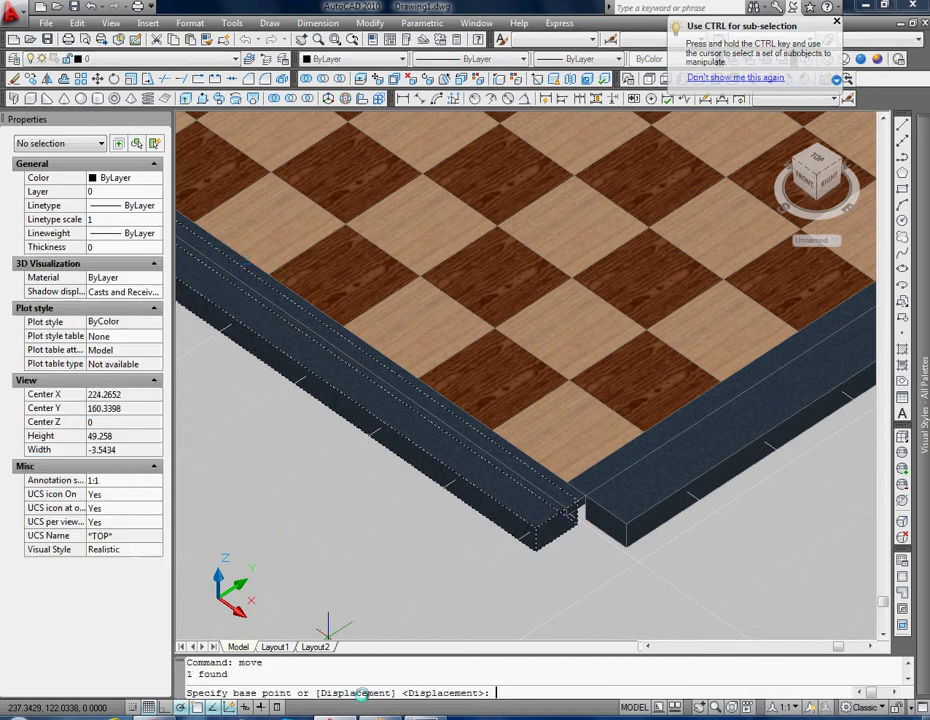
left_click(579, 502)
scroll(552, 515, "up", 5)
scroll(556, 500, "up", 3)
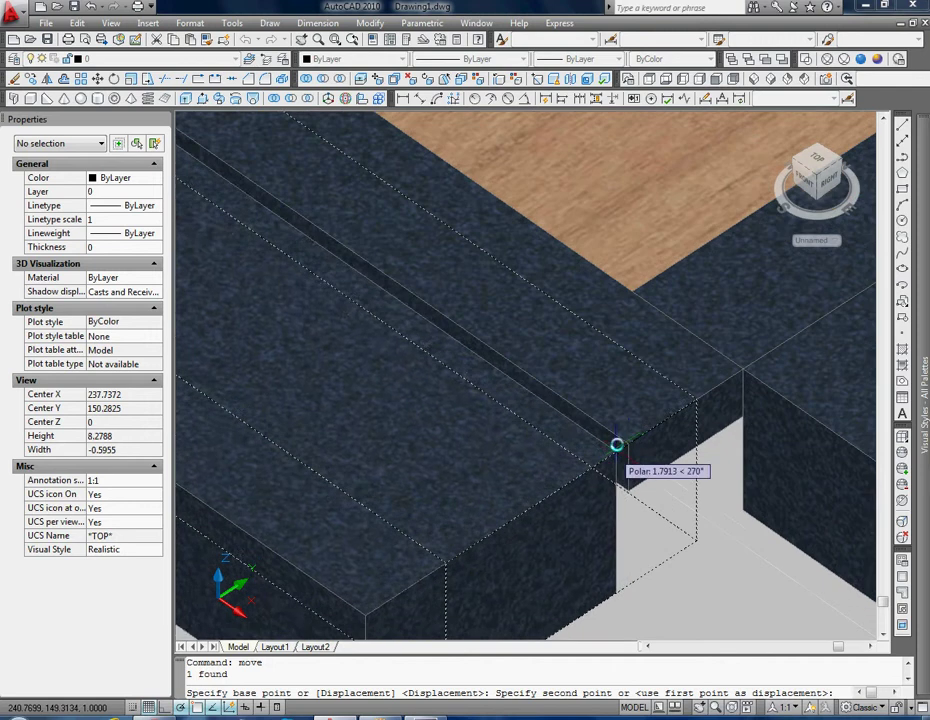
left_click(624, 441)
scroll(627, 470, "down", 8)
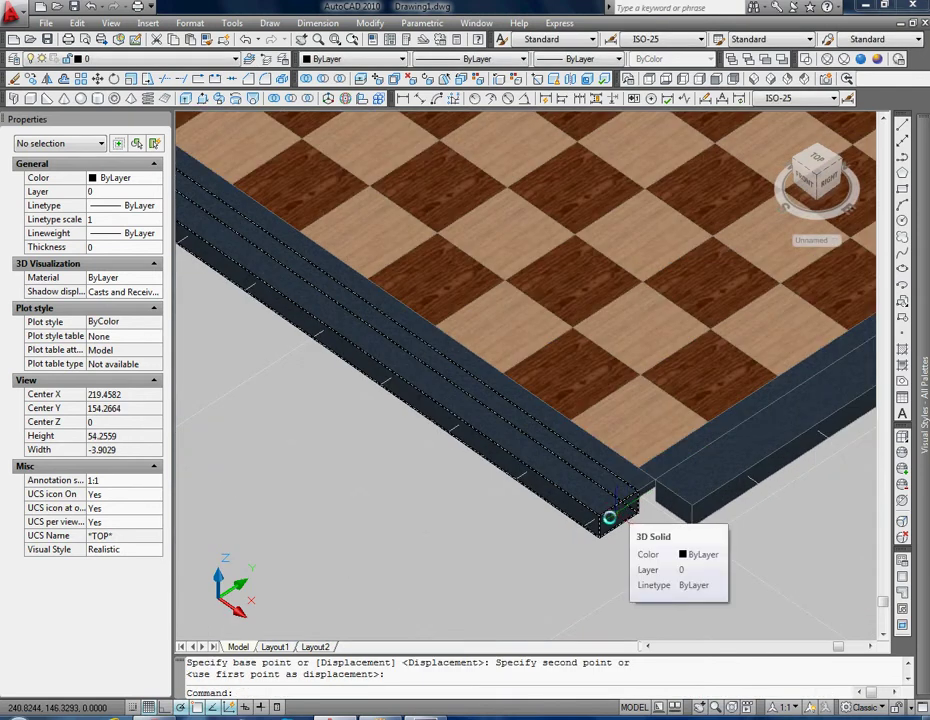
Stretch the front rim strip's end to meet the board corner
middle_click_drag(617, 512, 607, 526, "shift")
left_click(600, 525)
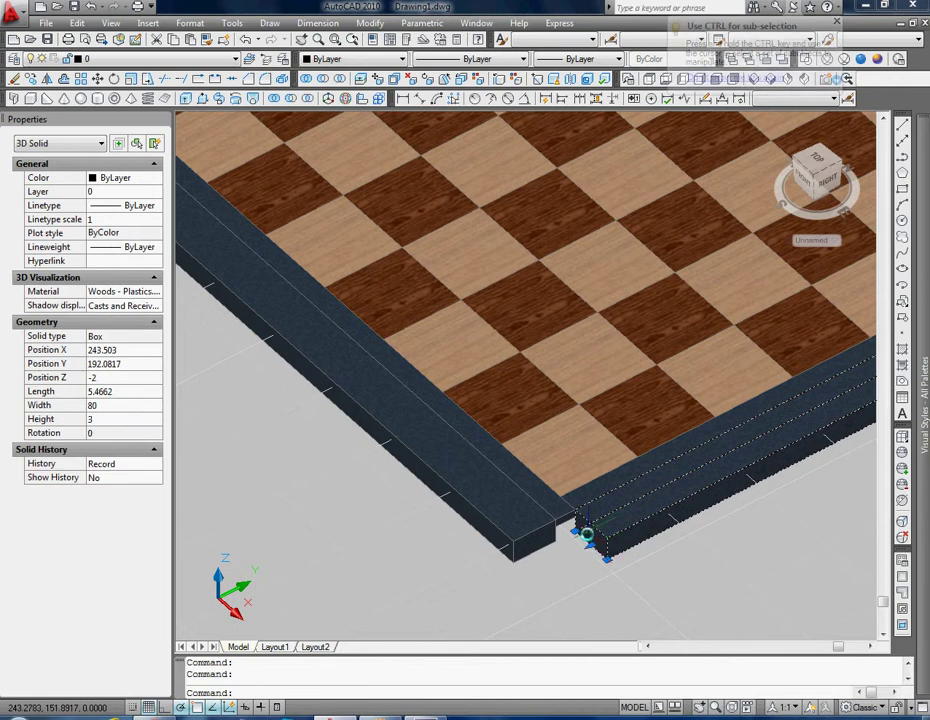
left_click(590, 546)
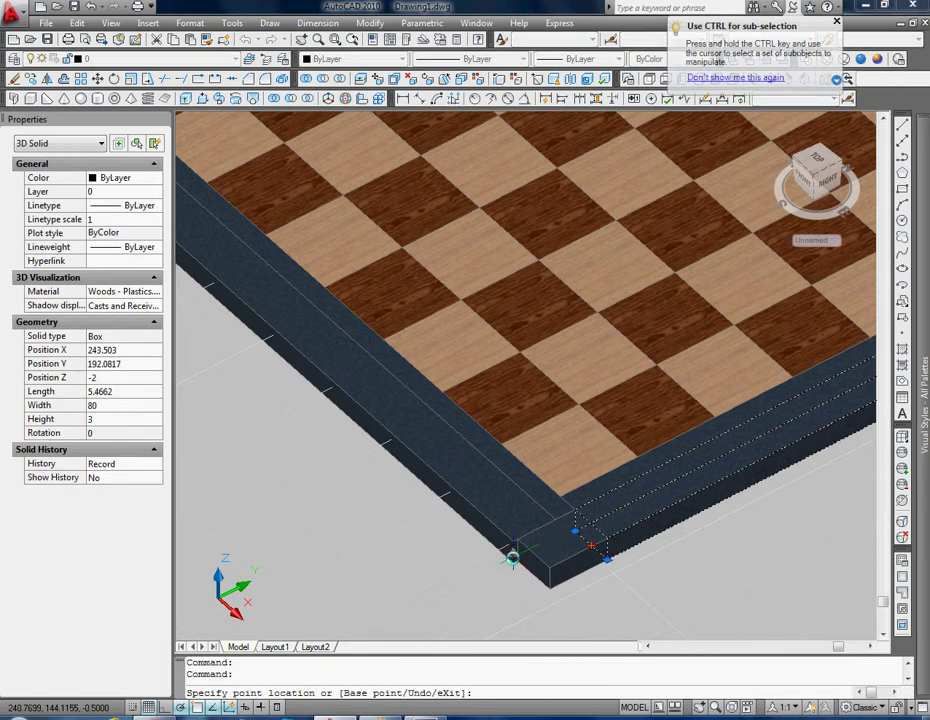
left_click(510, 562)
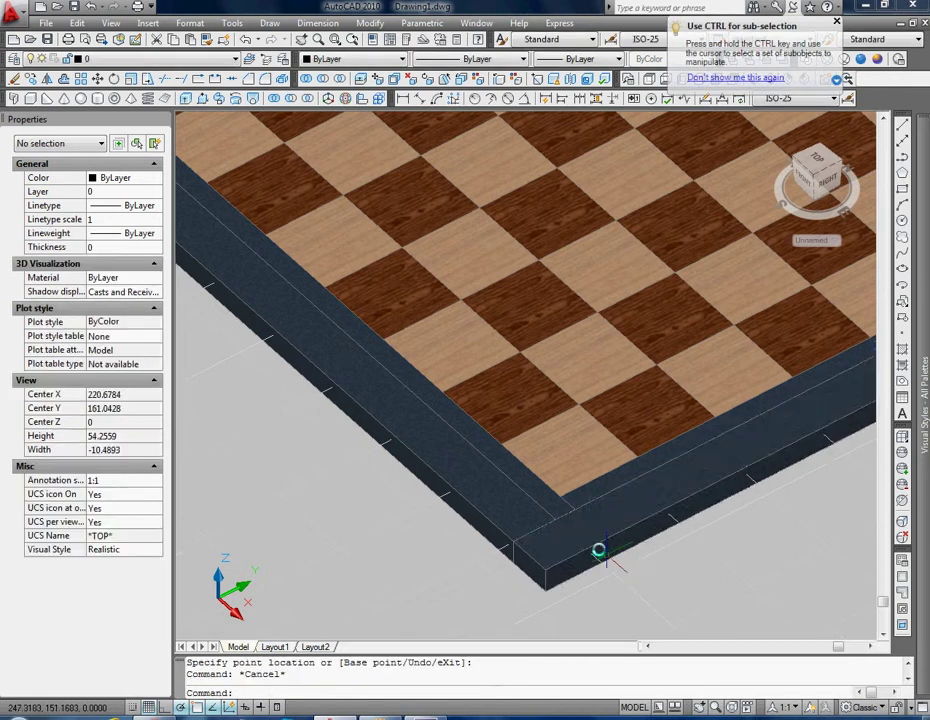
key("Escape")
scroll(580, 537, "down", 5)
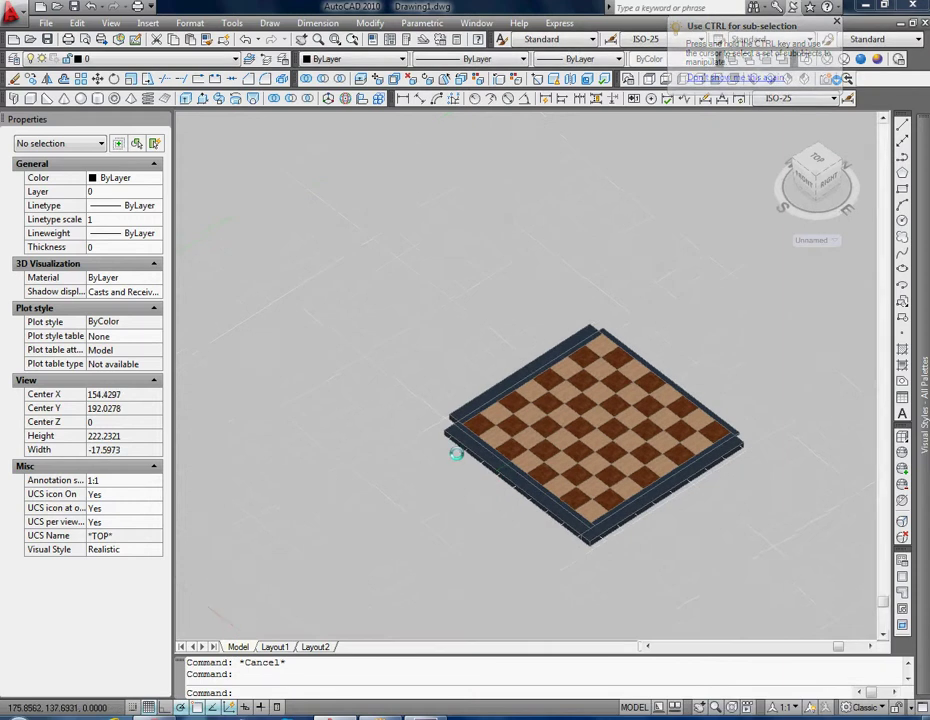
scroll(421, 357, "up", 5)
scroll(410, 330, "up", 2)
left_click(401, 300)
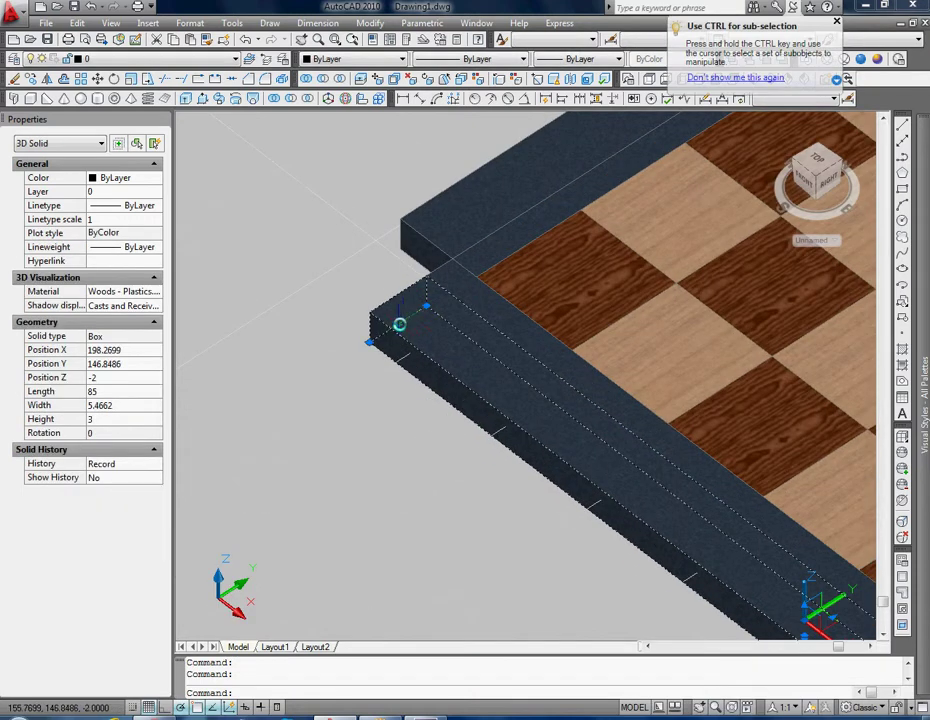
Stretch the remaining rim strip's end from 80 to 82.5 wide so its corner closes
left_click(399, 323)
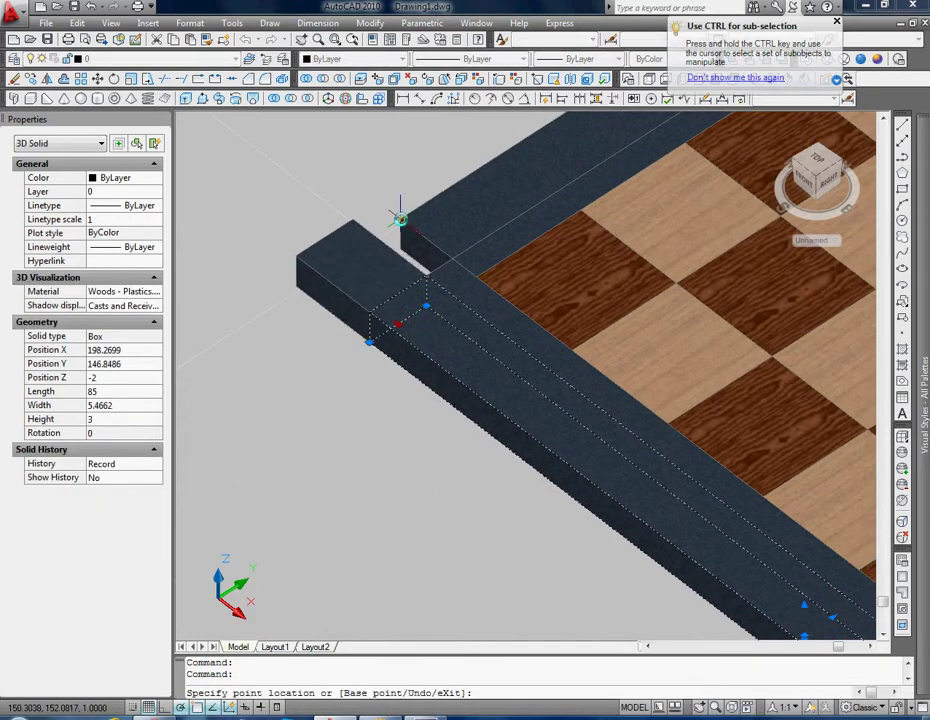
key("Escape")
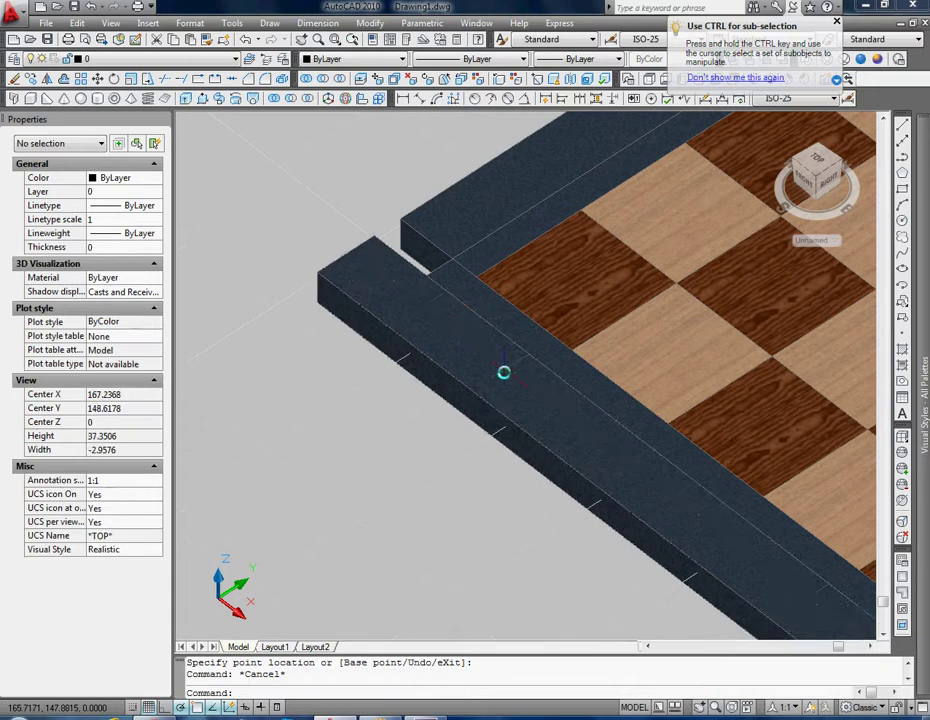
scroll(502, 374, "down", 3)
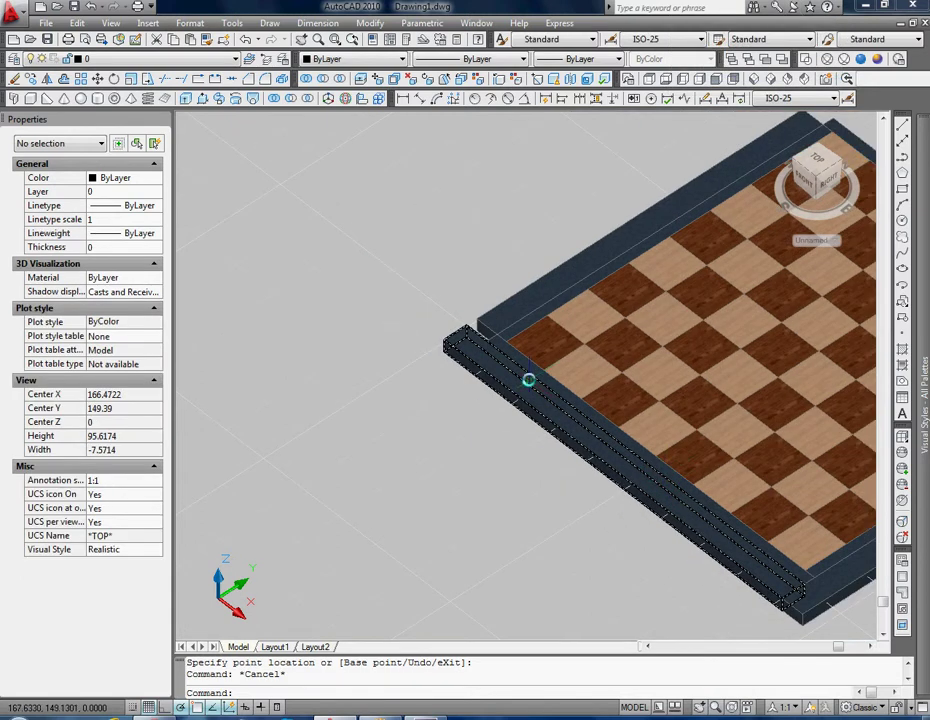
left_click(500, 344)
scroll(500, 344, "up", 2)
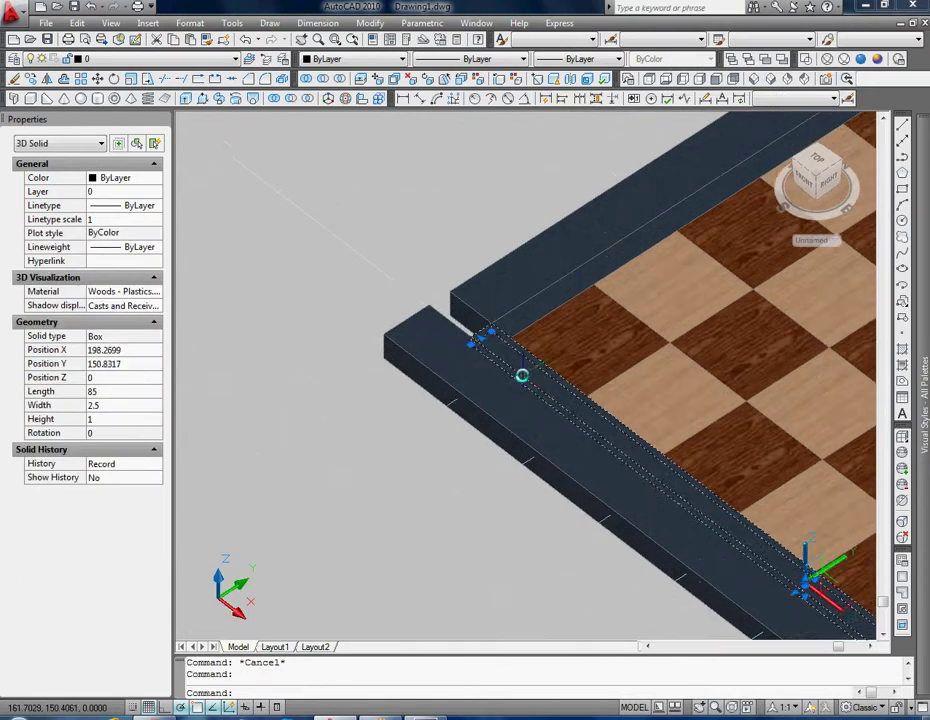
scroll(491, 357, "up", 4)
key("Escape")
left_click(397, 210)
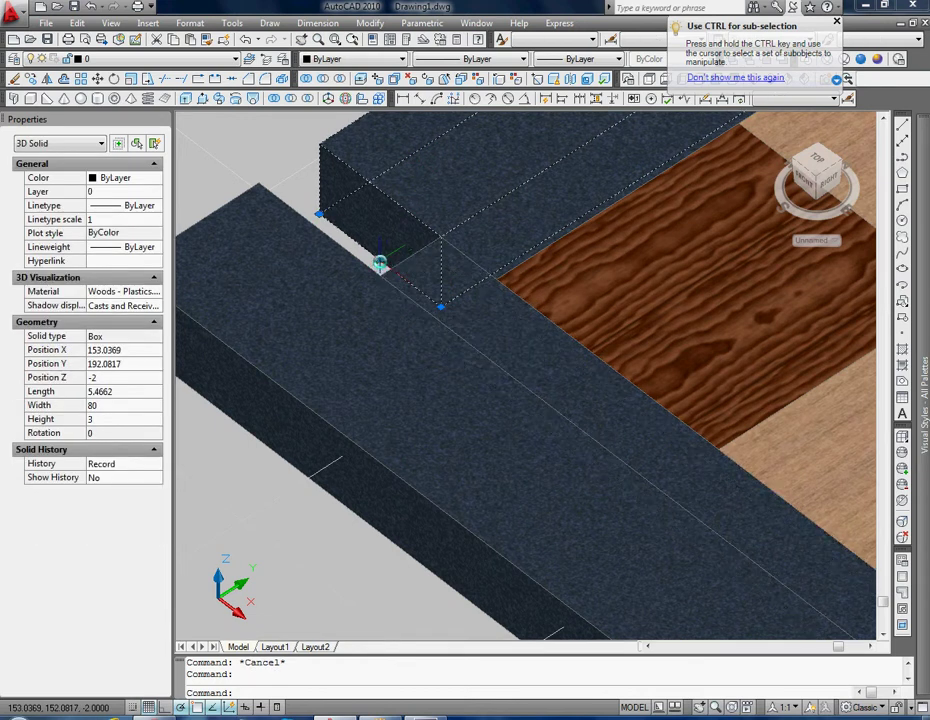
left_click(383, 266)
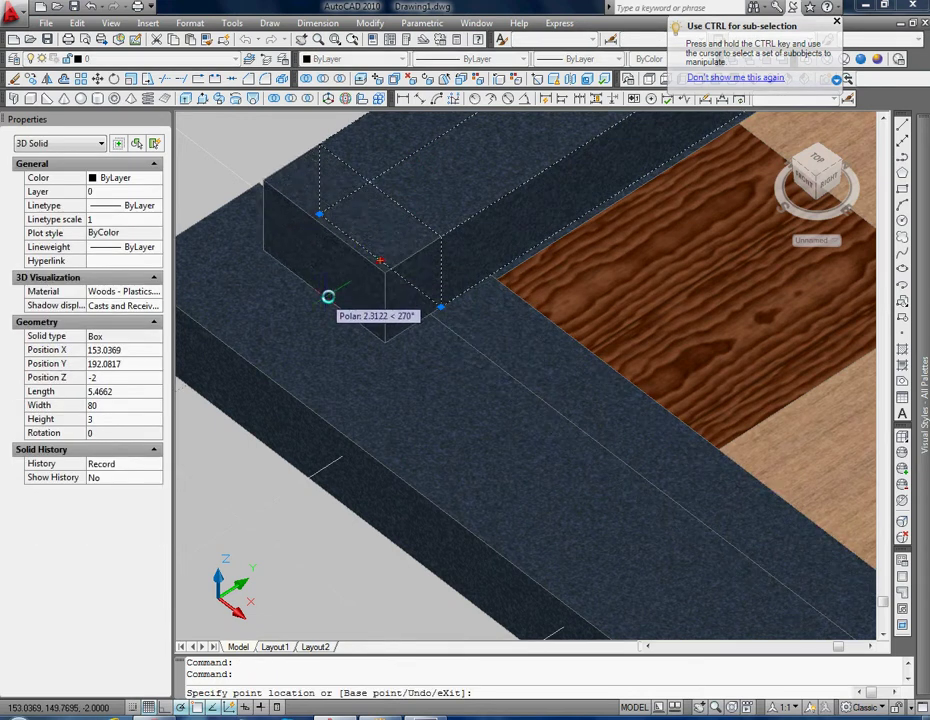
key("Escape")
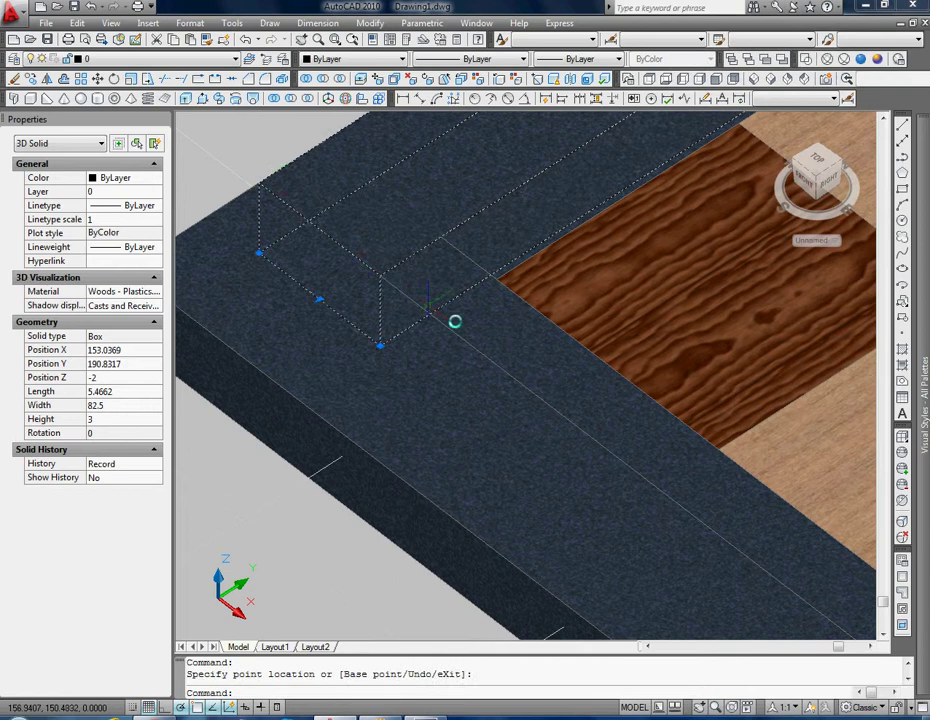
Pan, orbit and zoom out to view the whole framed board
scroll(511, 359, "down", 5)
scroll(544, 415, "up", 1)
scroll(449, 430, "up", 1)
middle_click_drag(449, 430, 446, 430)
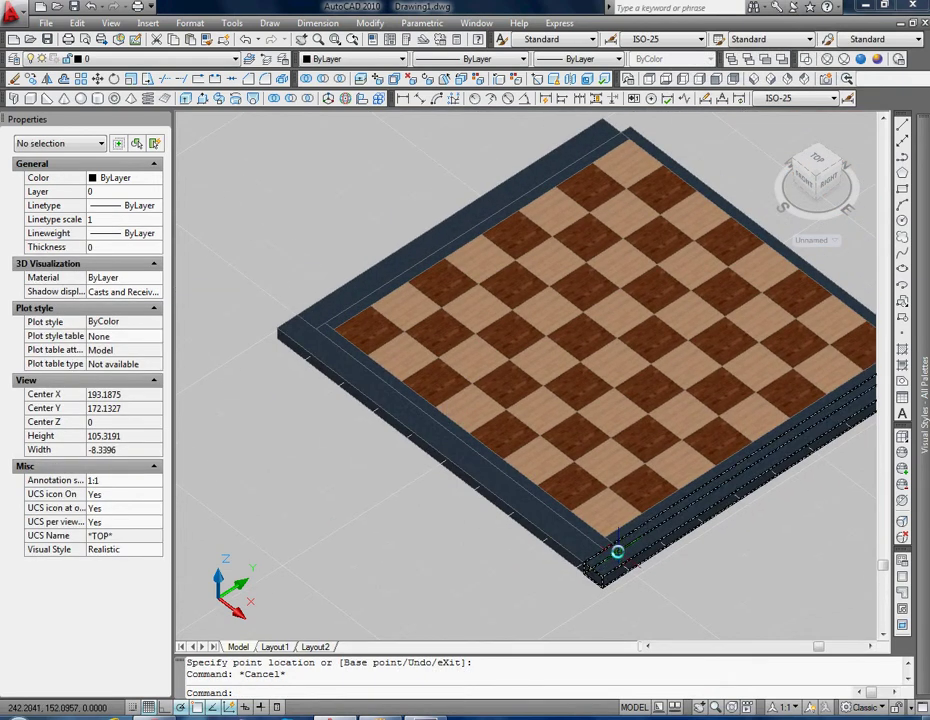
mouse_move(639, 529)
middle_mouse_down("shift")
mouse_move(592, 536)
mouse_move(471, 516)
middle_mouse_up("shift")
scroll(686, 535, "up", 3)
mouse_move(708, 462)
middle_mouse_down("shift")
mouse_move(608, 440)
mouse_move(548, 473)
mouse_move(563, 475)
middle_mouse_up("shift")
scroll(650, 430, "down", 3)
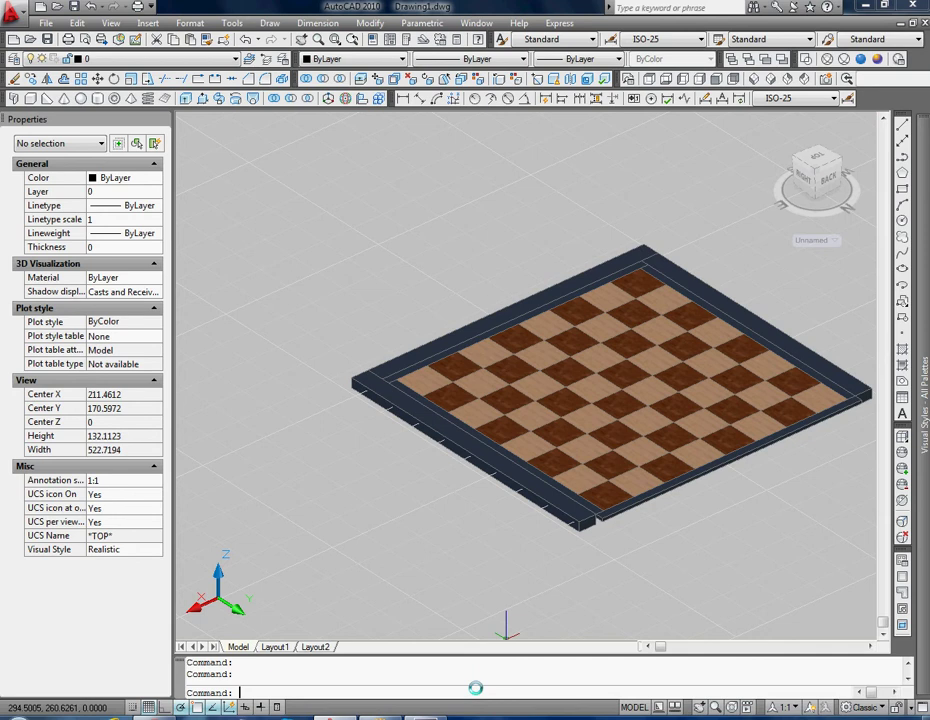
type("copy")
Copy the left dark border strip from its corner to the board's corner
key("Return")
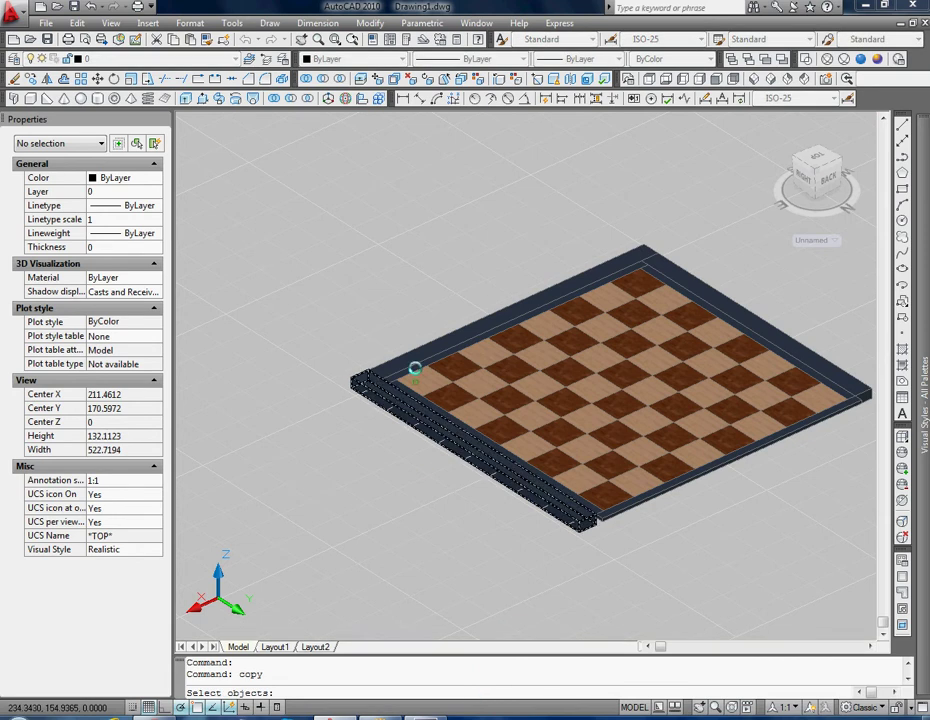
left_click(385, 366)
key("Return")
scroll(373, 413, "up", 3)
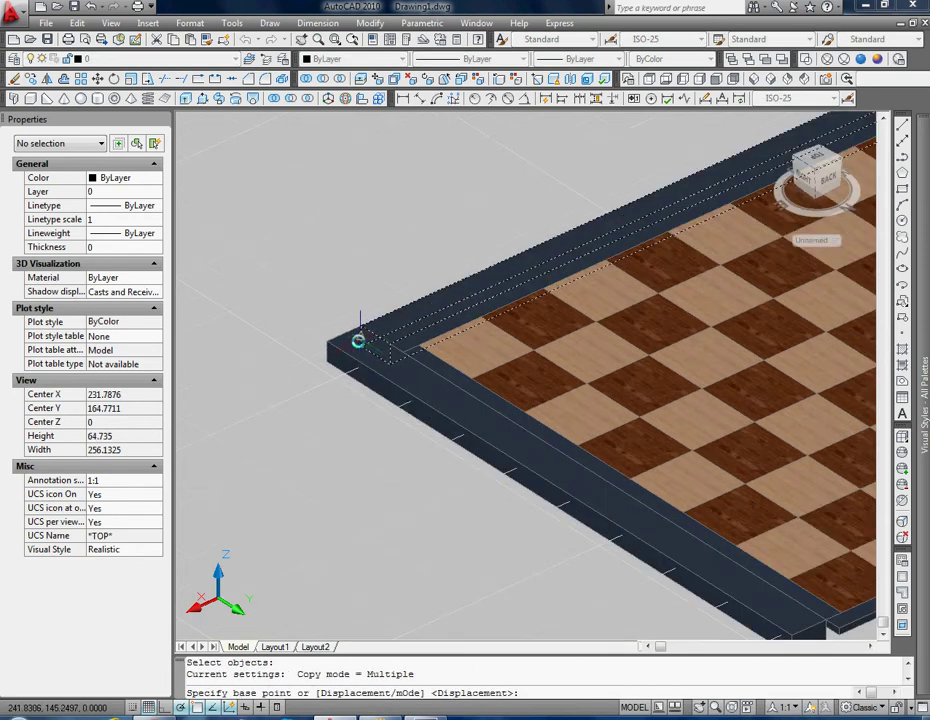
left_click(358, 344)
scroll(654, 535, "down", 1)
scroll(690, 540, "down", 2)
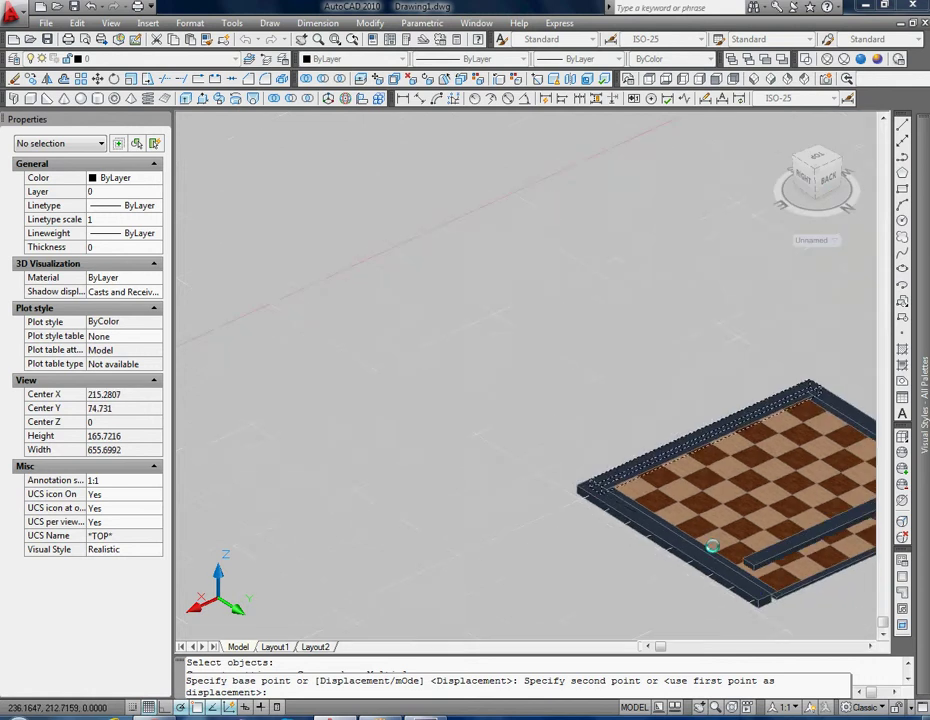
scroll(598, 508, "down", 2)
scroll(590, 490, "up", 5)
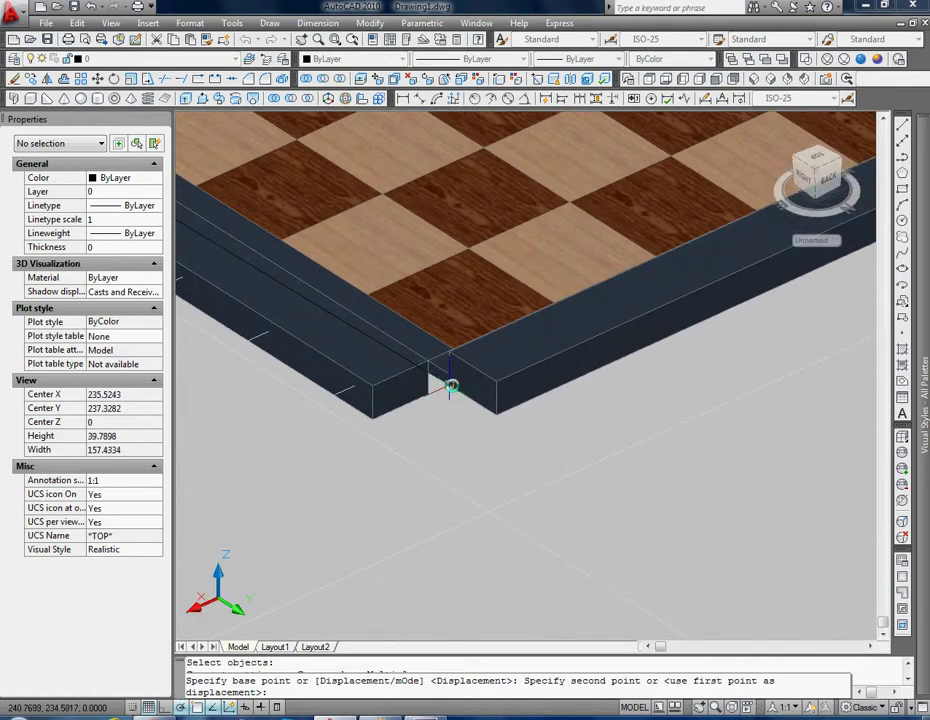
left_click(447, 384)
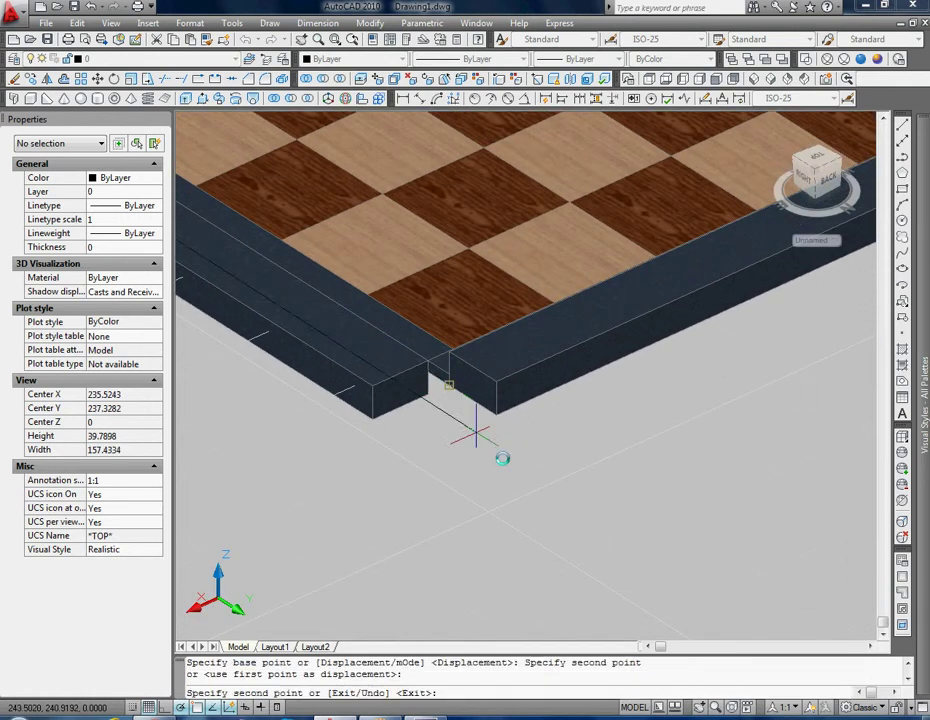
key("Escape")
Orbit the board to a different angle to reach the copied strip
scroll(510, 465, "down", 3)
mouse_move(515, 465)
middle_mouse_down("shift")
mouse_move(571, 469)
mouse_move(504, 469)
mouse_move(512, 584)
middle_mouse_up("shift")
scroll(515, 460, "up", 2)
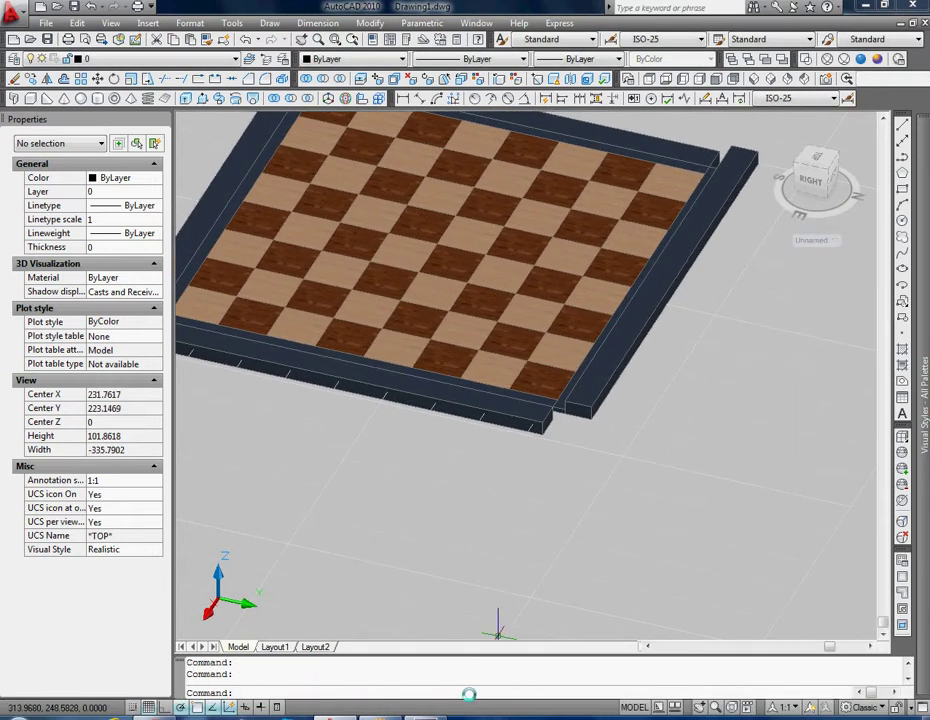
type("move")
key("Return")
Move the copied strip so it snaps onto the frame's corner endpoint
left_click(590, 403)
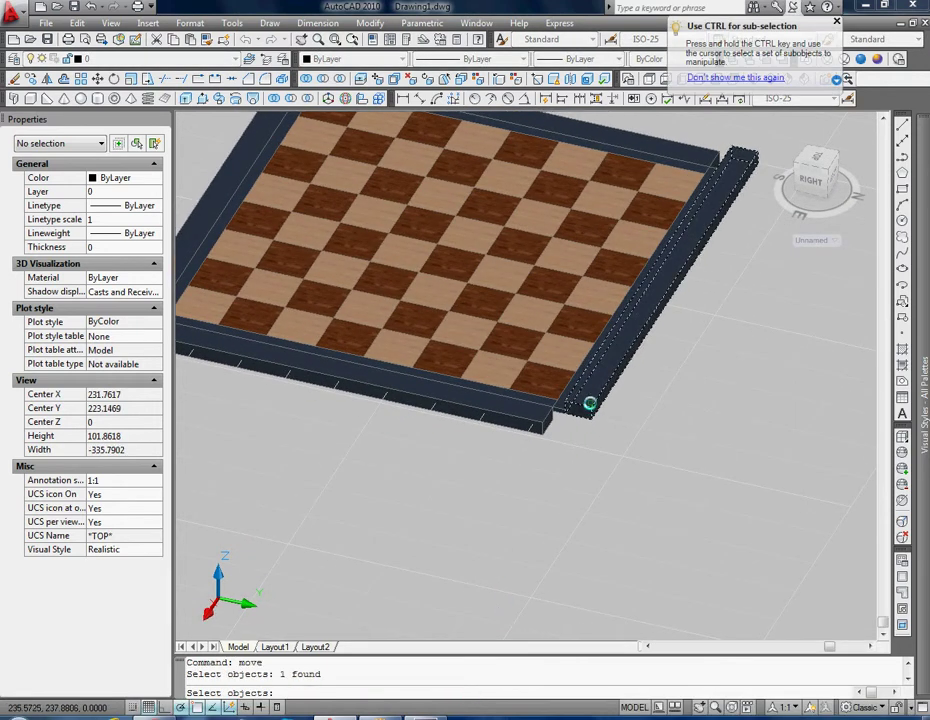
left_click(568, 400)
scroll(490, 245, "up", 5)
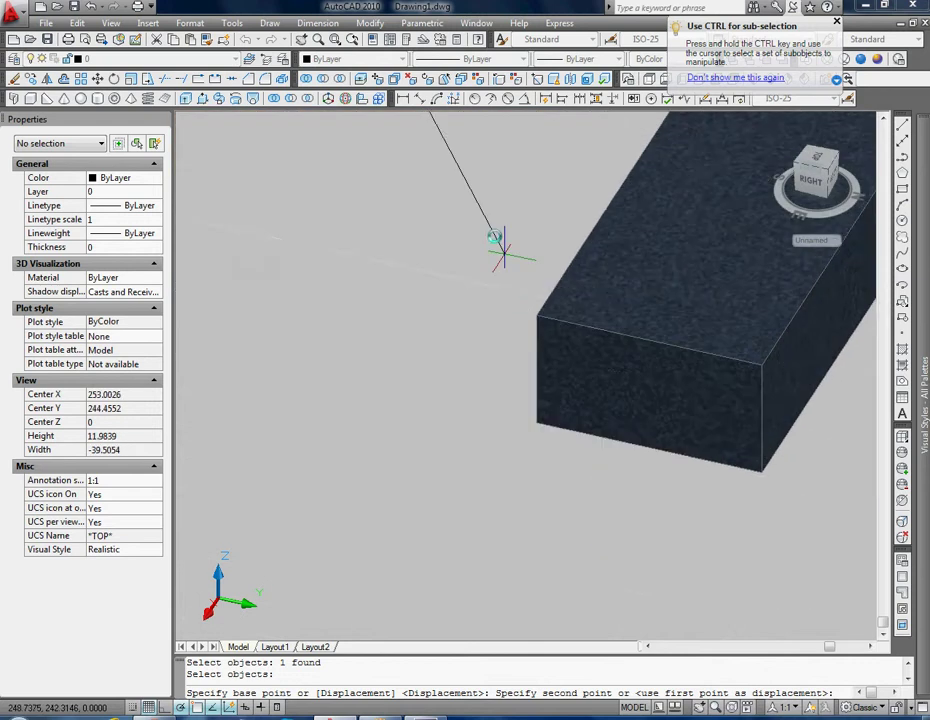
middle_click_drag(513, 452, 367, 181)
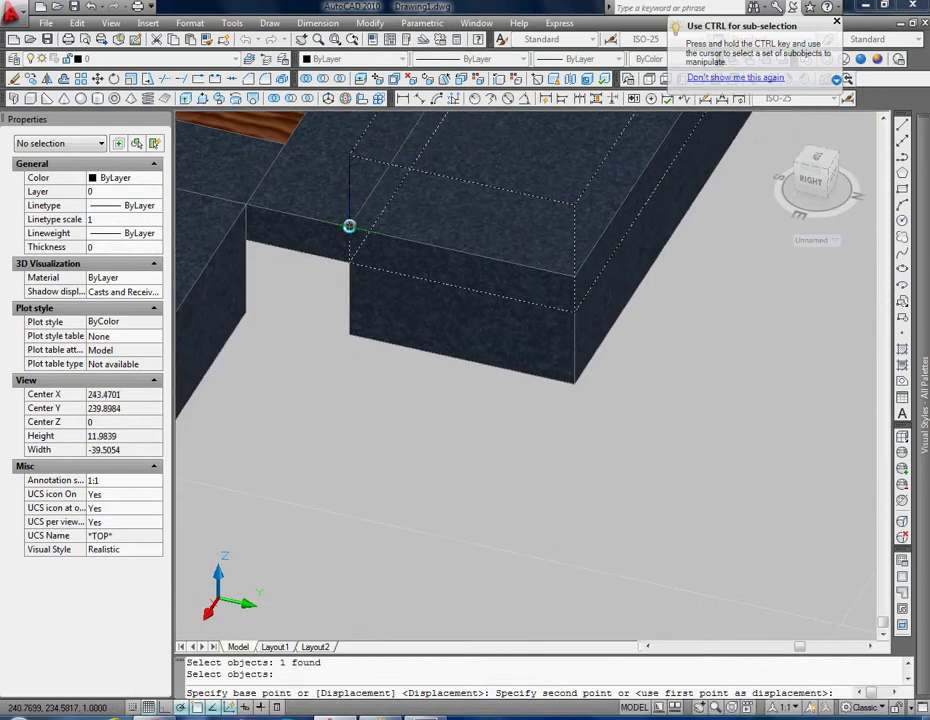
left_click(349, 224)
scroll(503, 354, "down", 4)
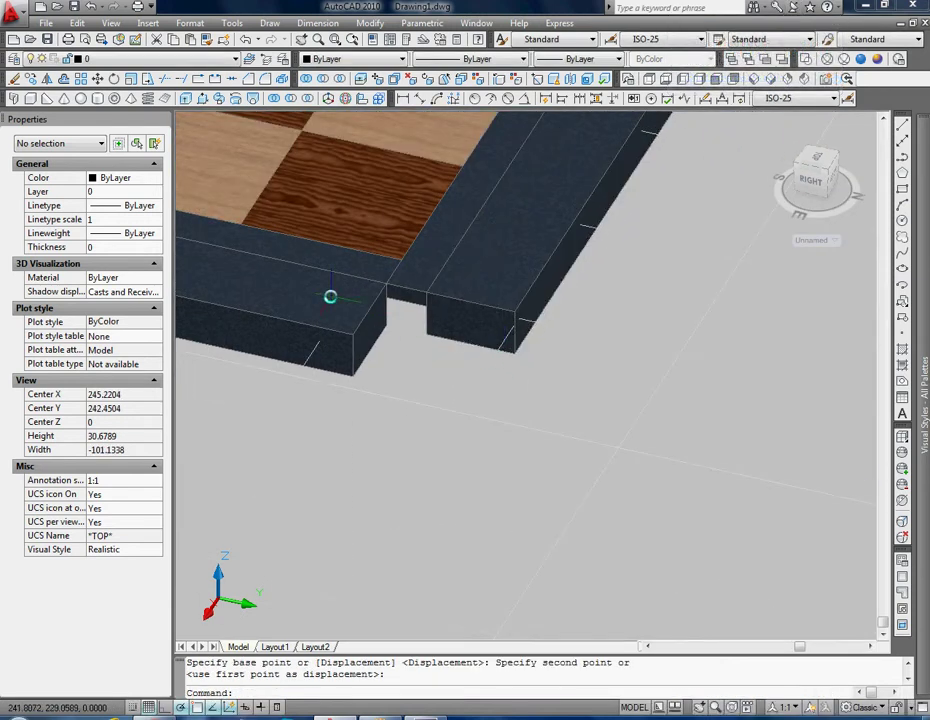
Stretch the side border strip's end to 95.9324 wide so the frame closes
left_click(365, 316)
left_click(372, 348)
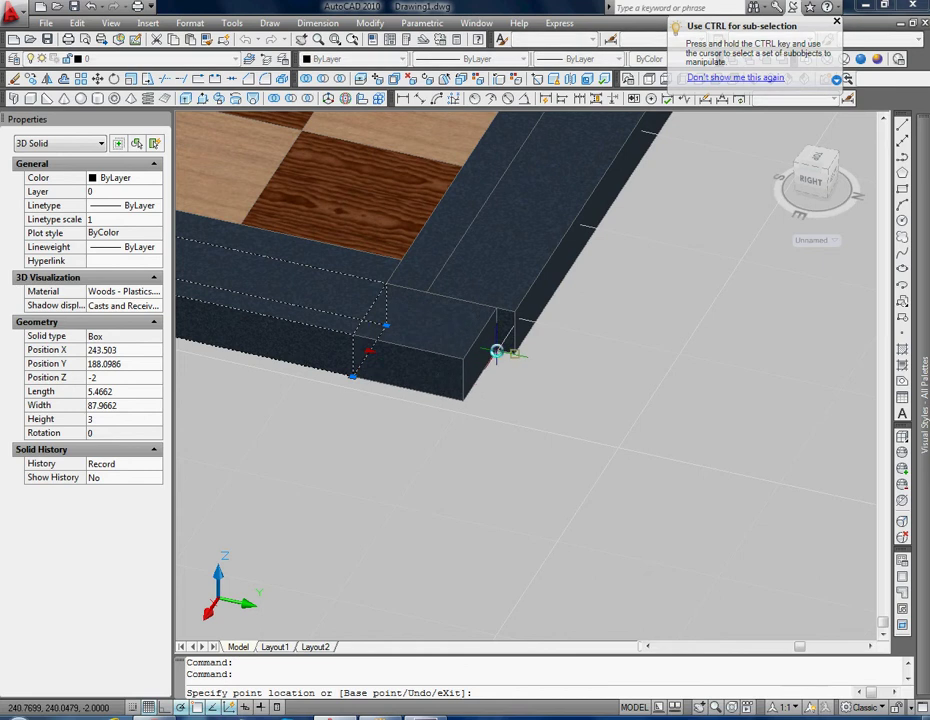
scroll(516, 355, "down", 3)
scroll(513, 374, "down", 3)
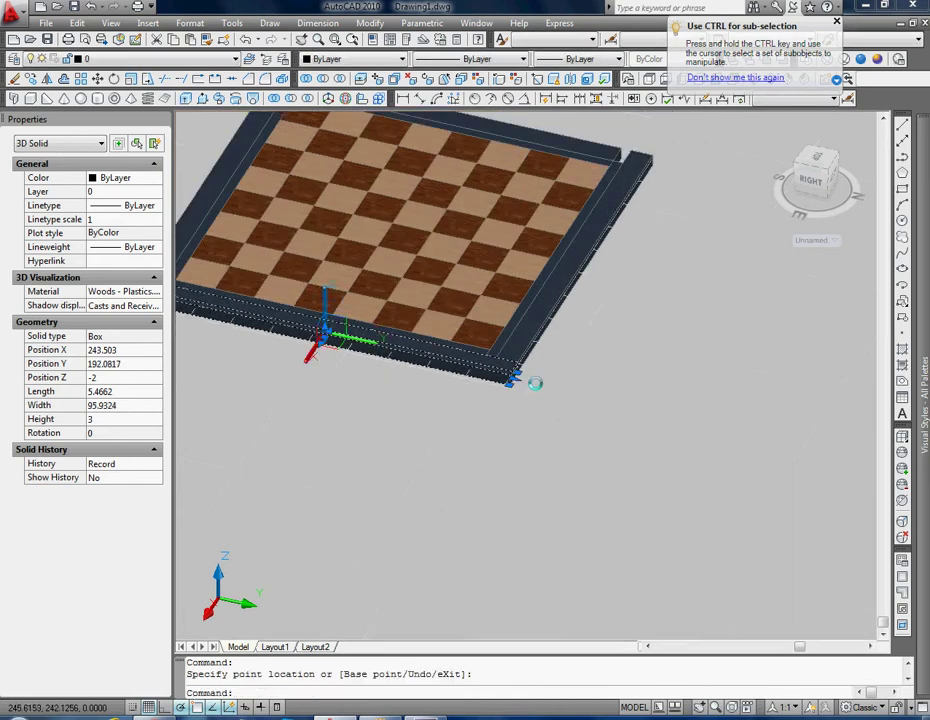
mouse_move(550, 386)
middle_mouse_down("shift")
mouse_move(482, 451)
mouse_move(421, 473)
middle_mouse_up("shift")
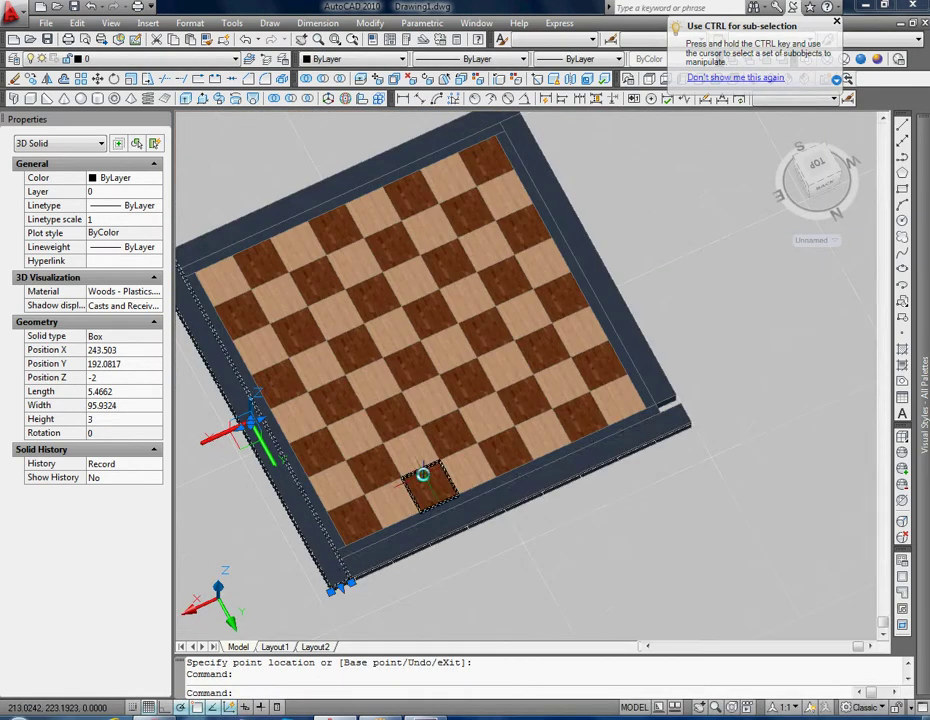
scroll(665, 386, "up", 5)
Pick a second strip's corner grip, cancel without changes, and orbit overhead
left_click(665, 390)
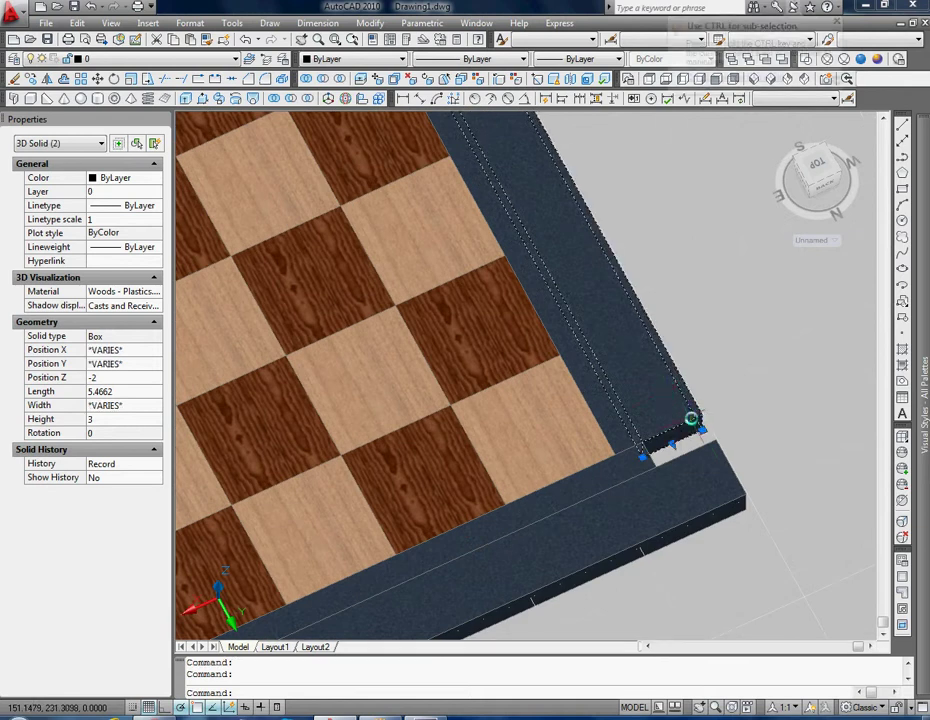
left_click(703, 430)
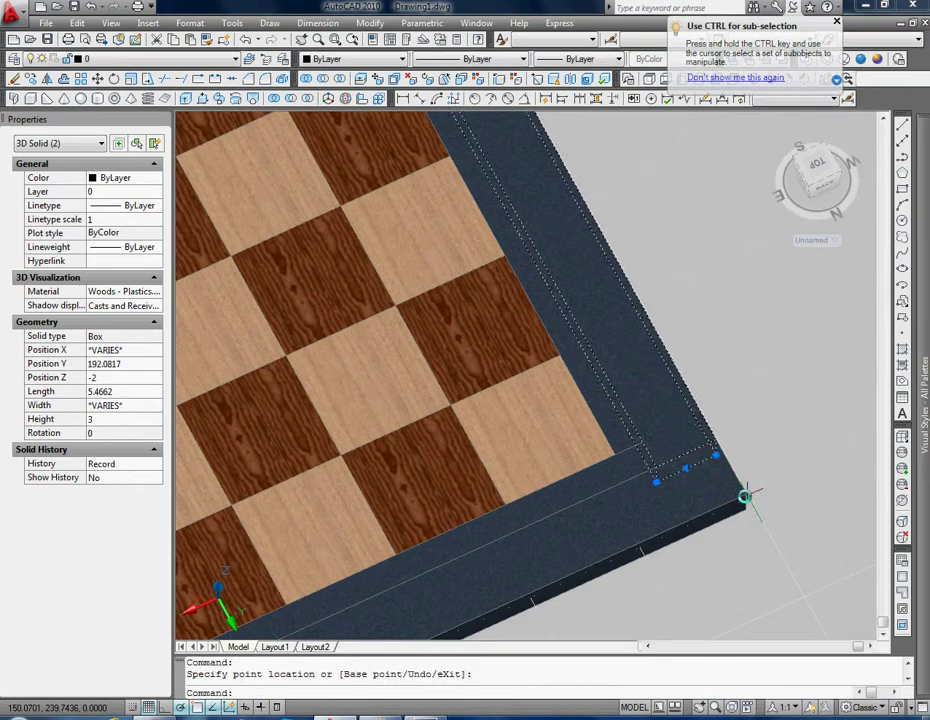
key("Escape")
scroll(712, 558, "down", 4)
scroll(619, 482, "down", 2)
middle_click_drag(597, 481, 597, 481, "shift")
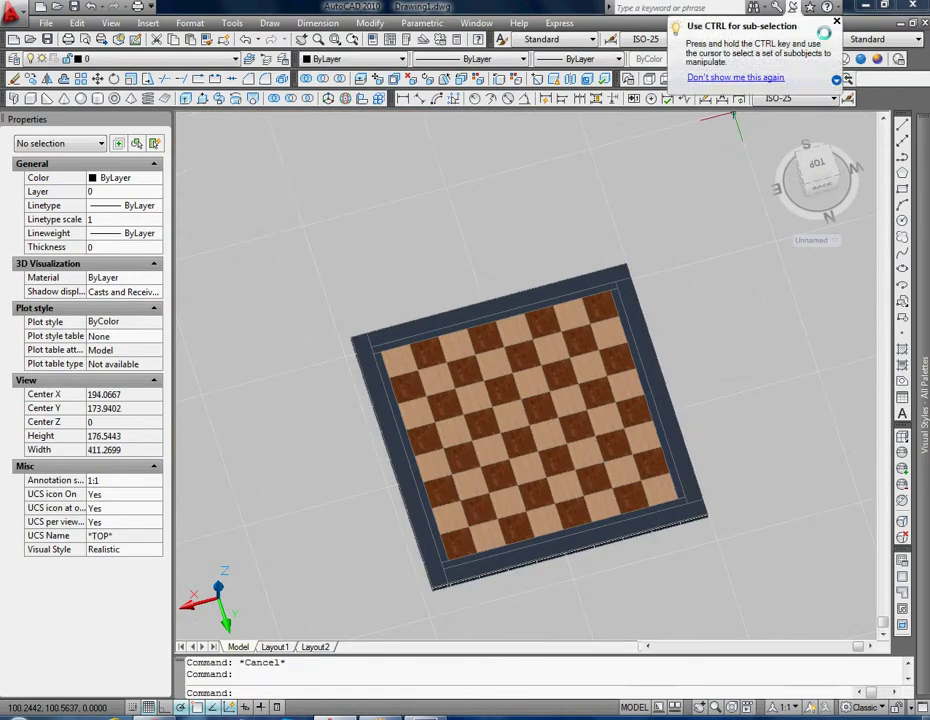
Switch to Top view and apply Cherry wood to the top, right, bottom and left rim strips
left_click(650, 78)
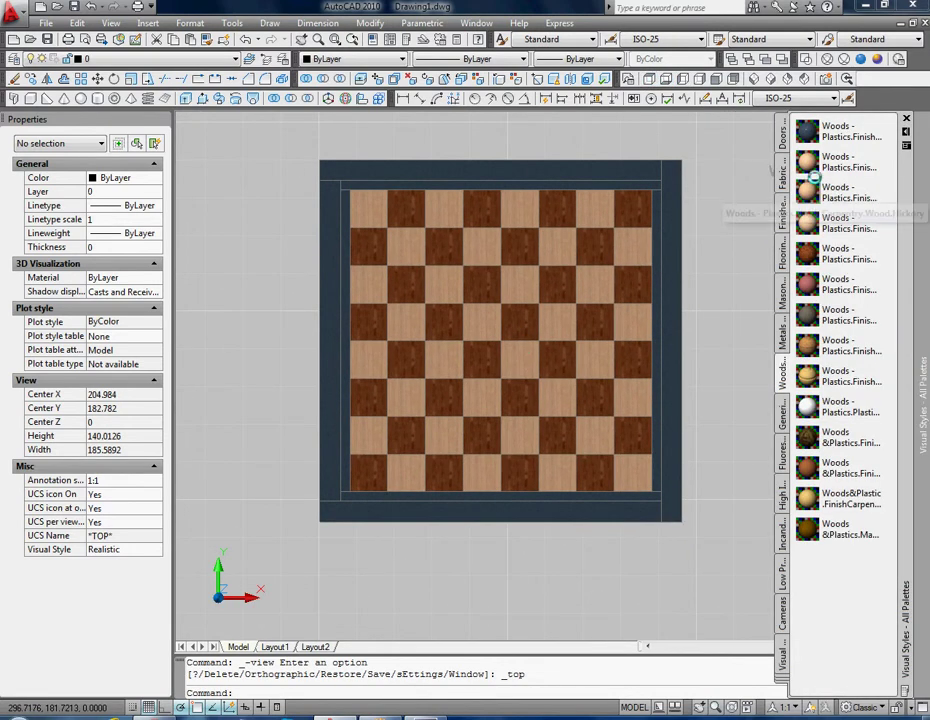
left_click_drag(808, 162, 595, 208)
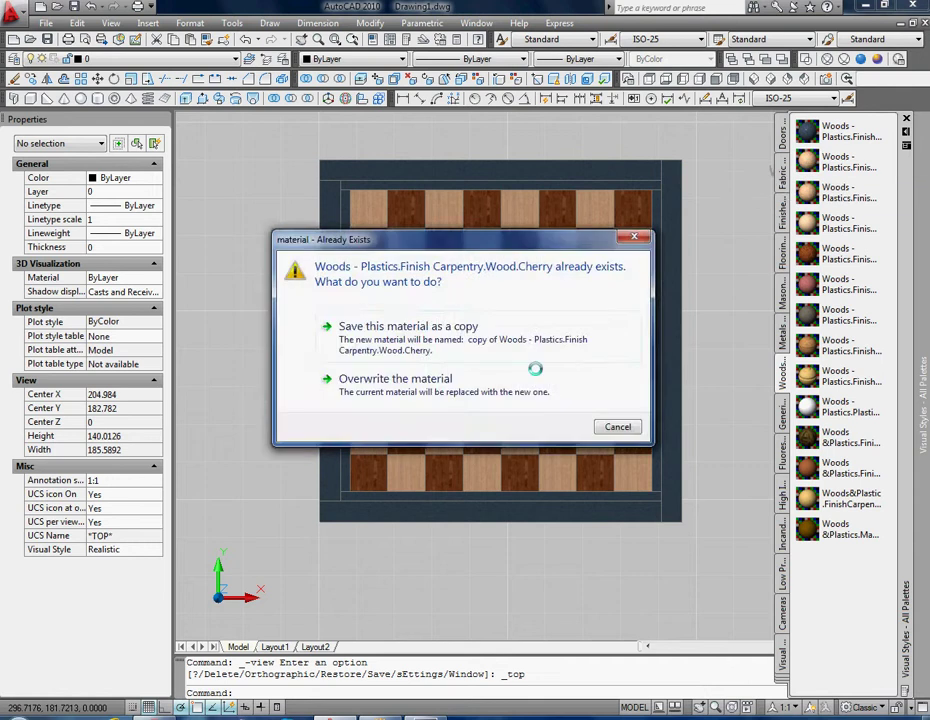
left_click(535, 372)
left_click(611, 168)
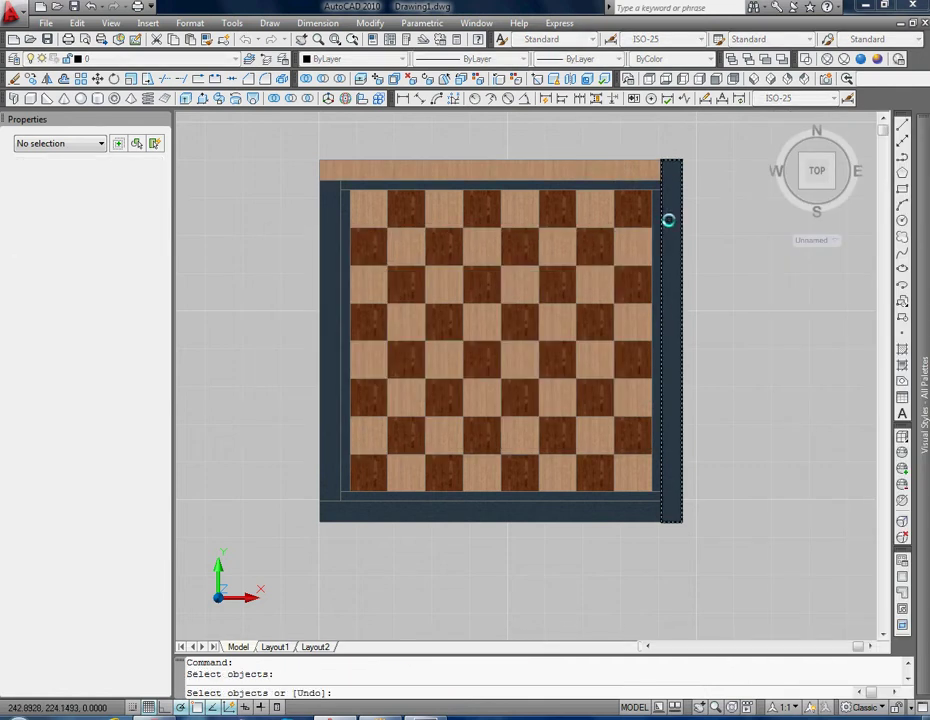
left_click(665, 245)
left_click(570, 520)
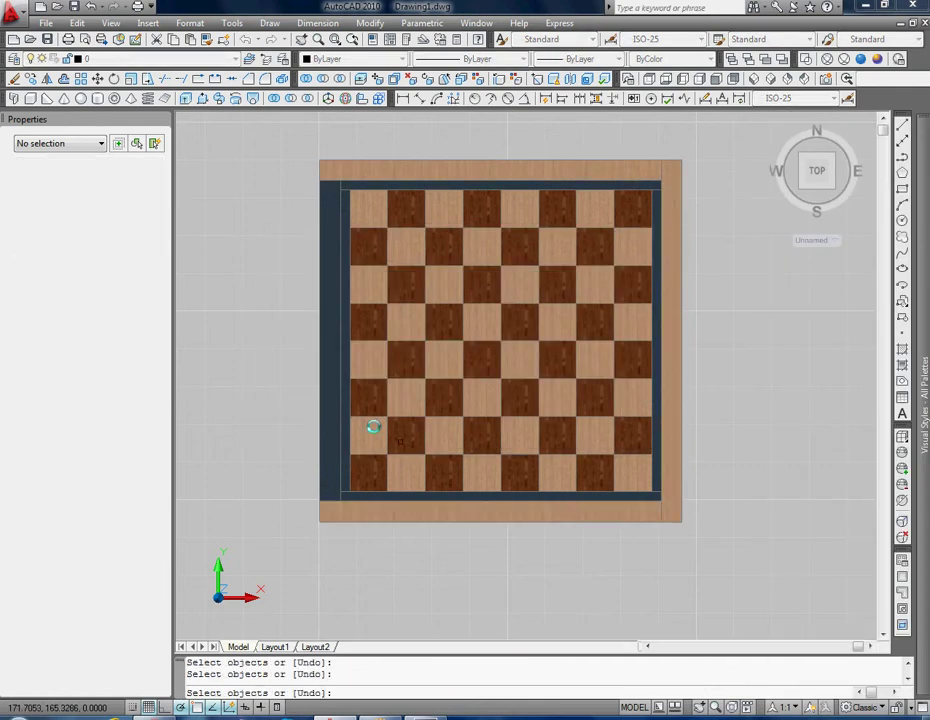
left_click(333, 364)
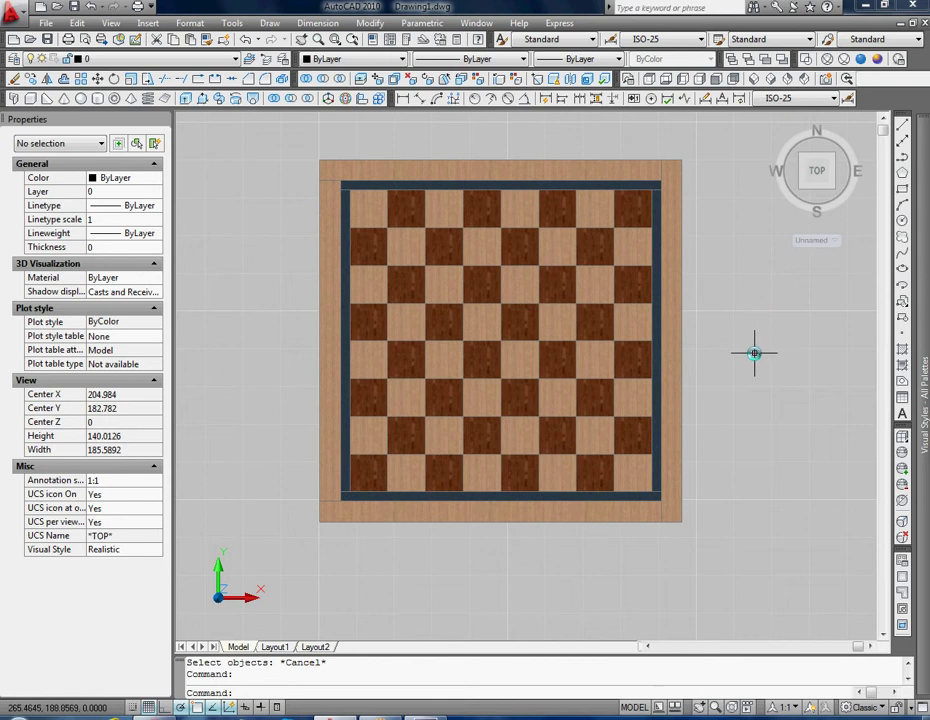
key("Escape")
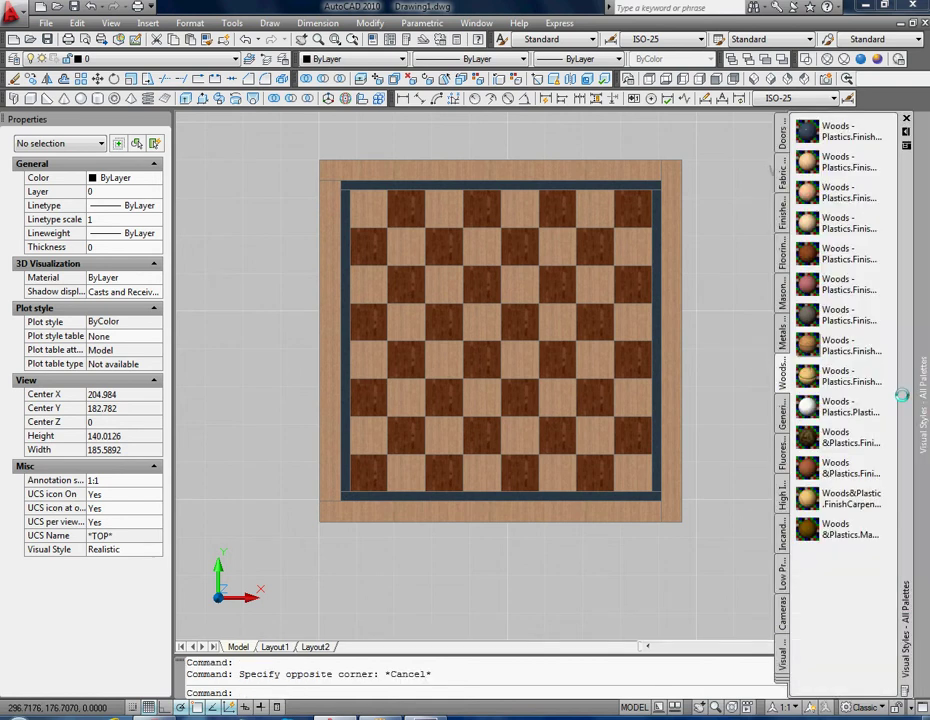
left_click_drag(768, 345, 672, 336)
left_click(498, 386)
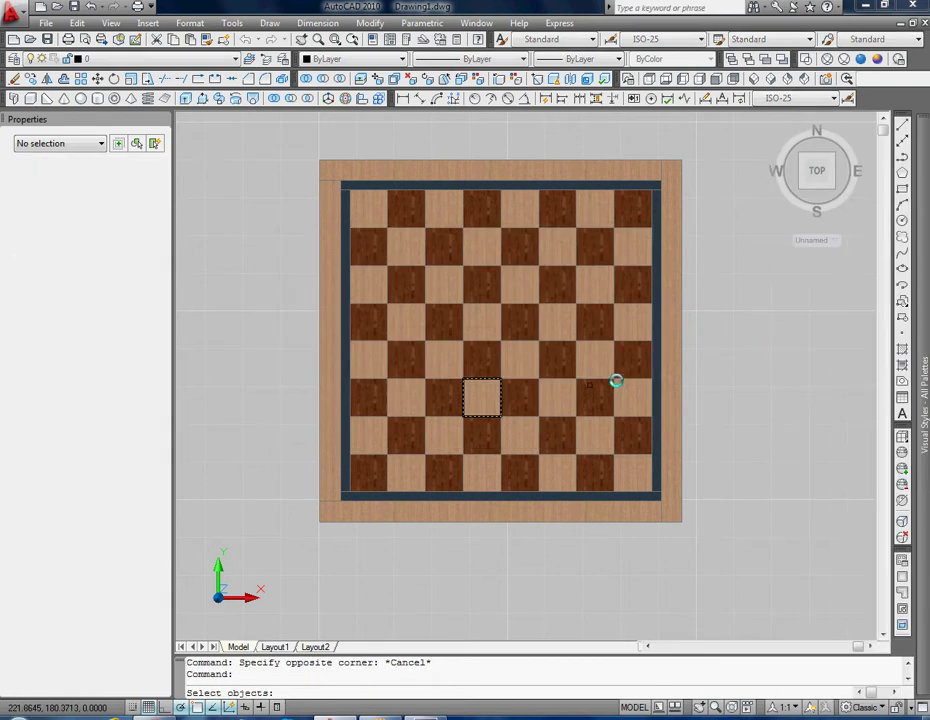
left_click(678, 335)
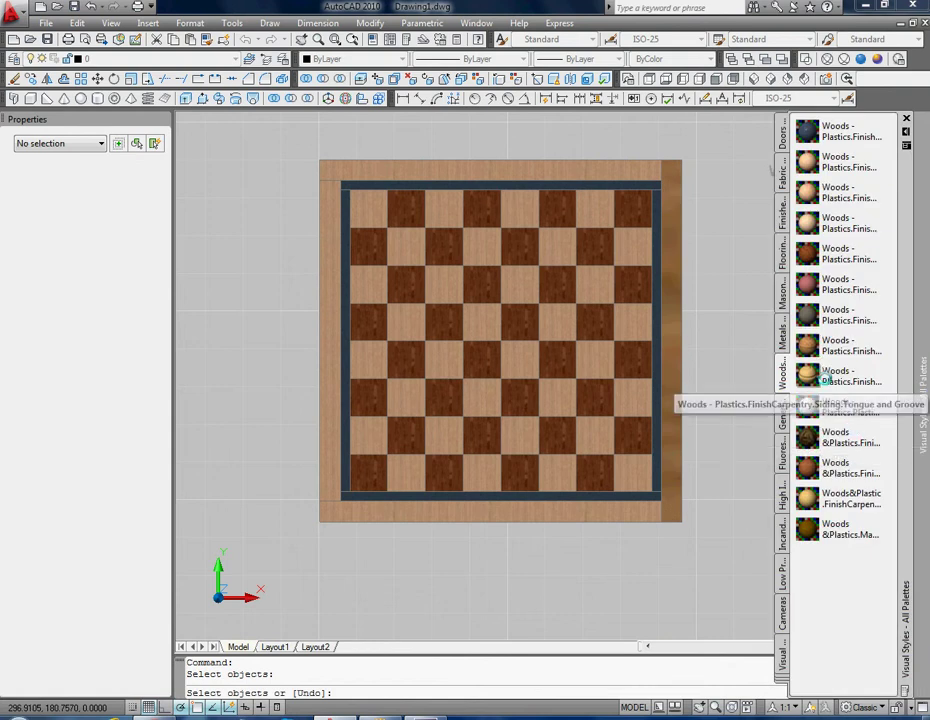
key("Escape")
key("ctrl+z")
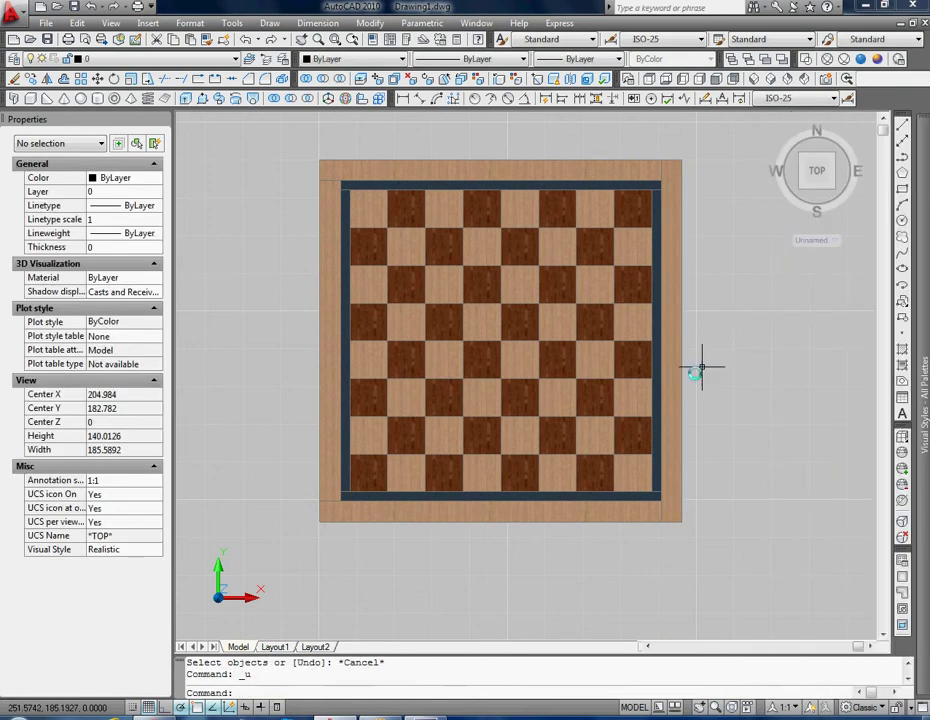
scroll(692, 414, "down", 2)
scroll(627, 394, "down", 1)
scroll(590, 405, "up", 1)
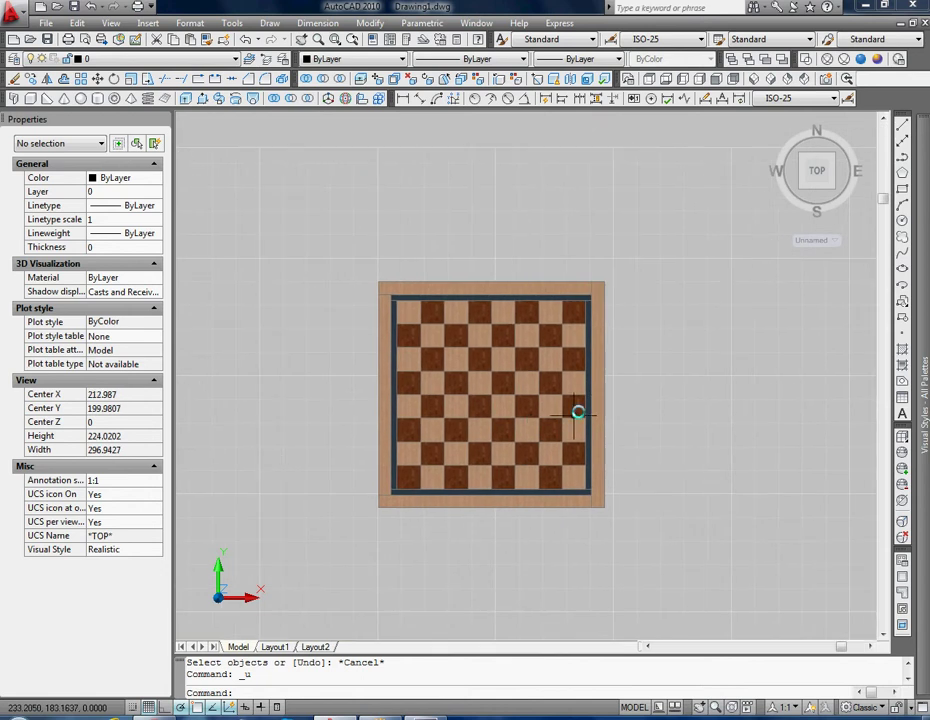
scroll(659, 401, "up", 3)
scroll(700, 388, "up", 1)
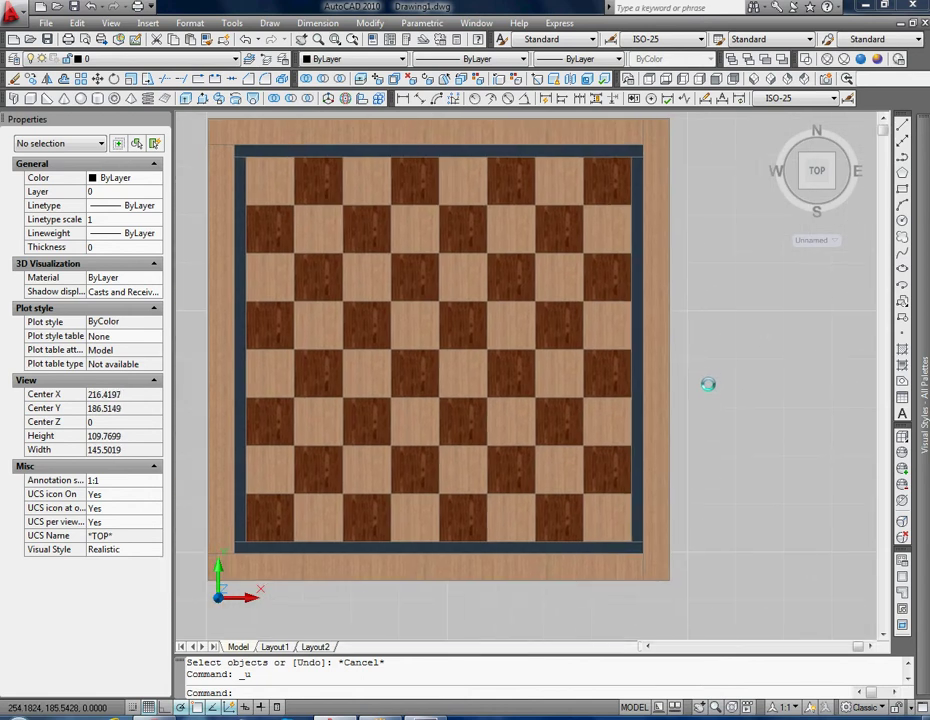
scroll(714, 399, "down", 2)
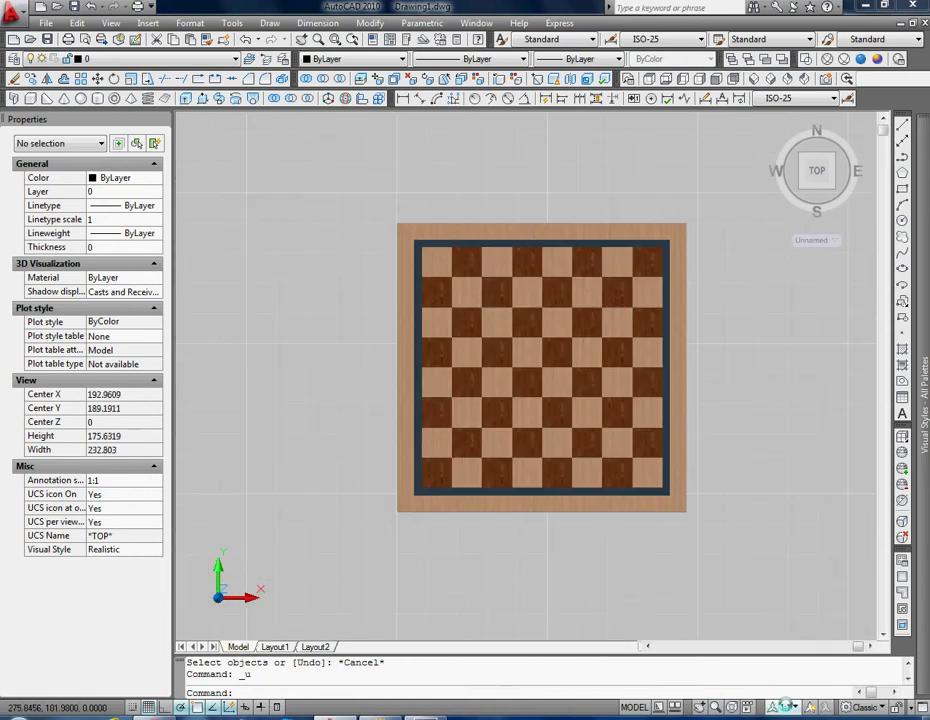
middle_click_drag(641, 467, 622, 470)
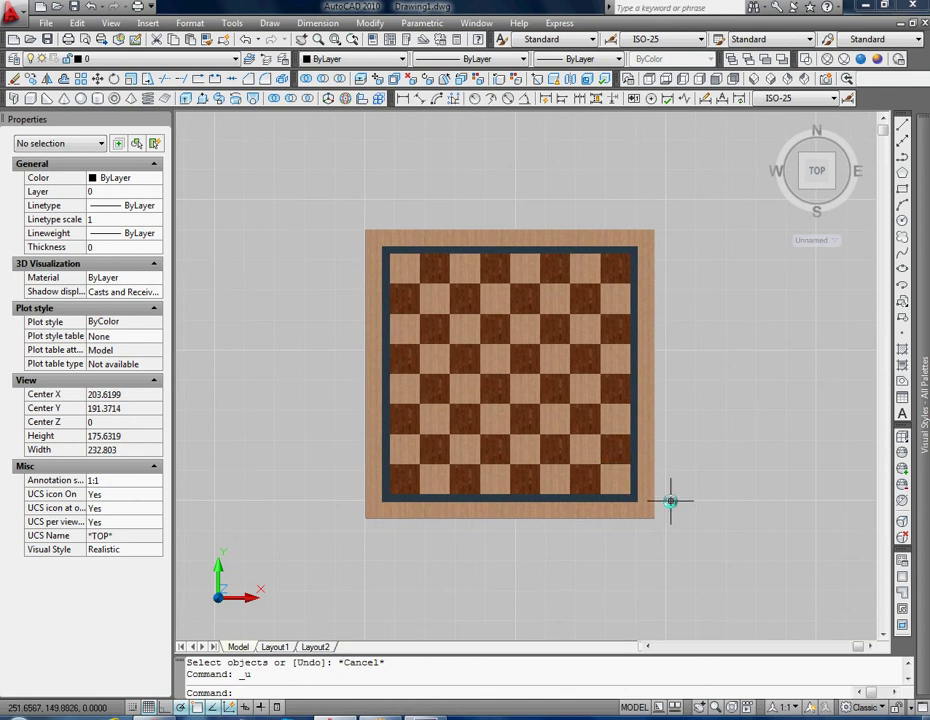
left_click(783, 716)
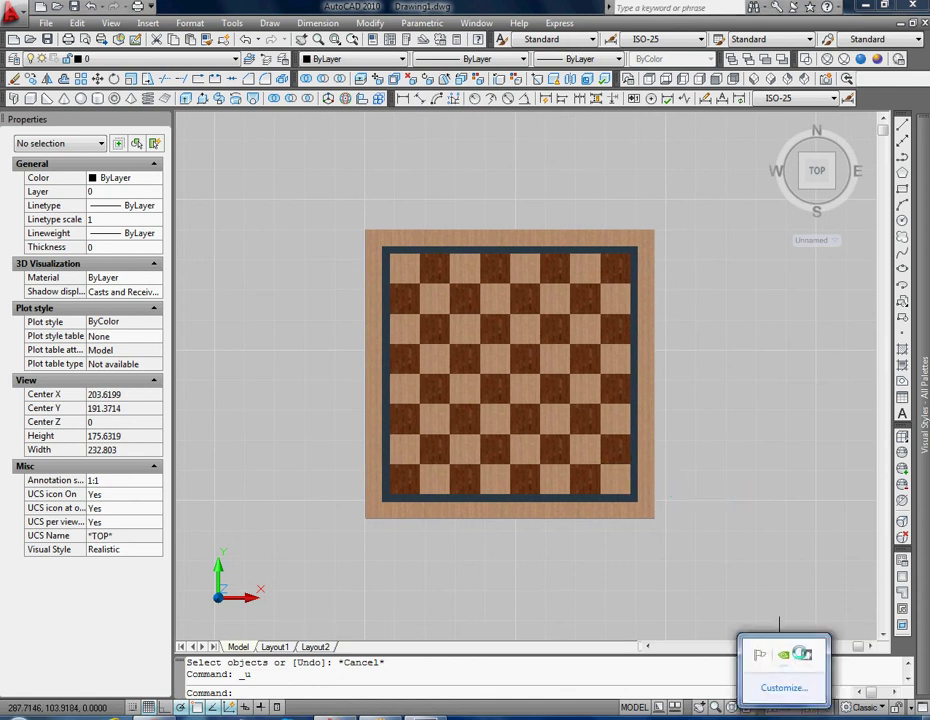